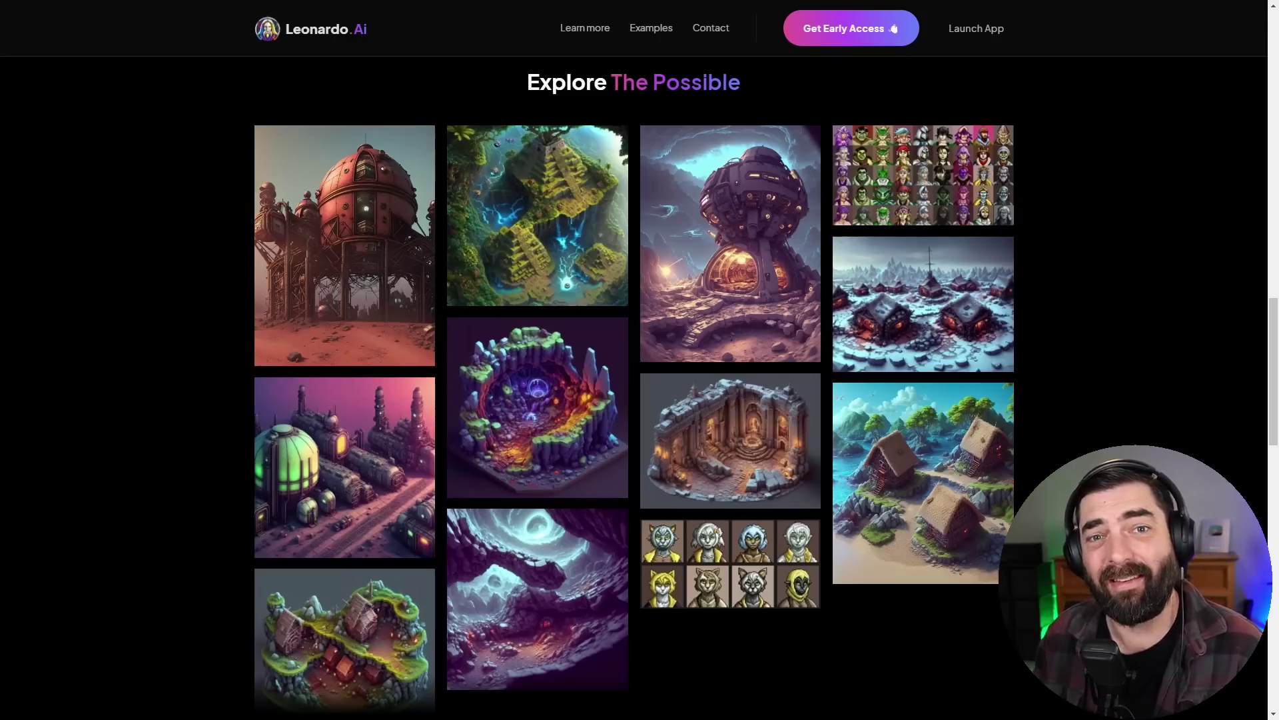
# Browse the Environments, Helmets, Buildings and Concept Art examples, then open the Train Your Own AI Models details.
pyautogui.scroll(-8, 633, 400)
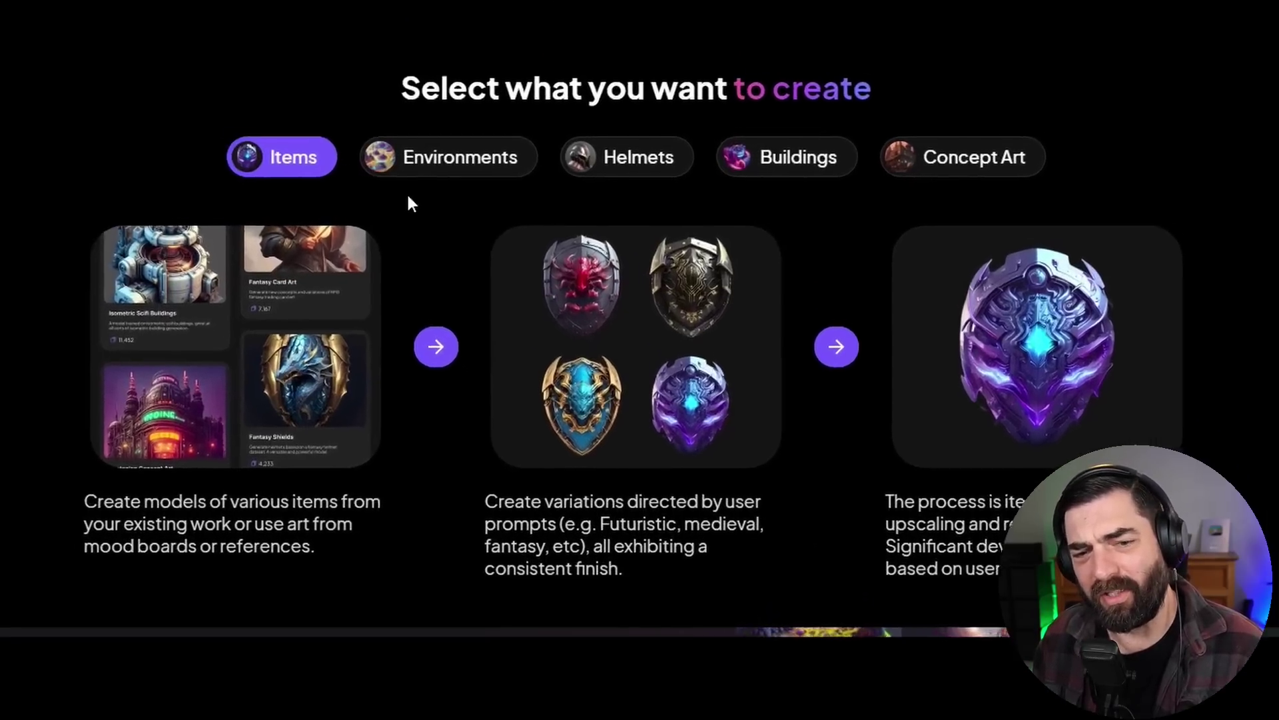
pyautogui.click(493, 311)
pyautogui.click(650, 304)
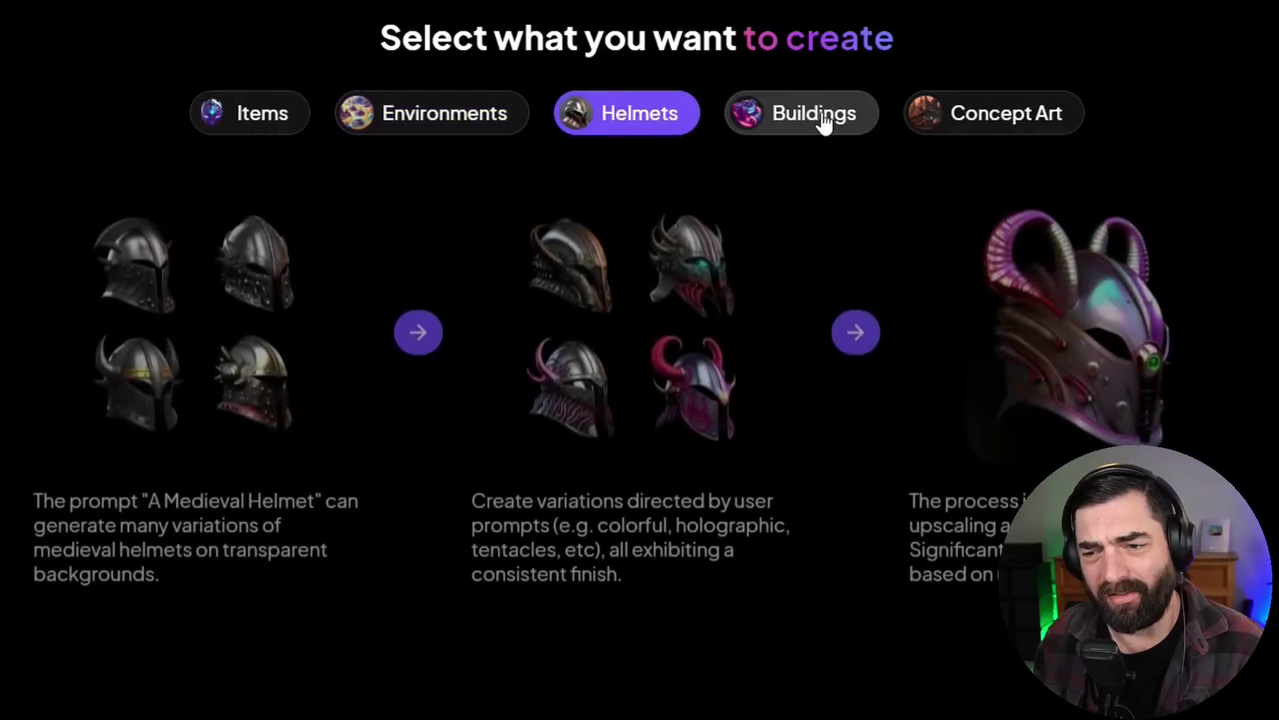
pyautogui.click(829, 119)
pyautogui.click(981, 130)
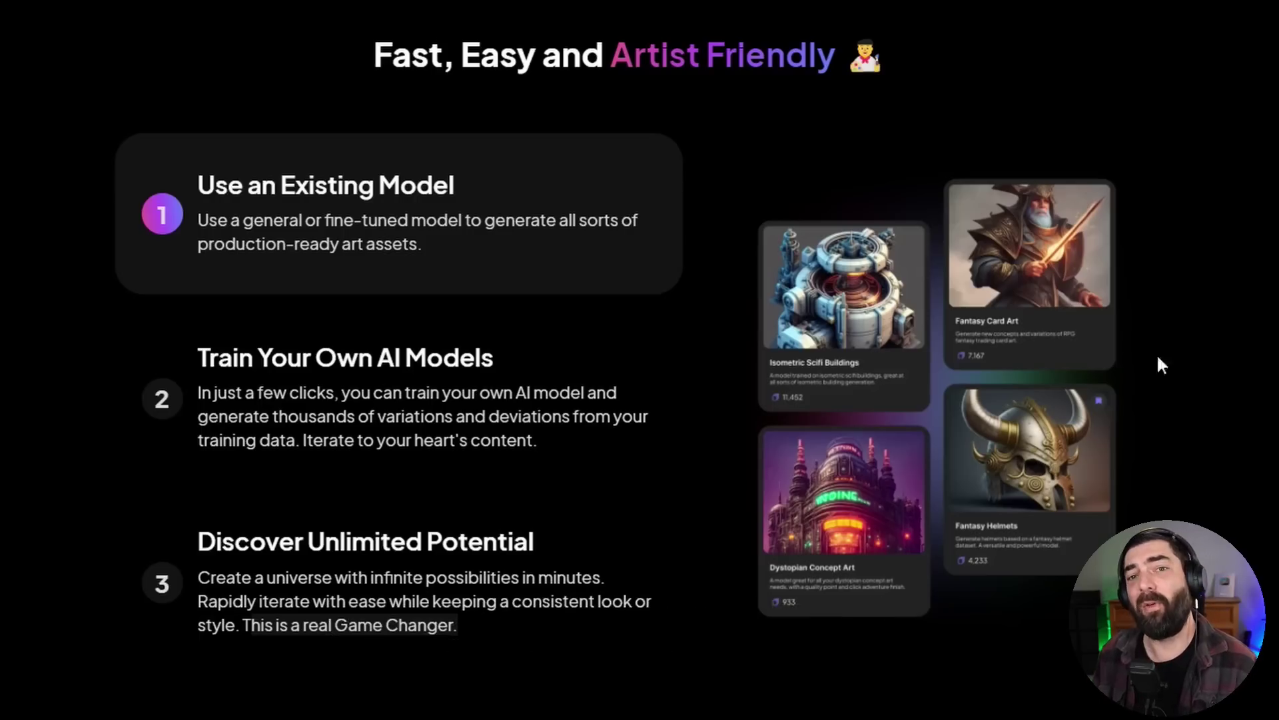
pyautogui.click(277, 448)
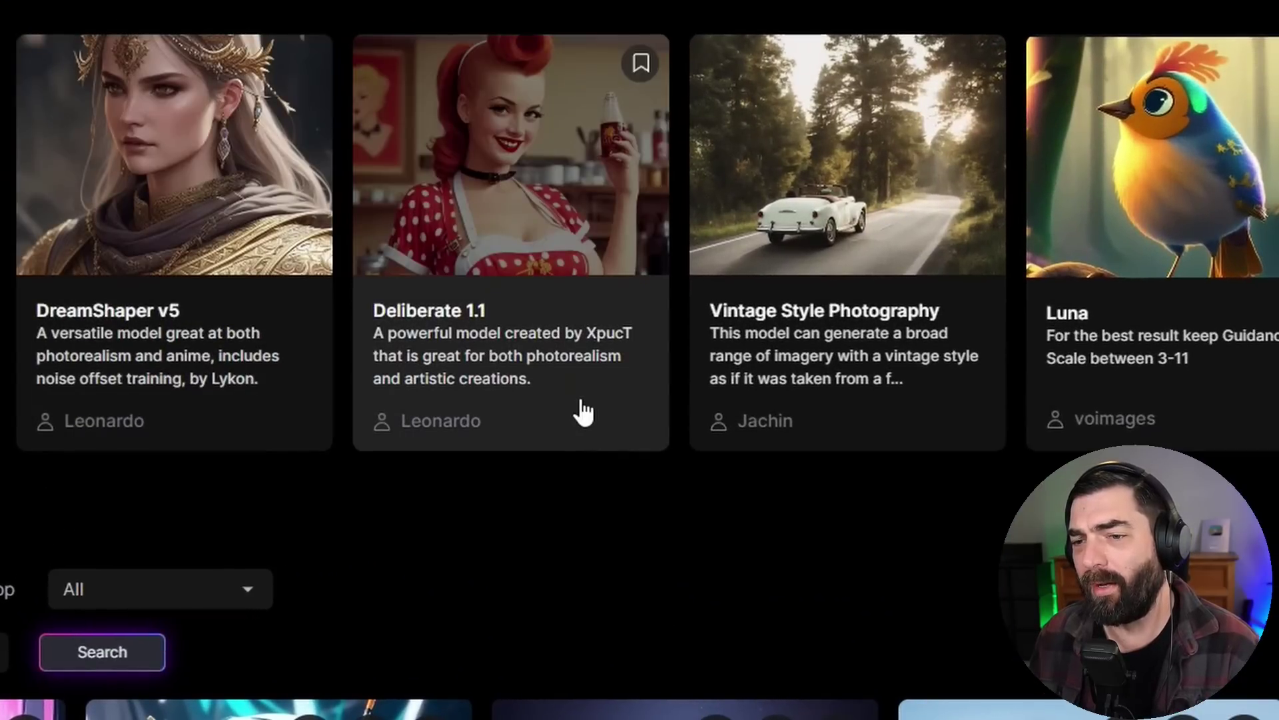
# Scroll through the Featured Models carousel past Pixel Art, Shields and Amulets.
pyautogui.hscroll(5, 583, 413)
pyautogui.hscroll(5, 640, 242)
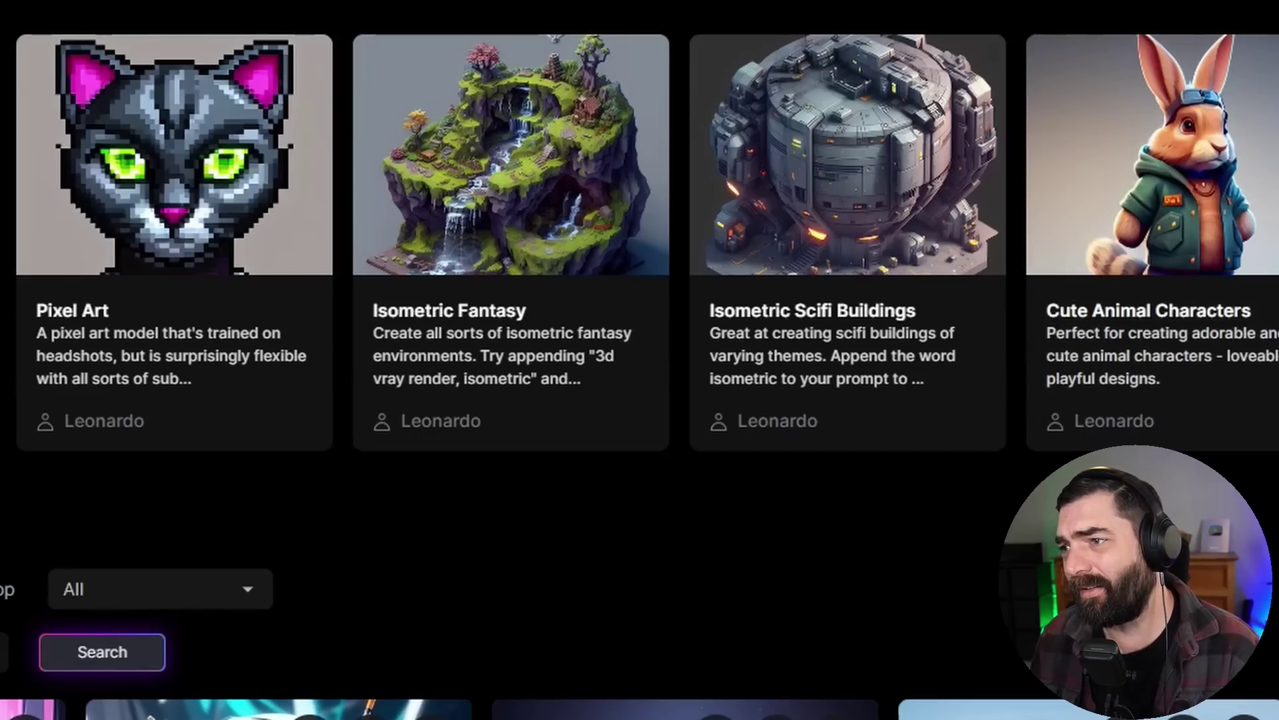
pyautogui.hscroll(10, 639, 241)
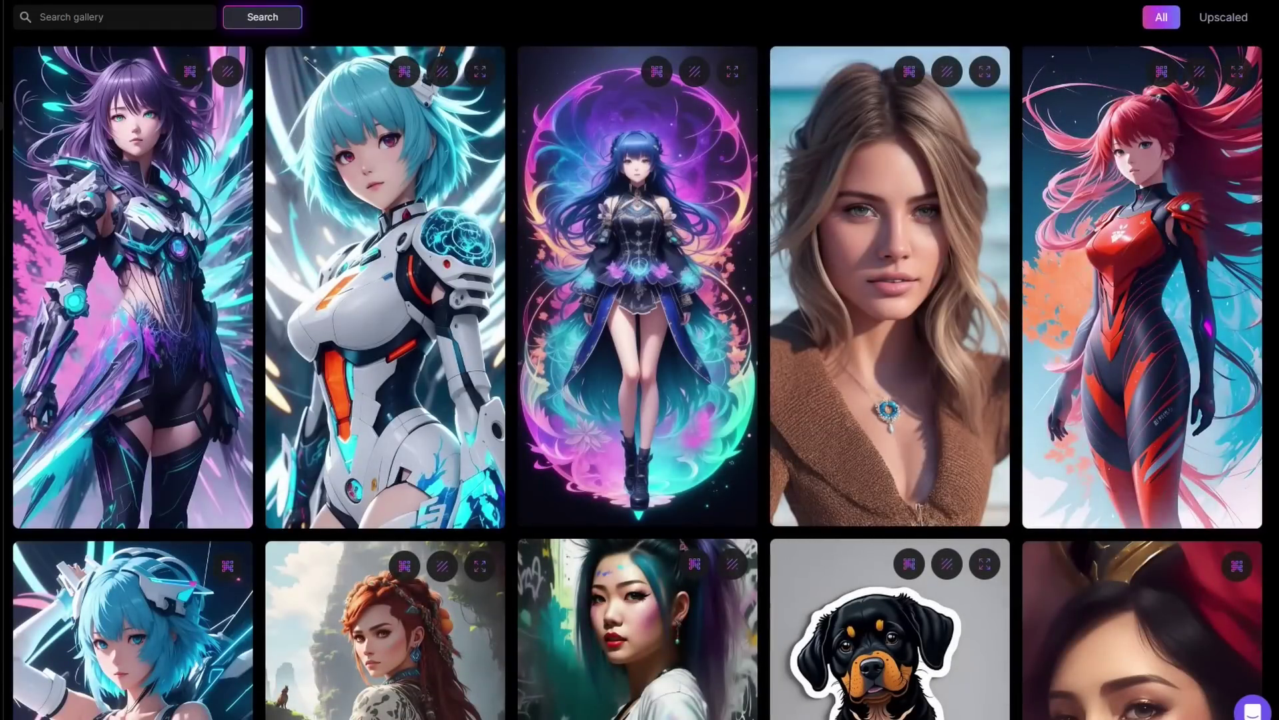
# Find the Anime Goku image in the community gallery and open its details.
pyautogui.scroll(-10, 1220, 126)
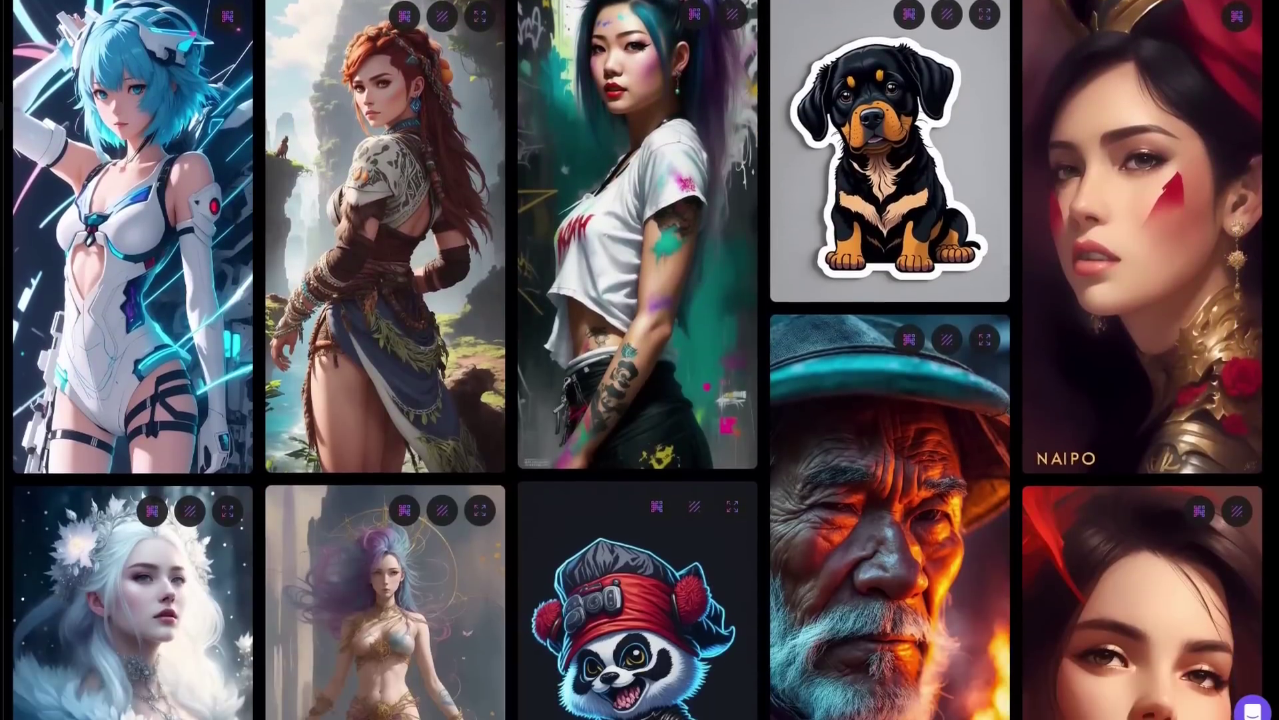
pyautogui.scroll(-20, 1220, 126)
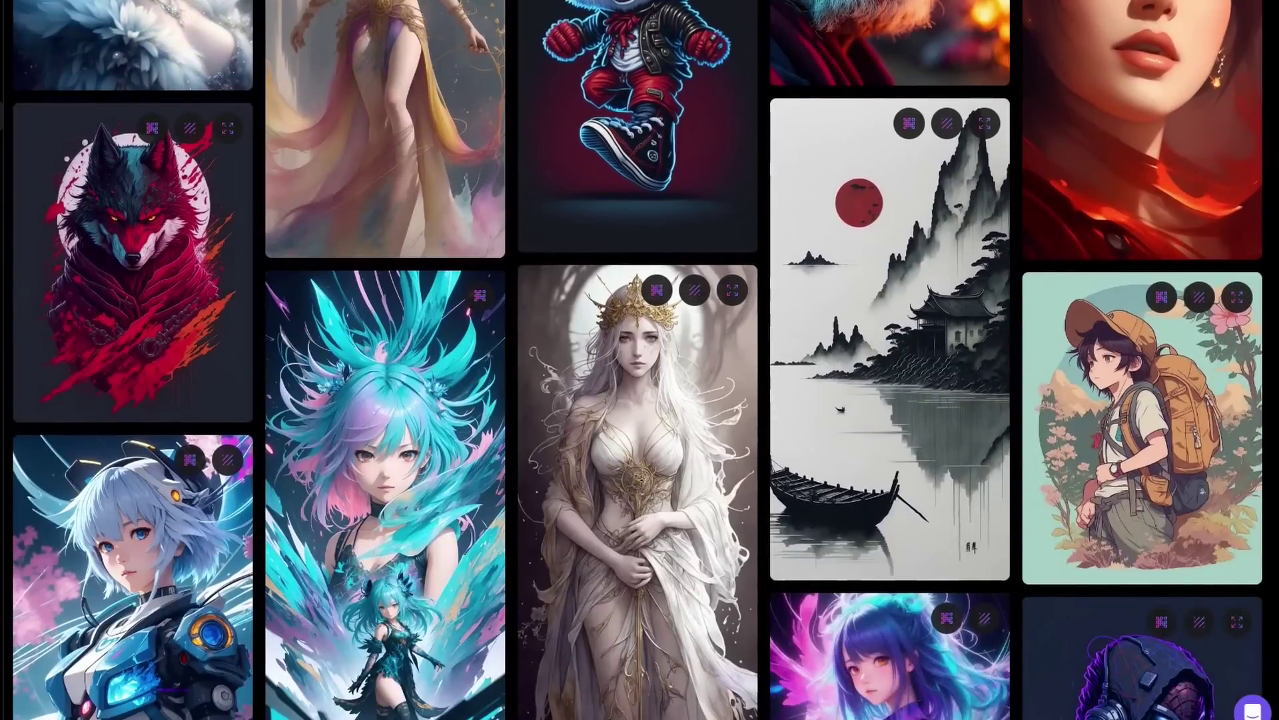
pyautogui.scroll(-4, 1157, 408)
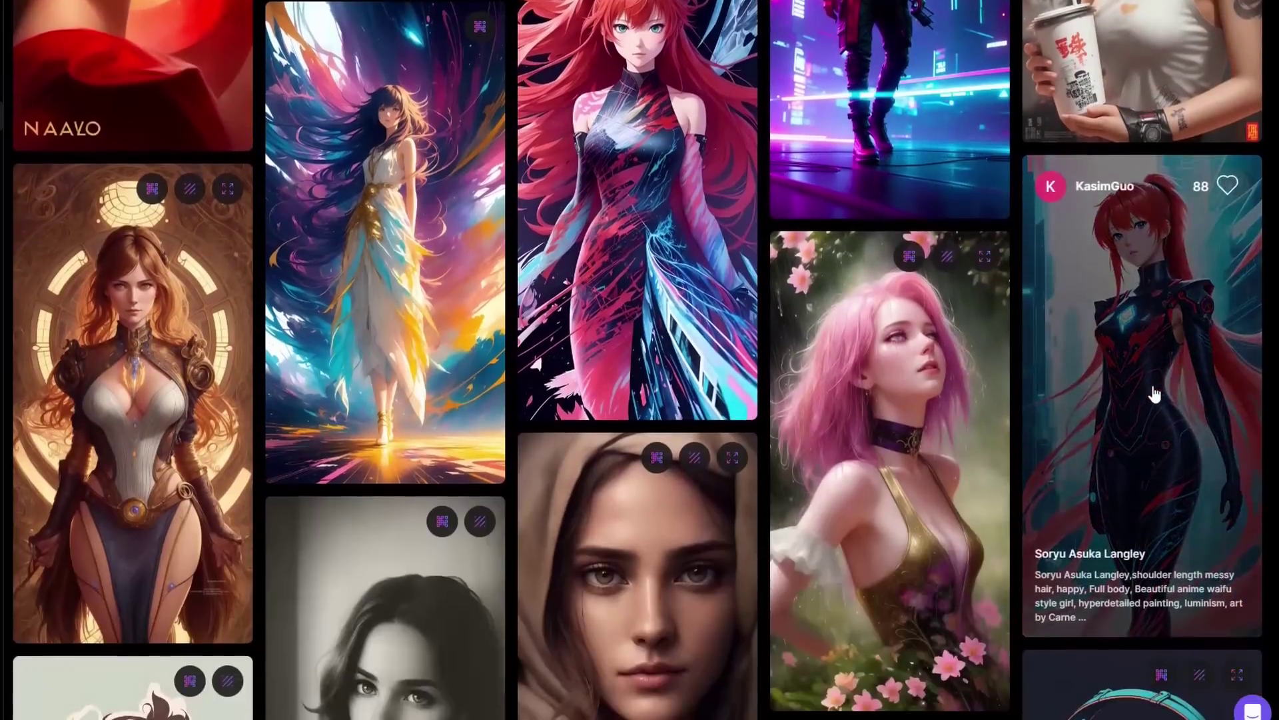
pyautogui.scroll(8, 1157, 408)
pyautogui.click(390, 362)
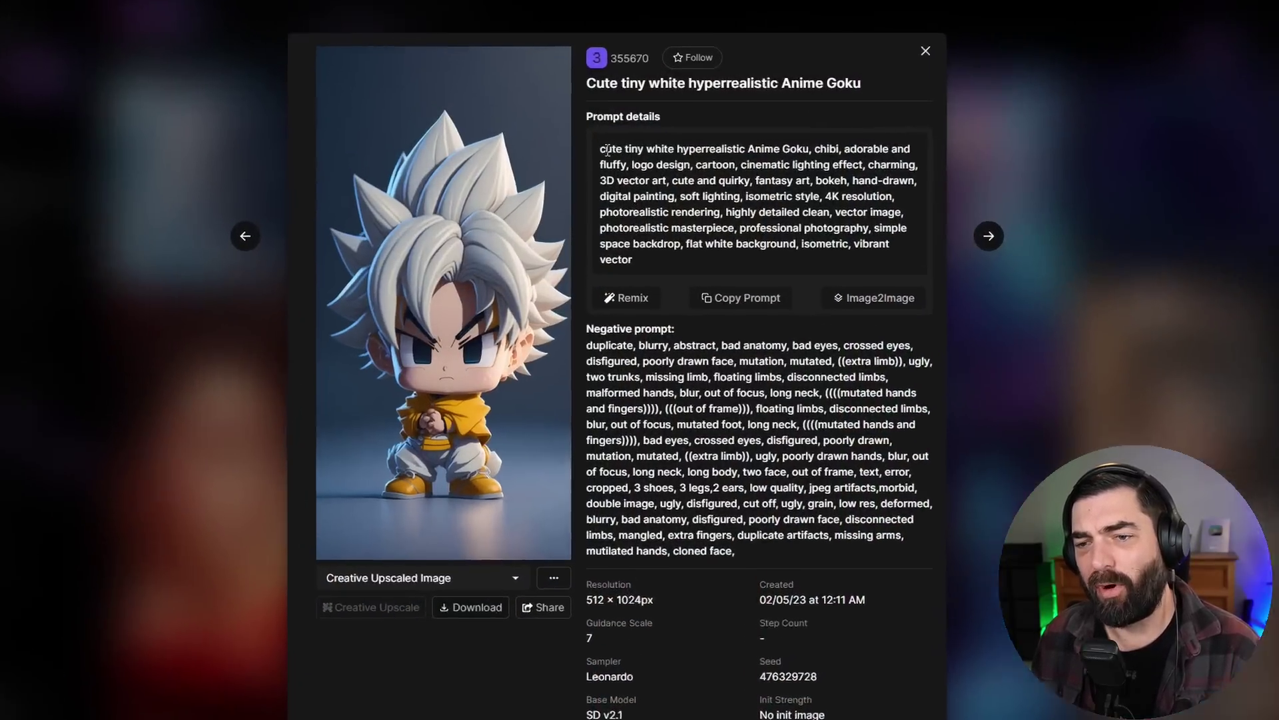
# Highlight the Goku image's prompt, negative prompt and seed, then close it and go to Personal Feed.
pyautogui.moveTo(601, 149); pyautogui.dragTo(633, 260)
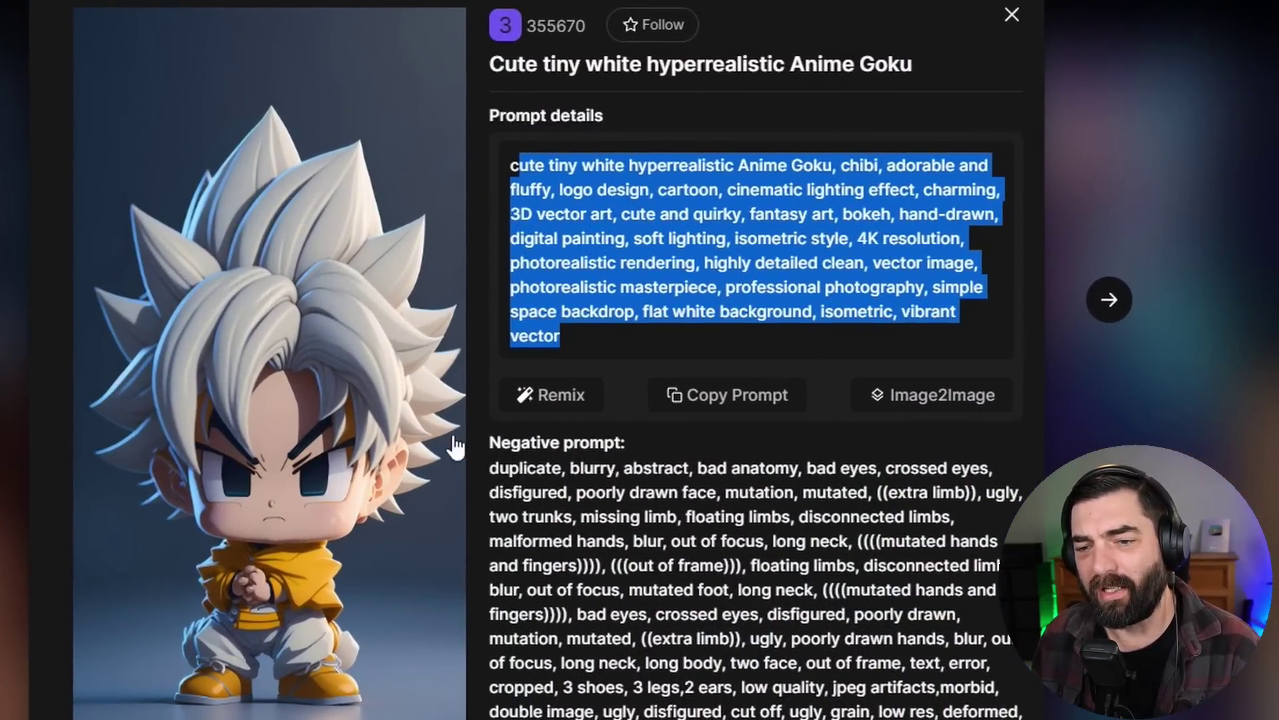
pyautogui.moveTo(586, 329); pyautogui.dragTo(709, 534)
pyautogui.moveTo(786, 631); pyautogui.dragTo(795, 630)
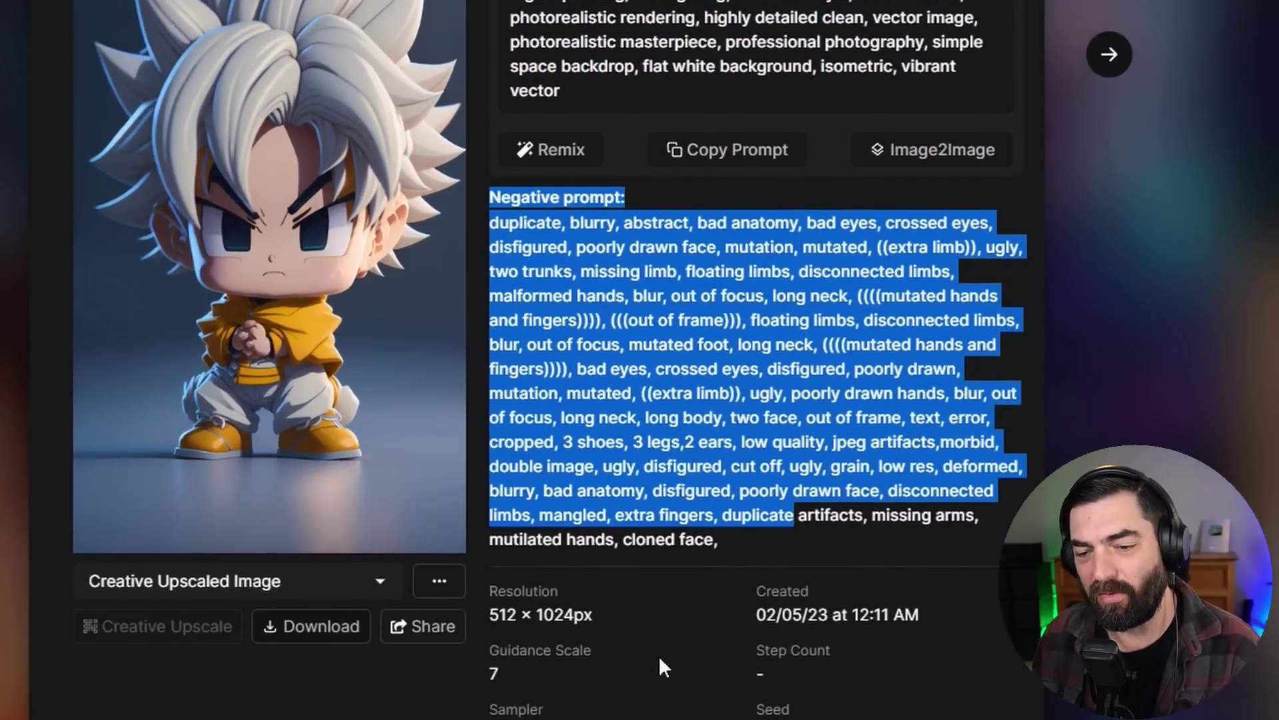
pyautogui.scroll(-2, 614, 501)
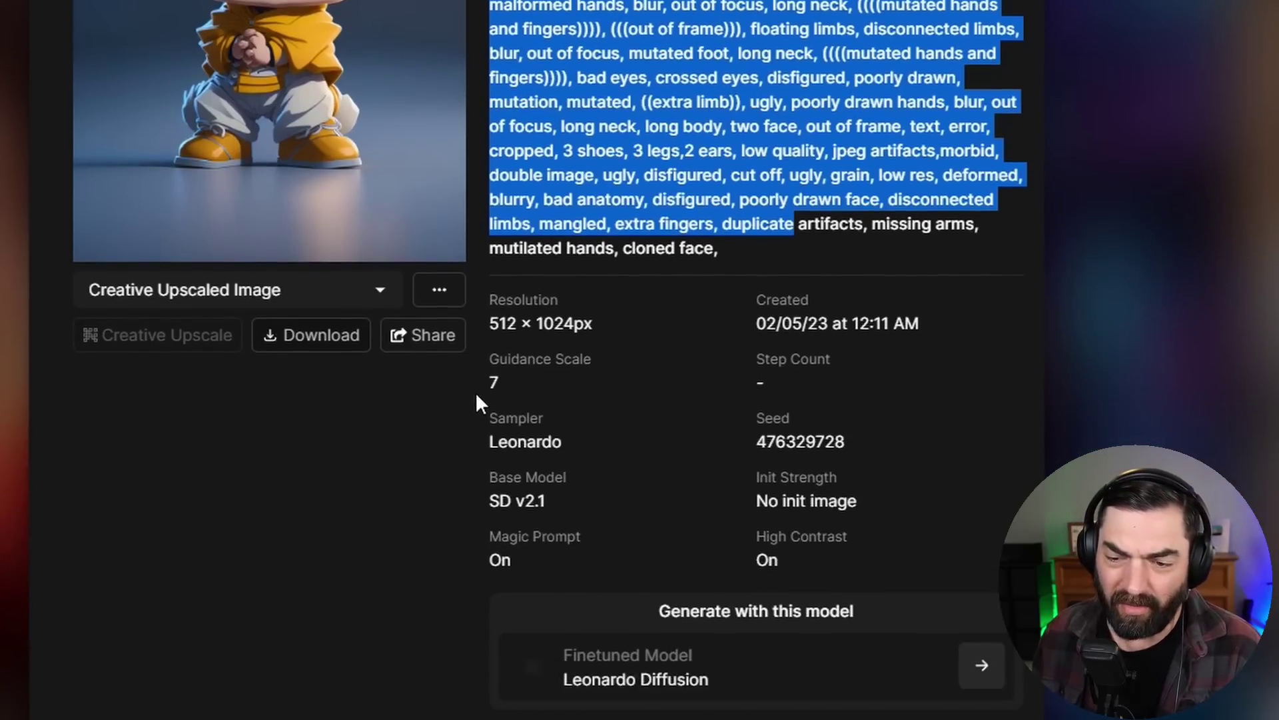
pyautogui.moveTo(845, 442); pyautogui.dragTo(776, 442)
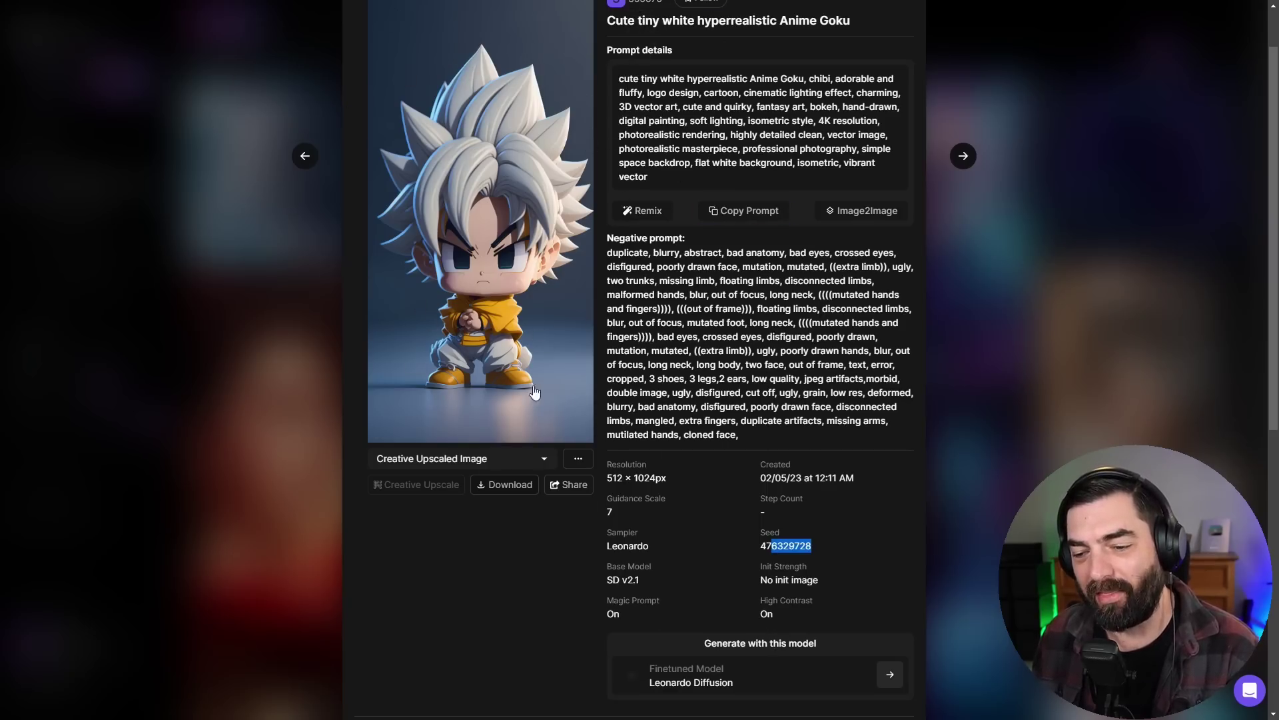
pyautogui.click(55, 229)
pyautogui.click(55, 223)
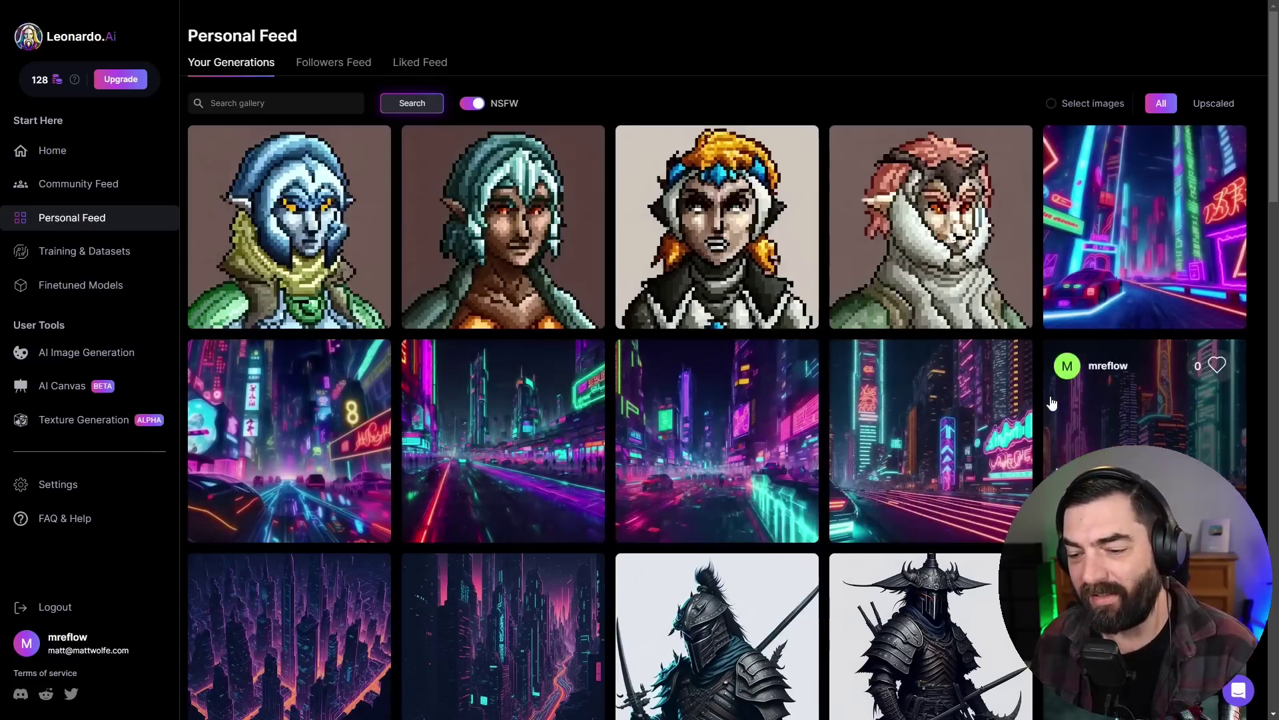
# Open the isometric tiny room image from your feed and check its Tiny Rooms model.
pyautogui.scroll(-8, 1166, 413)
pyautogui.scroll(-10, 1257, 497)
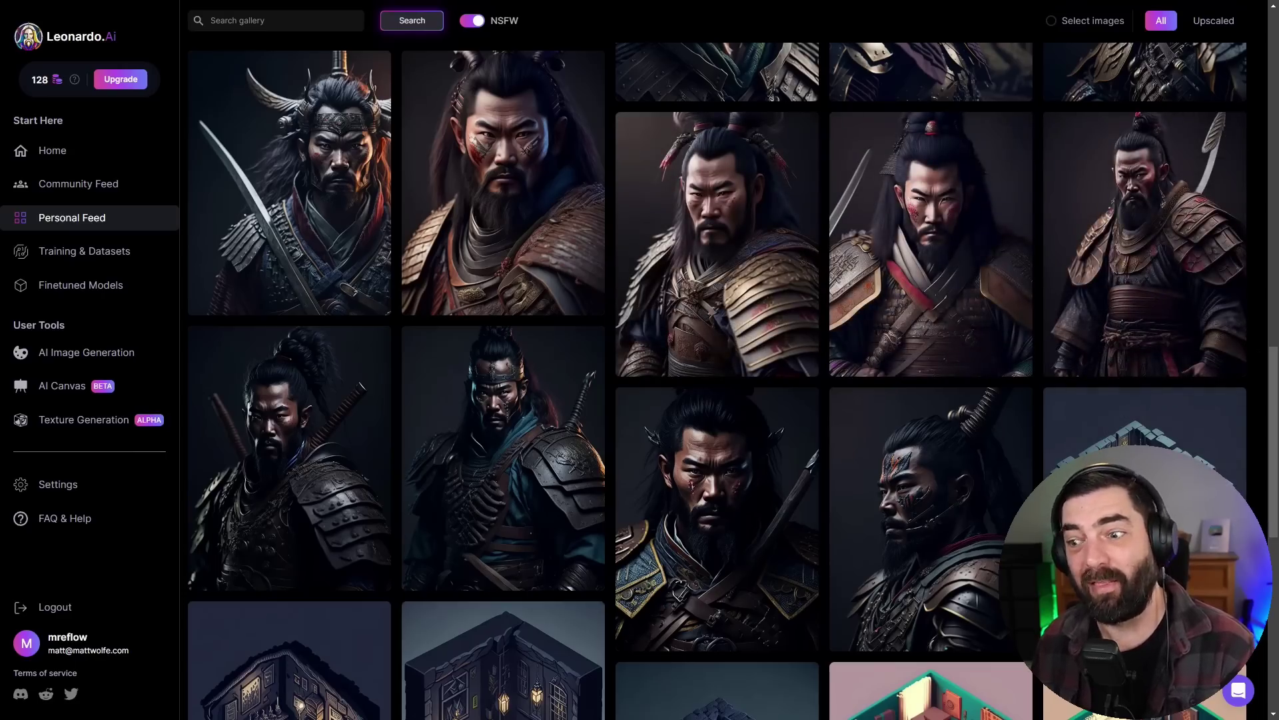
pyautogui.scroll(-9, 1146, 427)
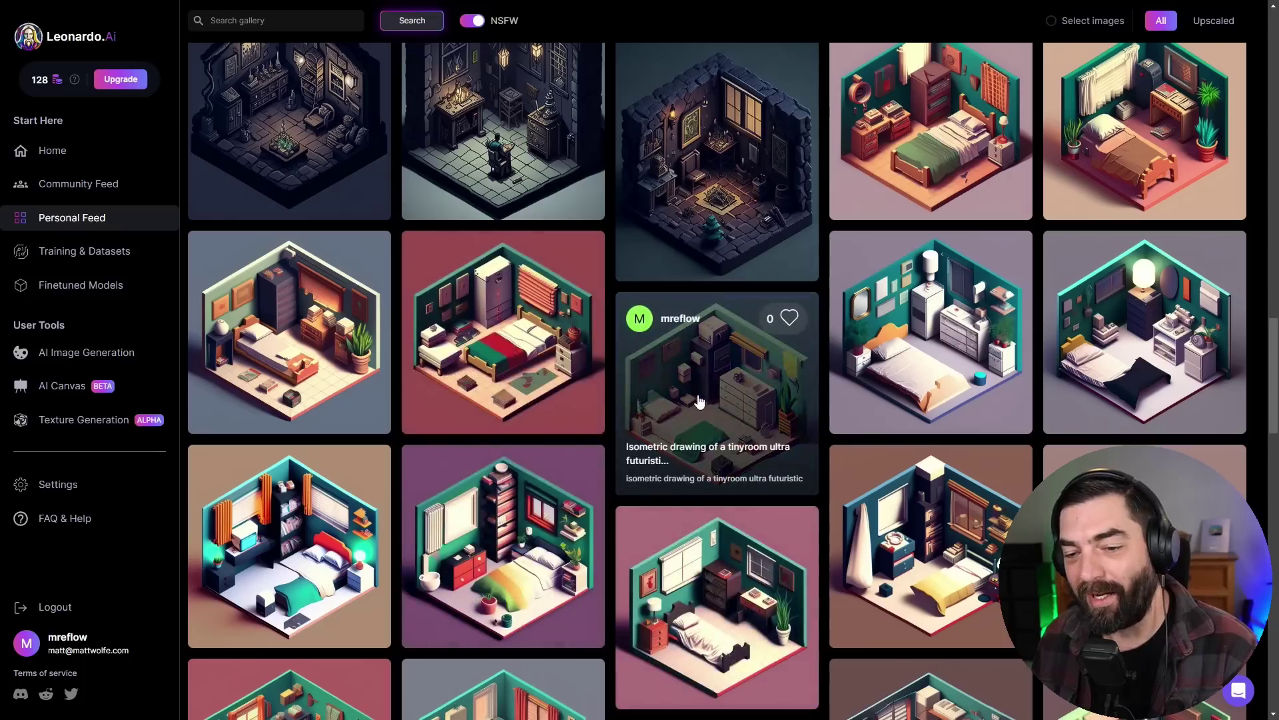
pyautogui.click(752, 399)
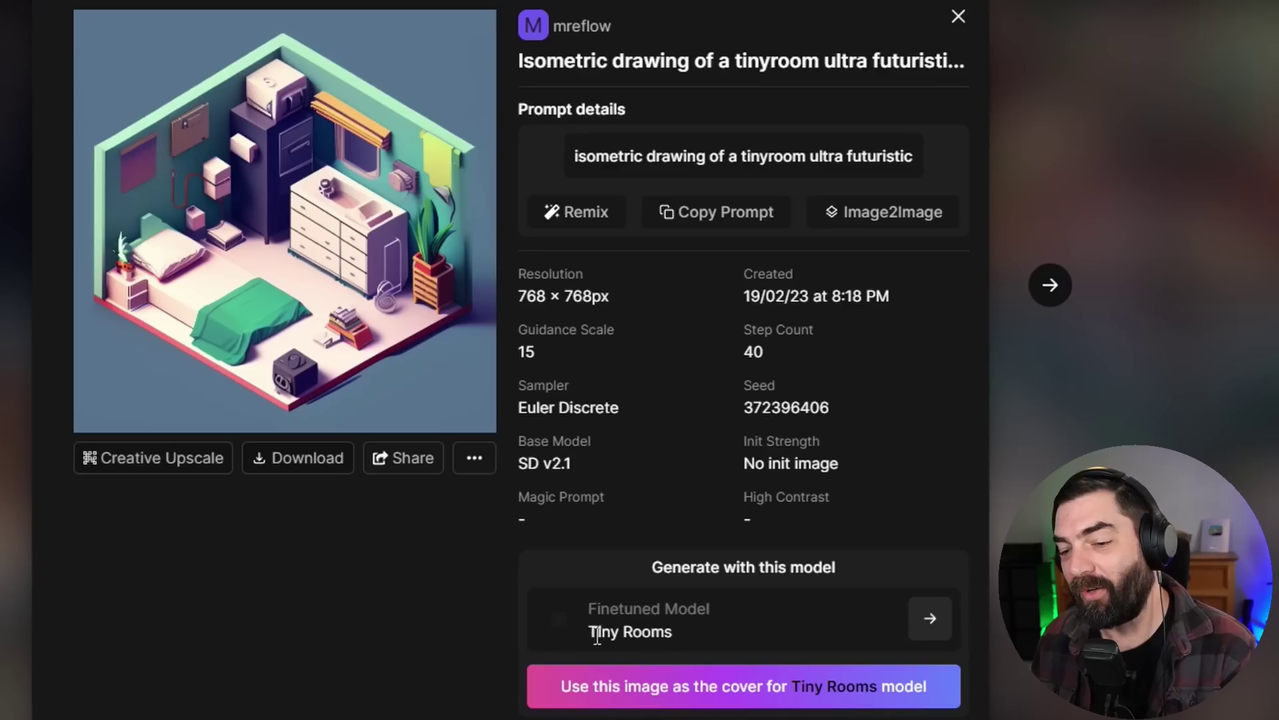
pyautogui.moveTo(593, 633); pyautogui.dragTo(741, 633)
pyautogui.click(741, 629)
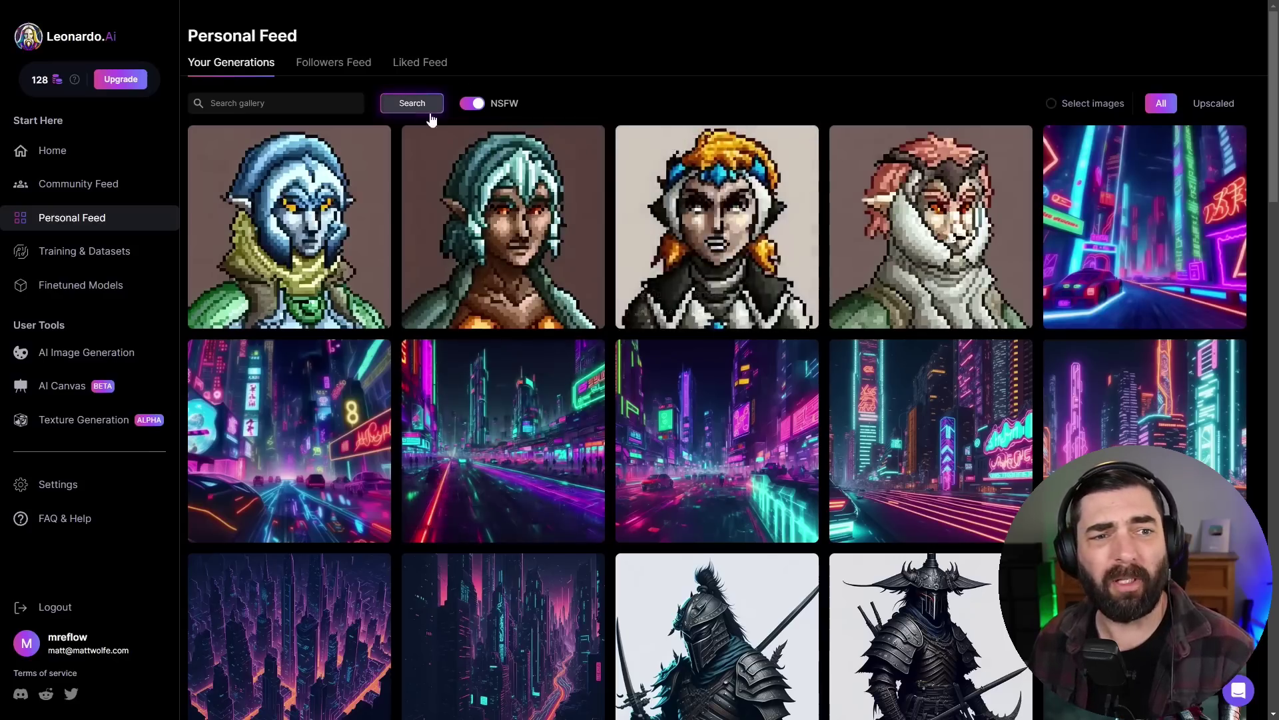
# From Home, start generating with Leonardo Diffusion at a 512 × 512 image size.
pyautogui.click(52, 148)
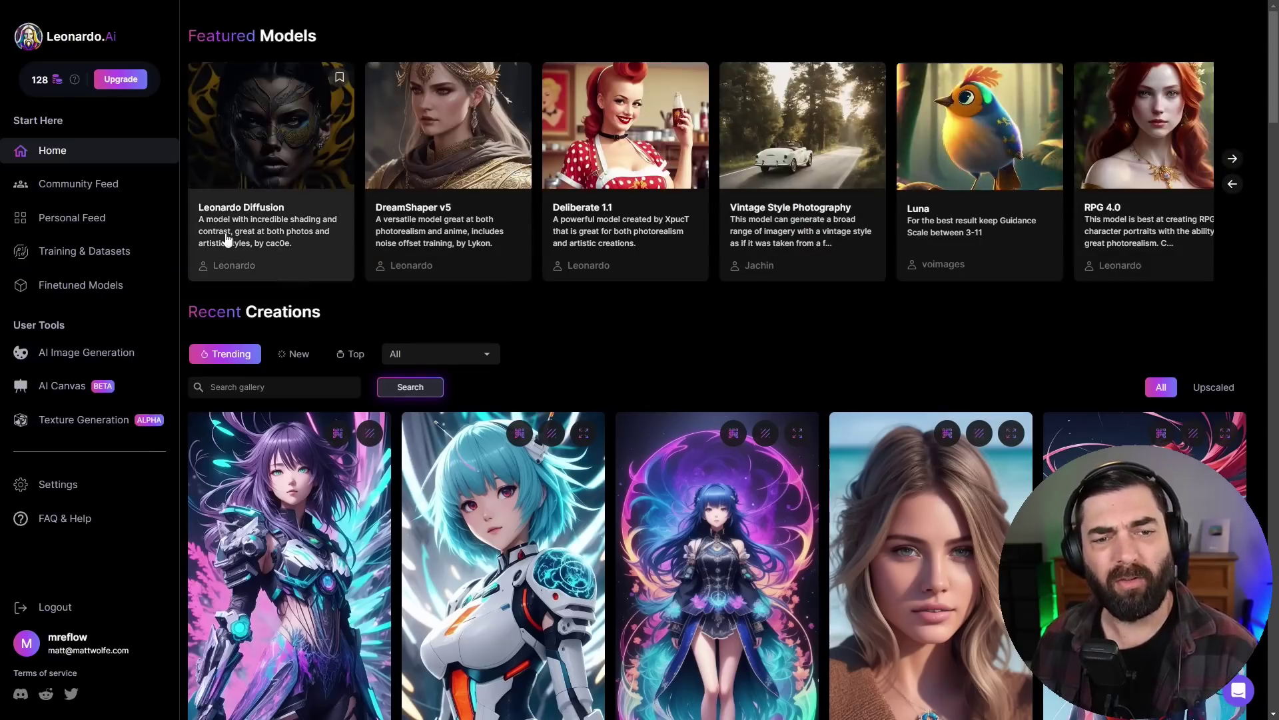
pyautogui.click(234, 141)
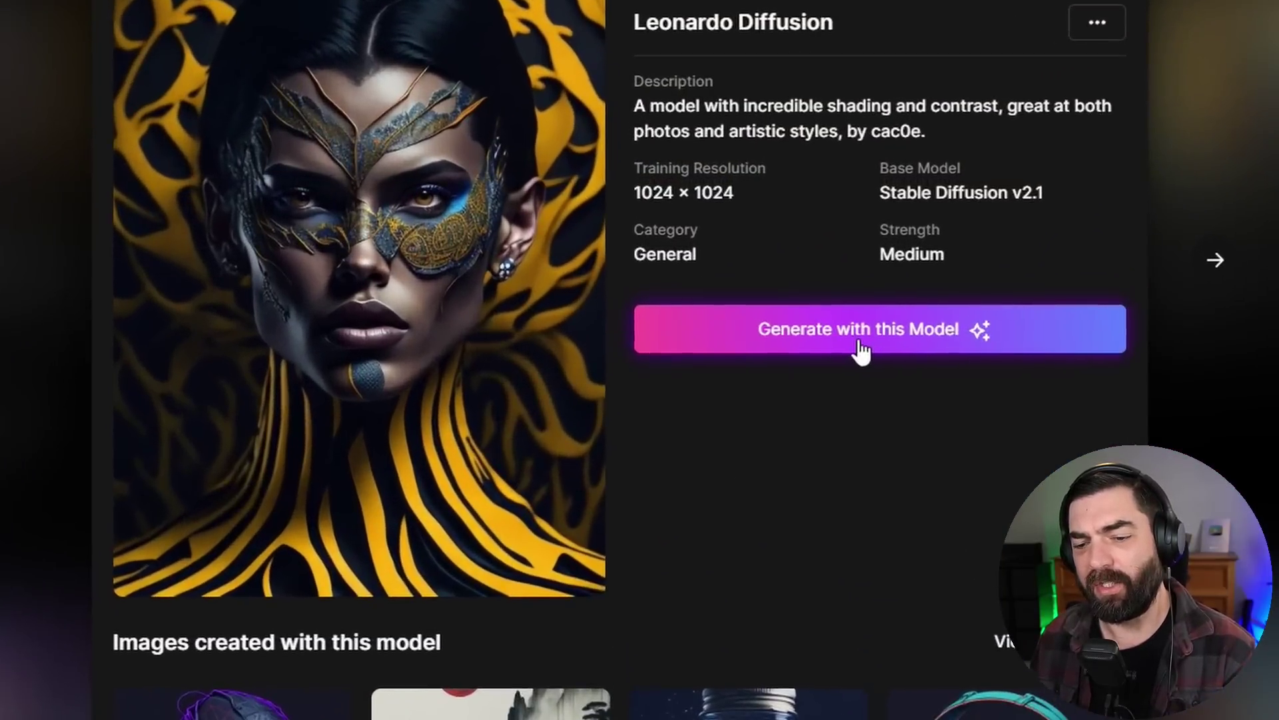
pyautogui.click(766, 266)
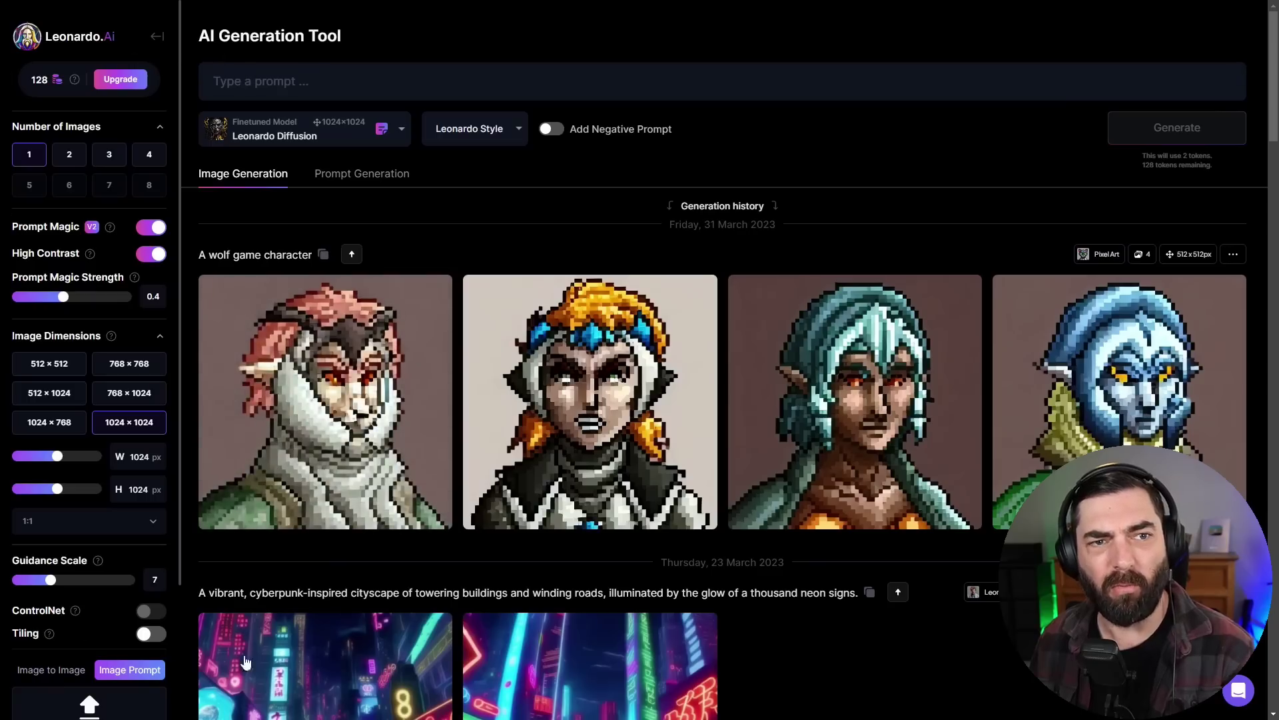
pyautogui.moveTo(446, 373)
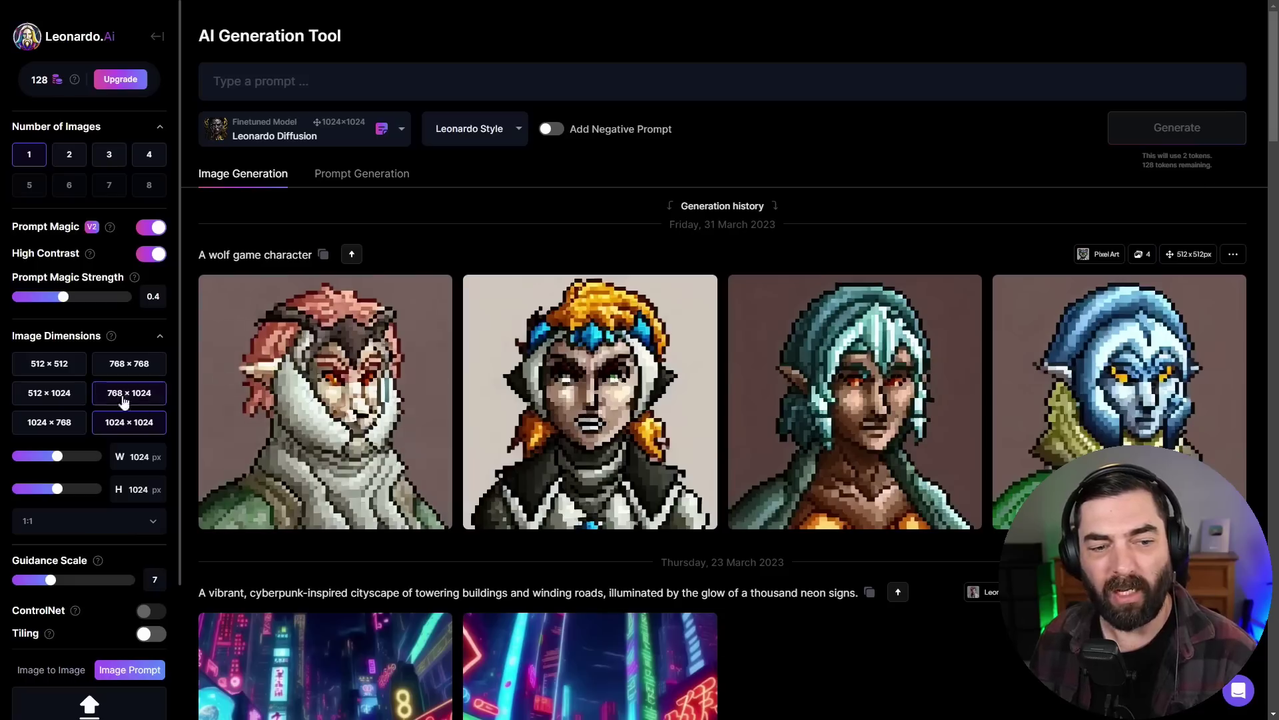
pyautogui.click(61, 370)
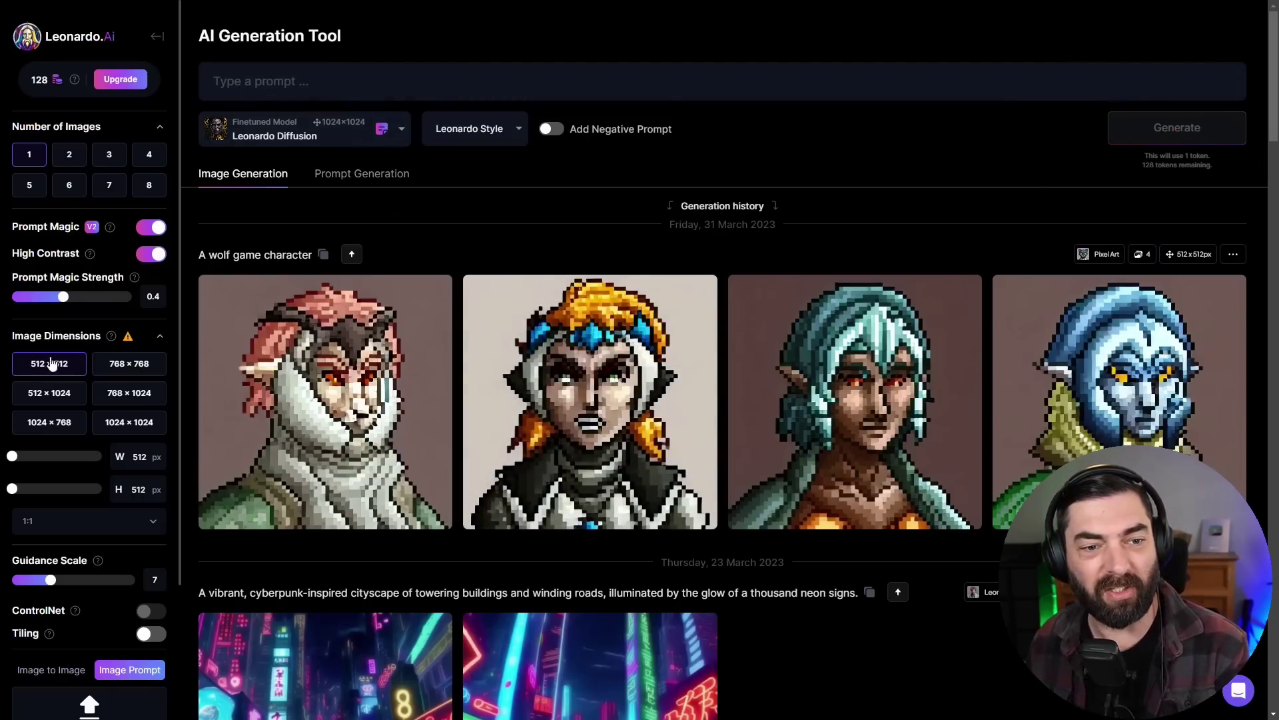
# Set 4 images at 1024 × 1024, keep Prompt Magic and High Contrast on, strength 0.55.
pyautogui.click(142, 156)
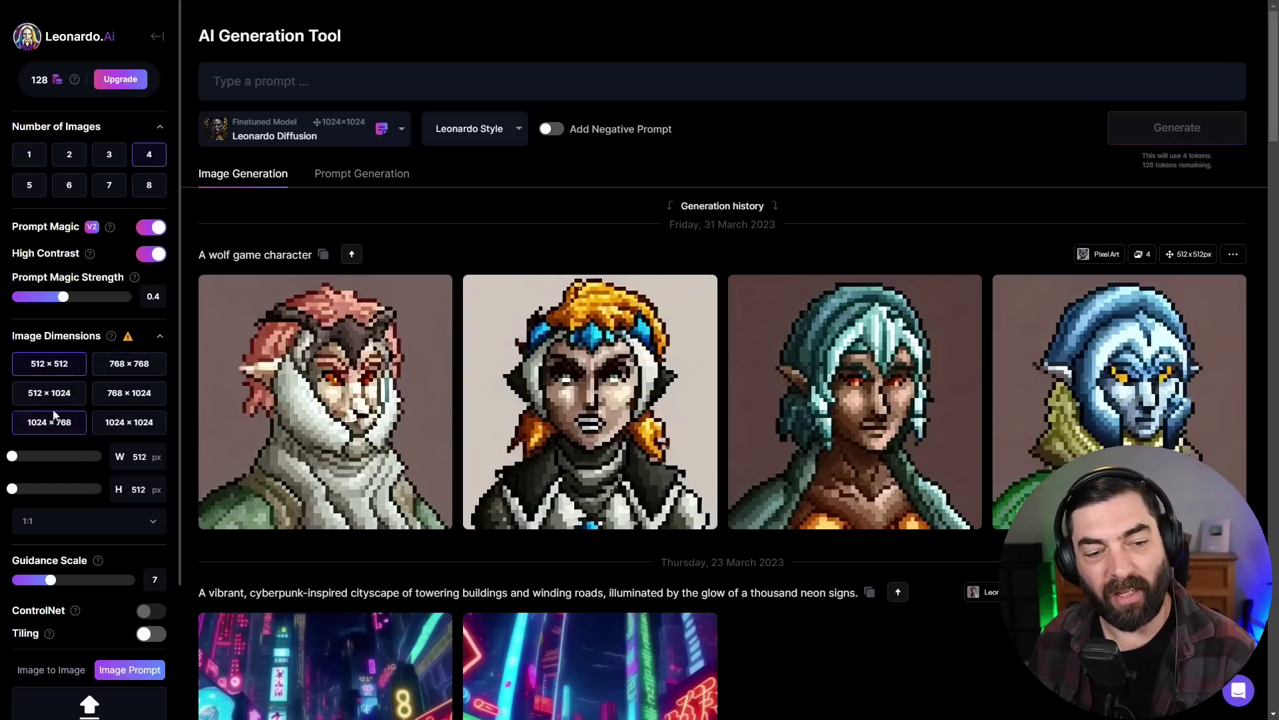
pyautogui.click(129, 425)
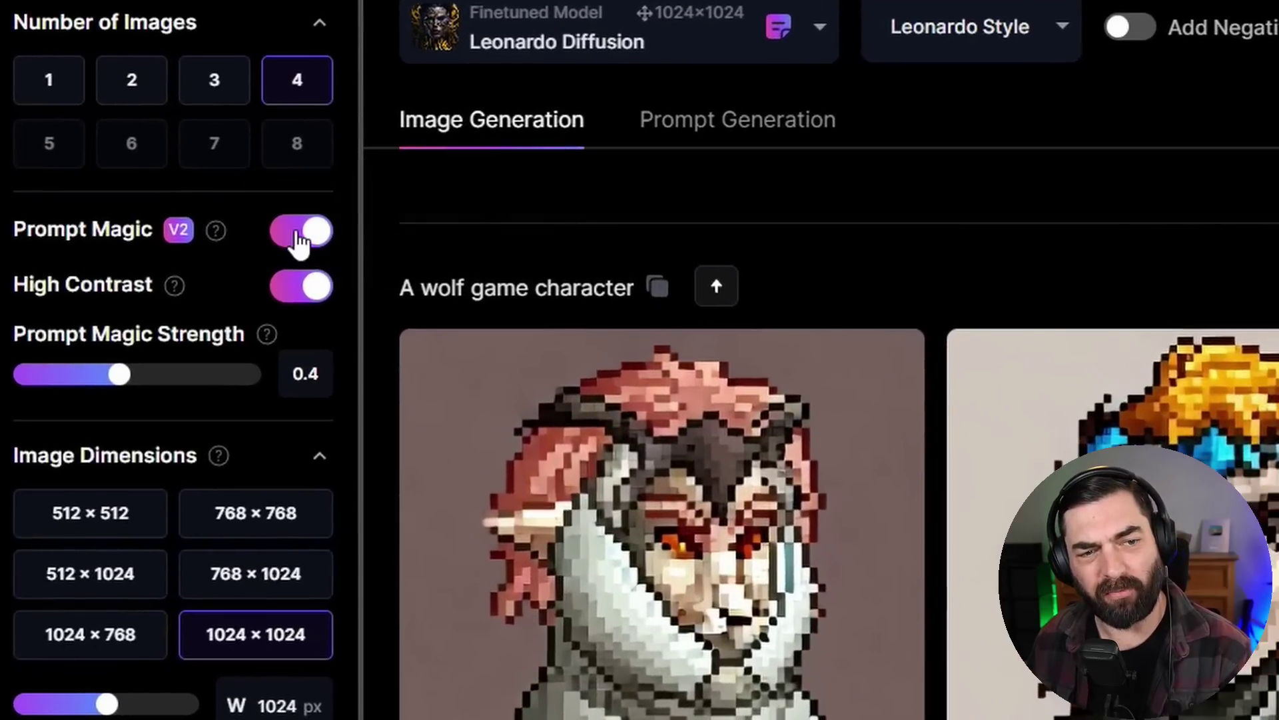
pyautogui.click(213, 227)
pyautogui.click(213, 227)
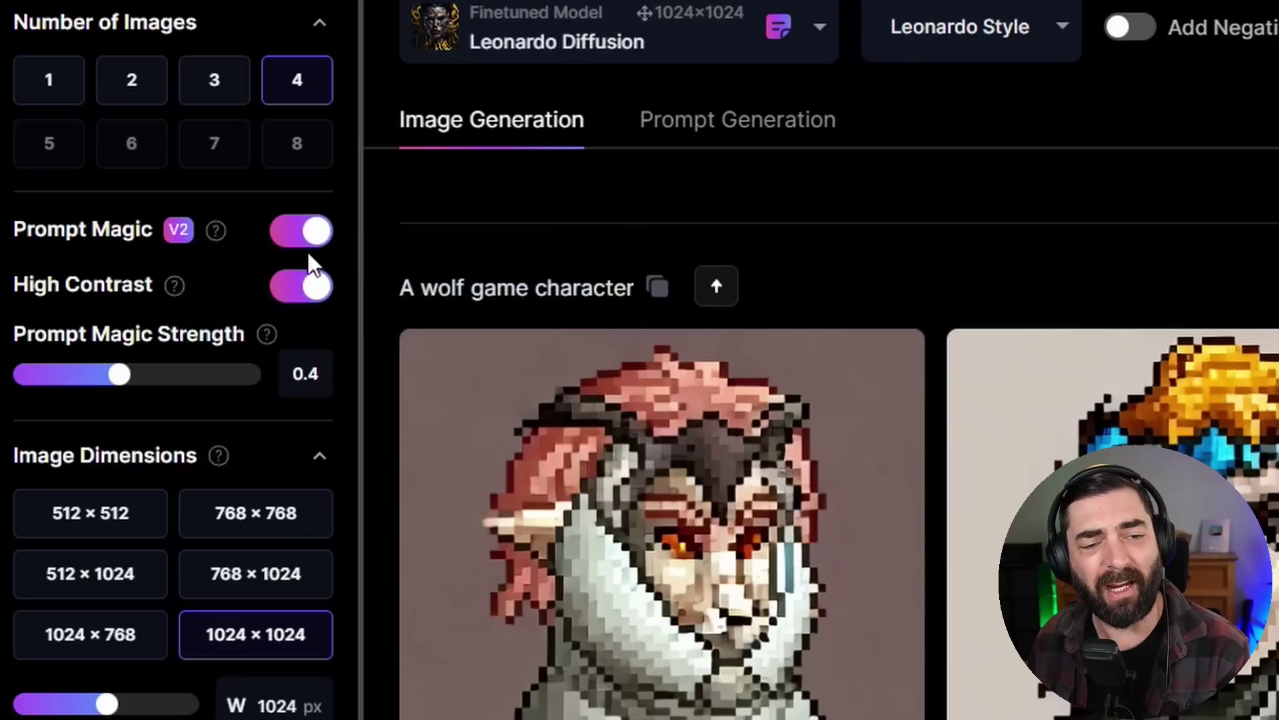
pyautogui.click(298, 294)
pyautogui.click(322, 299)
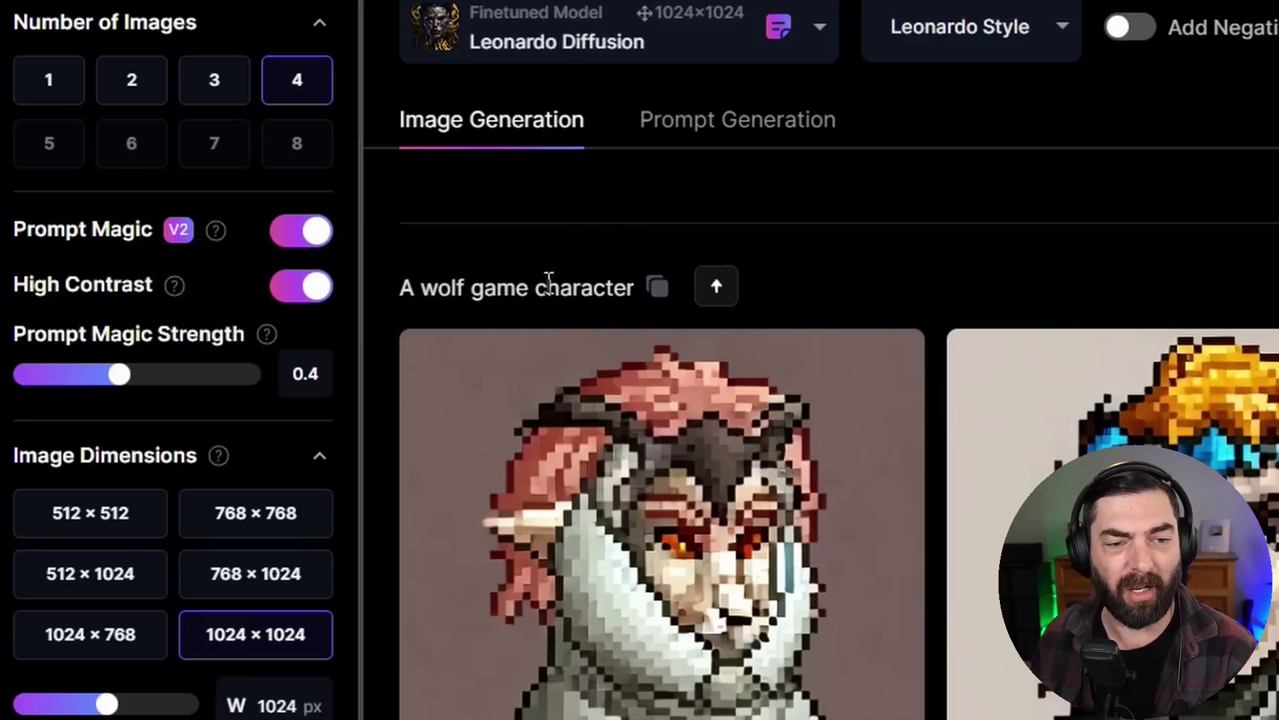
pyautogui.moveTo(141, 379); pyautogui.dragTo(171, 383)
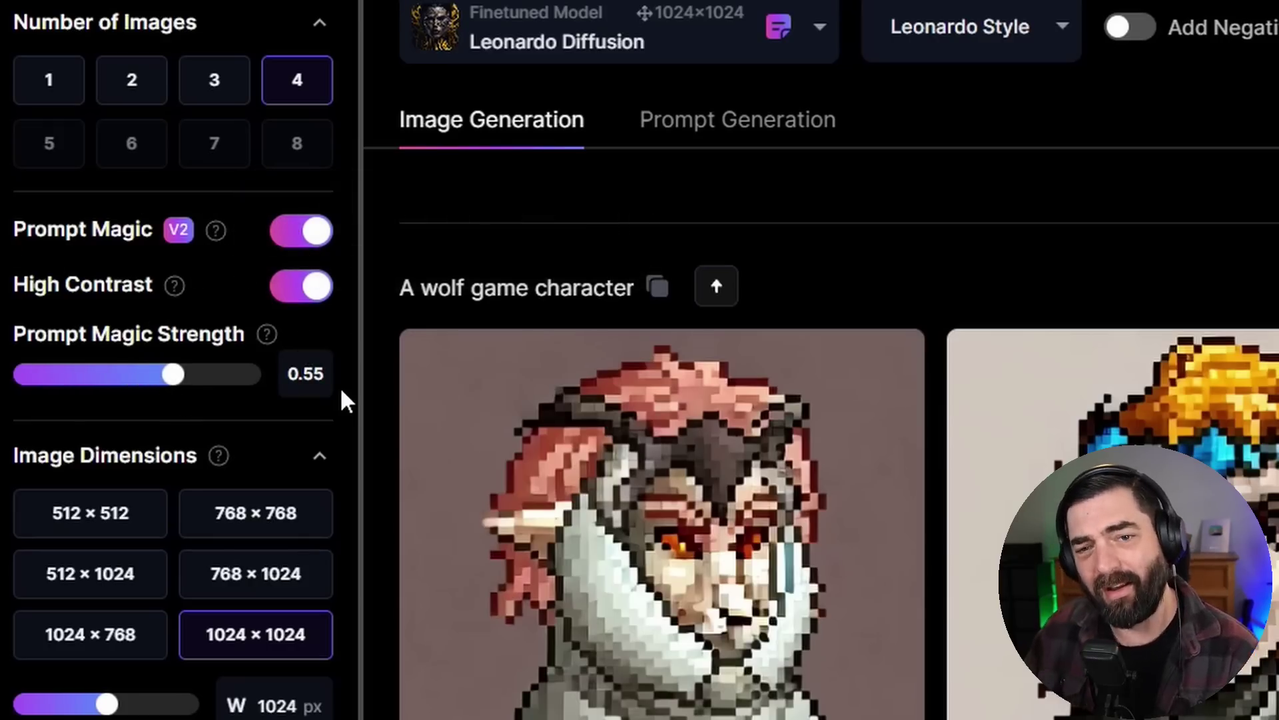
# Try the 16:9 option from the aspect ratio choices.
pyautogui.scroll(-5, 299, 400)
pyautogui.click(257, 393)
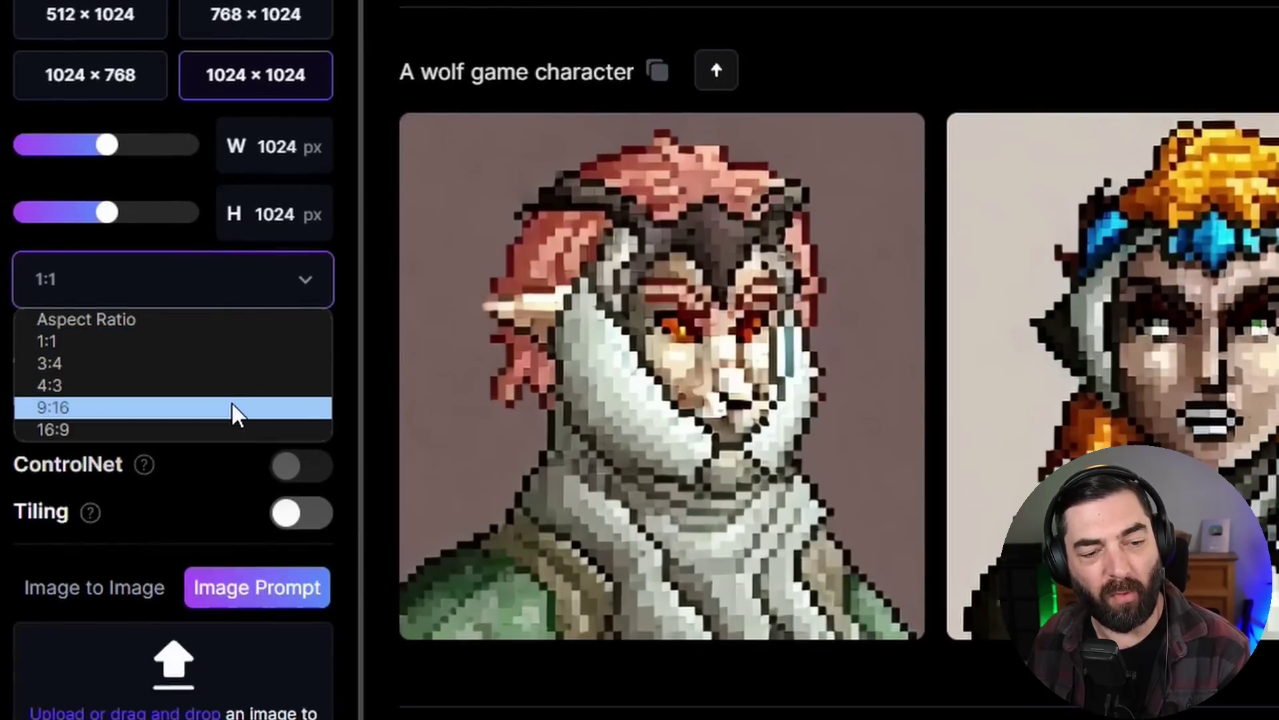
pyautogui.click(229, 428)
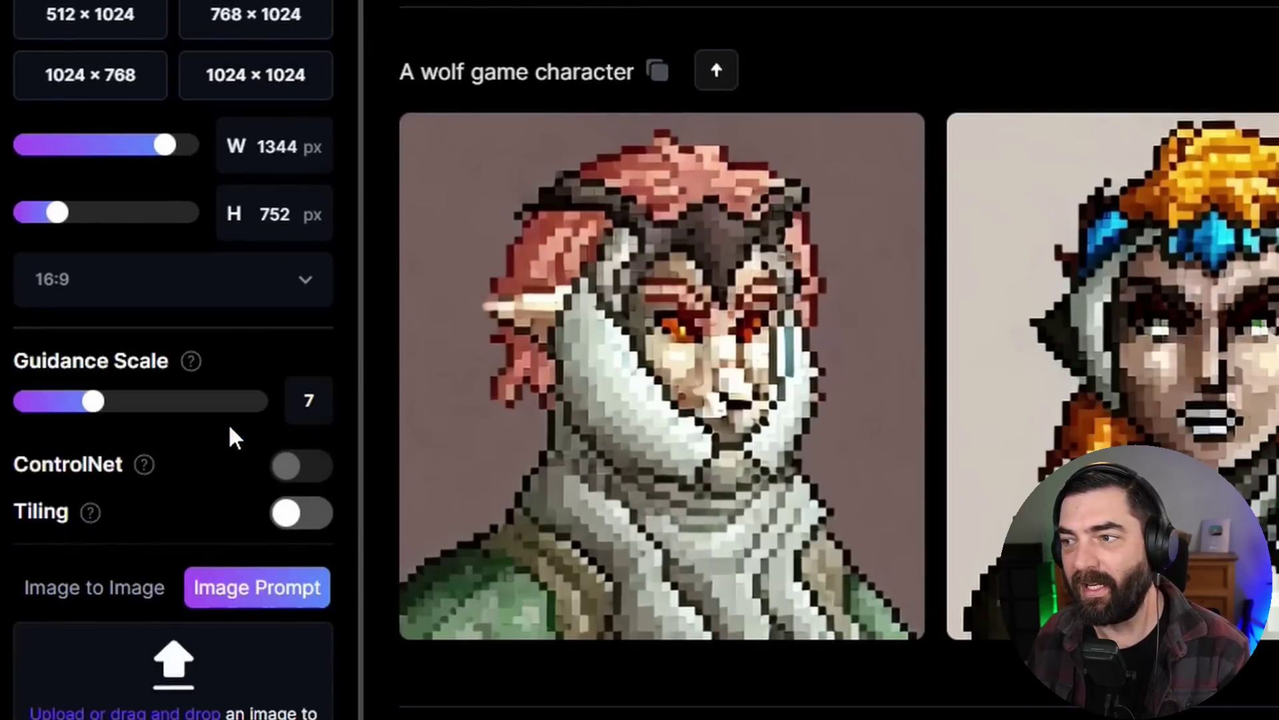
pyautogui.scroll(3, 236, 420)
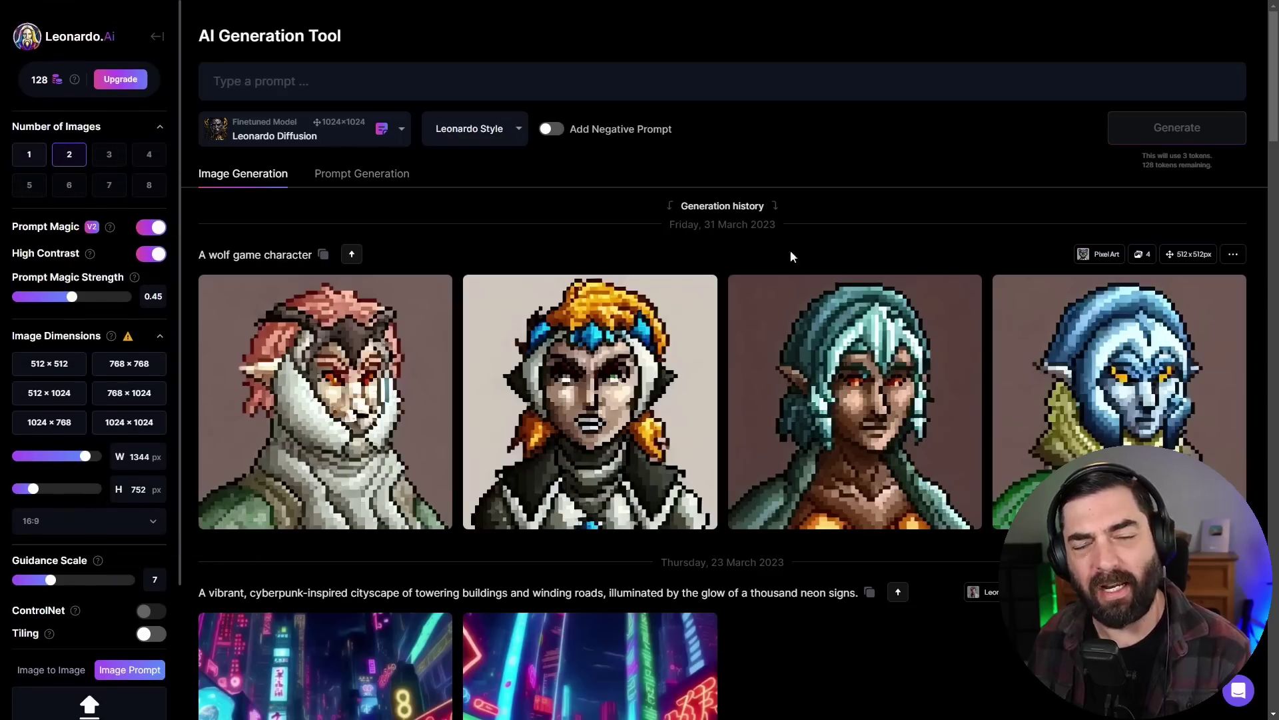
pyautogui.scroll(-2, 20, 187)
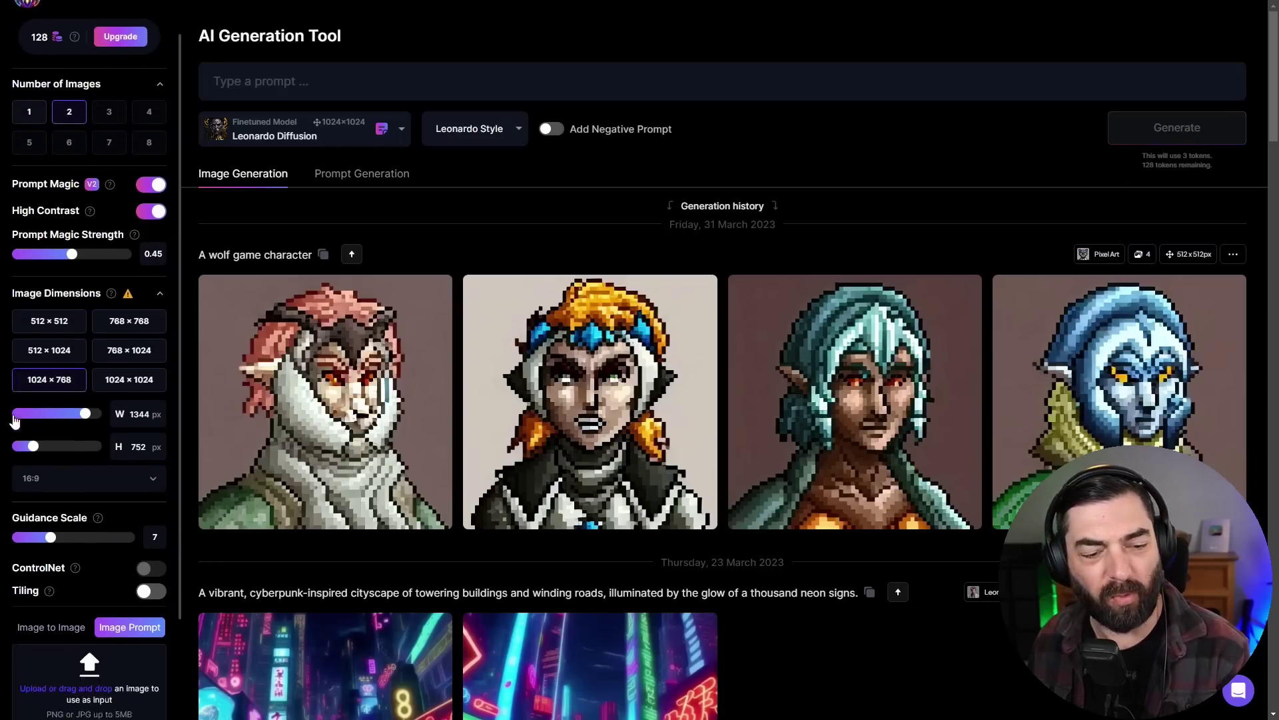
pyautogui.scroll(2, 20, 186)
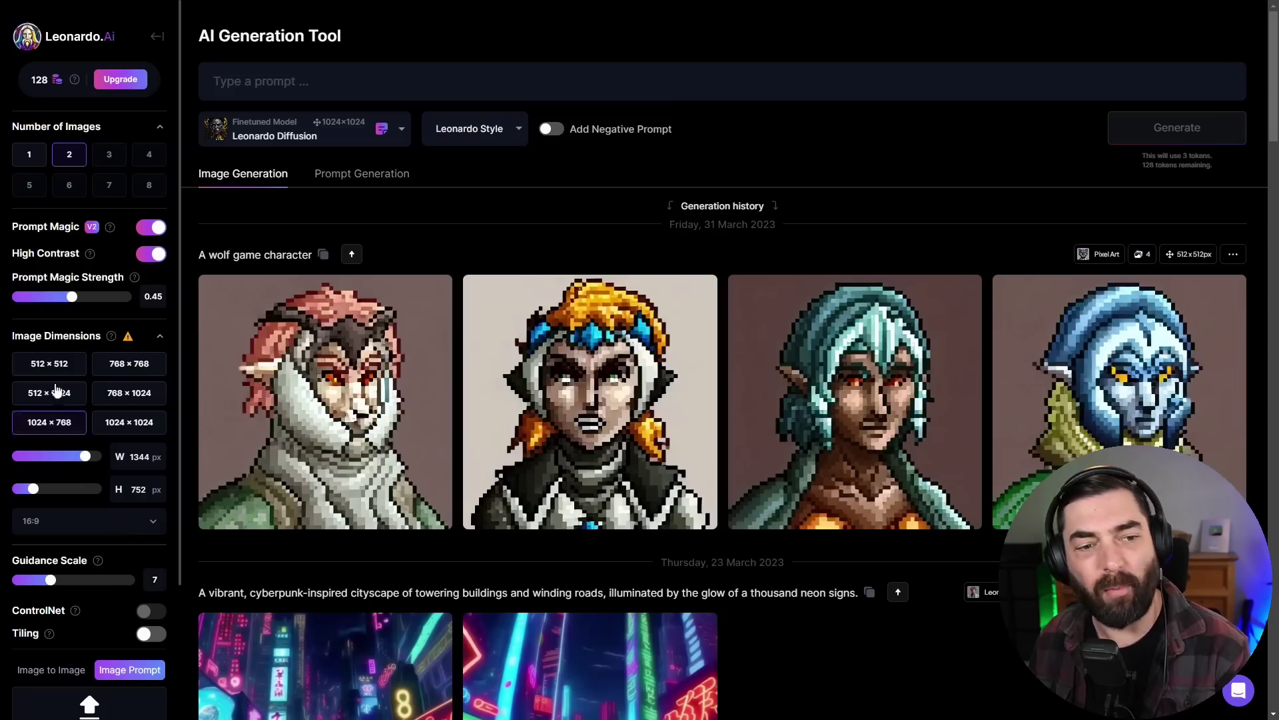
pyautogui.scroll(-2, 105, 541)
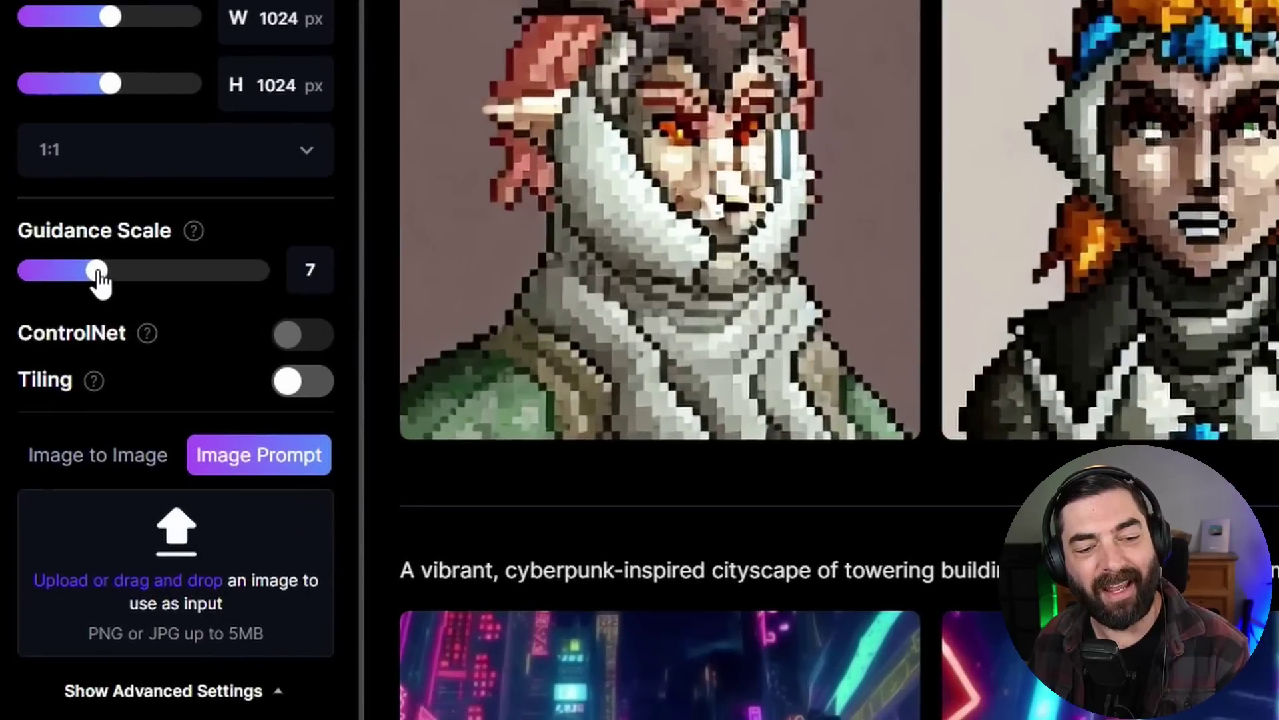
# Push the Guidance Scale up to 18, then bring it back down to 7.
pyautogui.moveTo(50, 580); pyautogui.dragTo(126, 585)
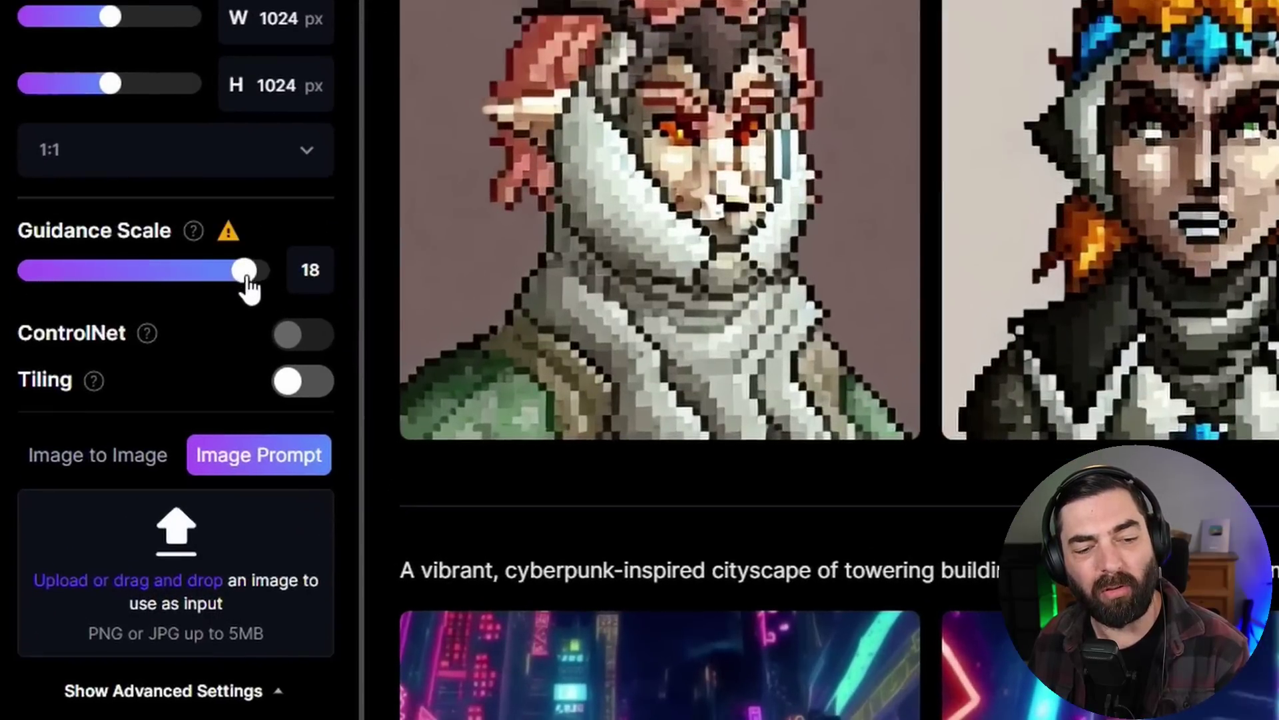
pyautogui.moveTo(249, 286); pyautogui.dragTo(229, 271)
pyautogui.moveTo(147, 275); pyautogui.dragTo(241, 294)
pyautogui.moveTo(229, 239)
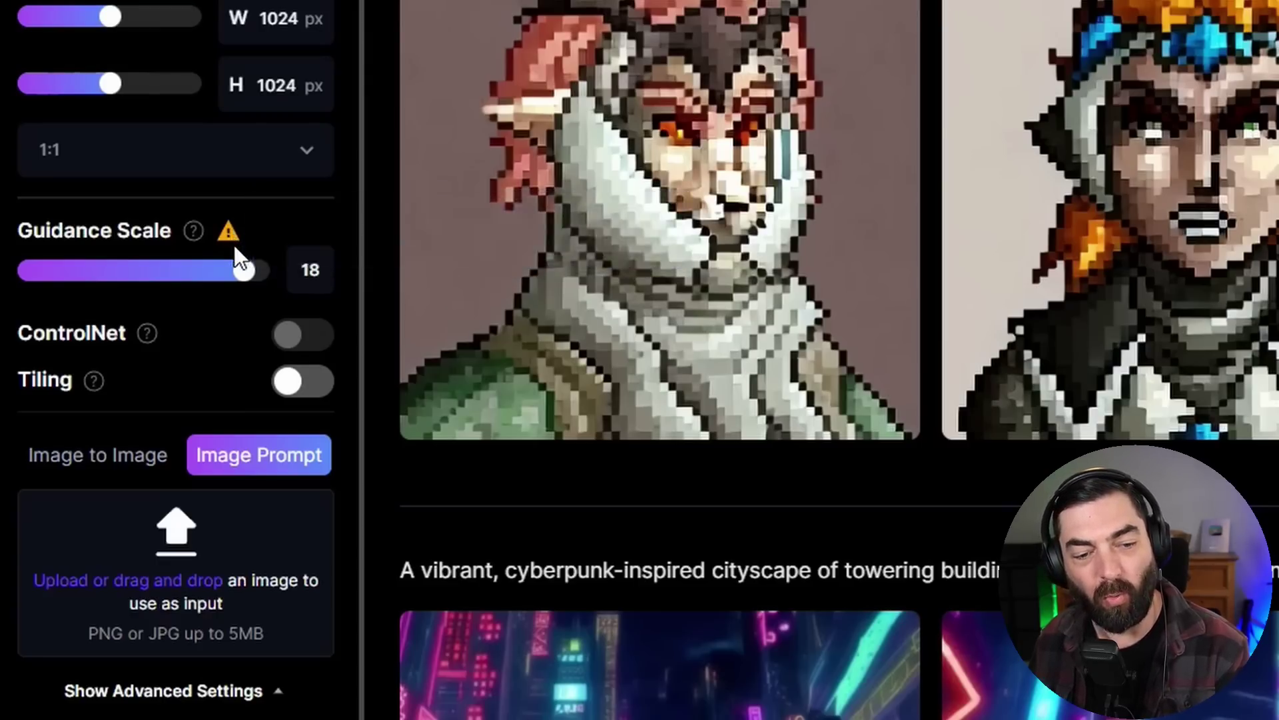
pyautogui.moveTo(242, 273); pyautogui.dragTo(98, 294)
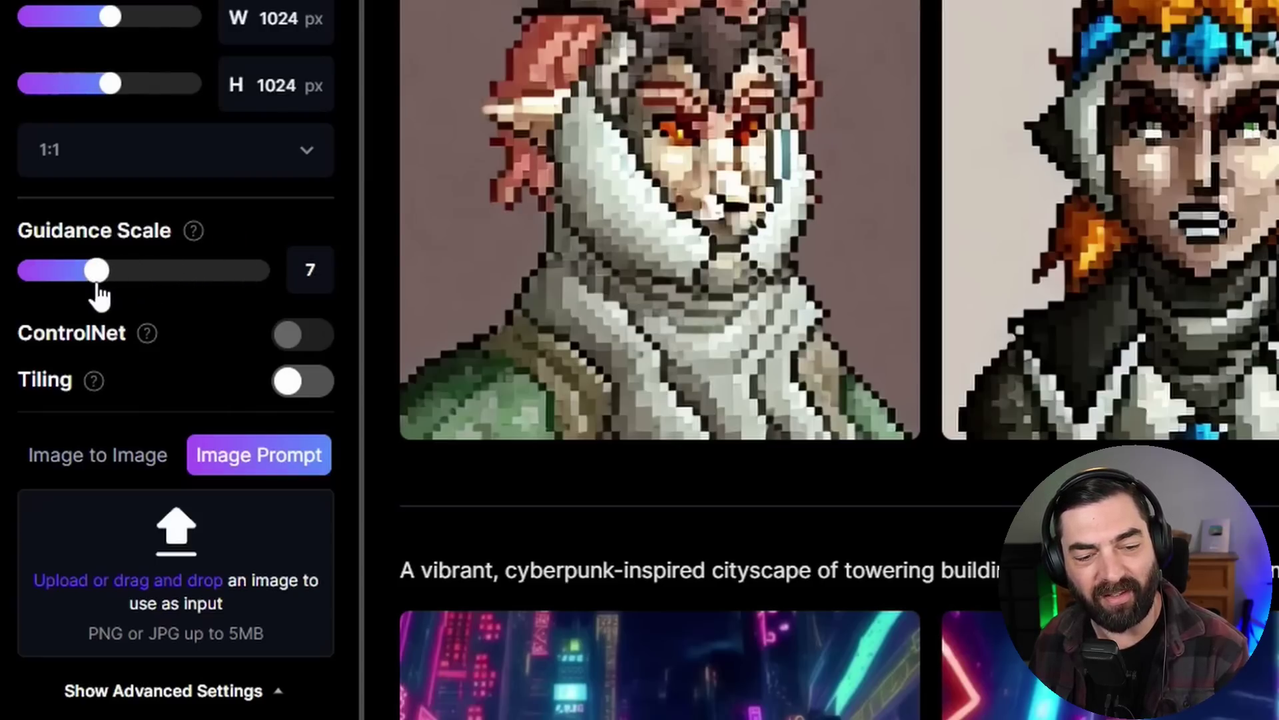
pyautogui.moveTo(508, 437)
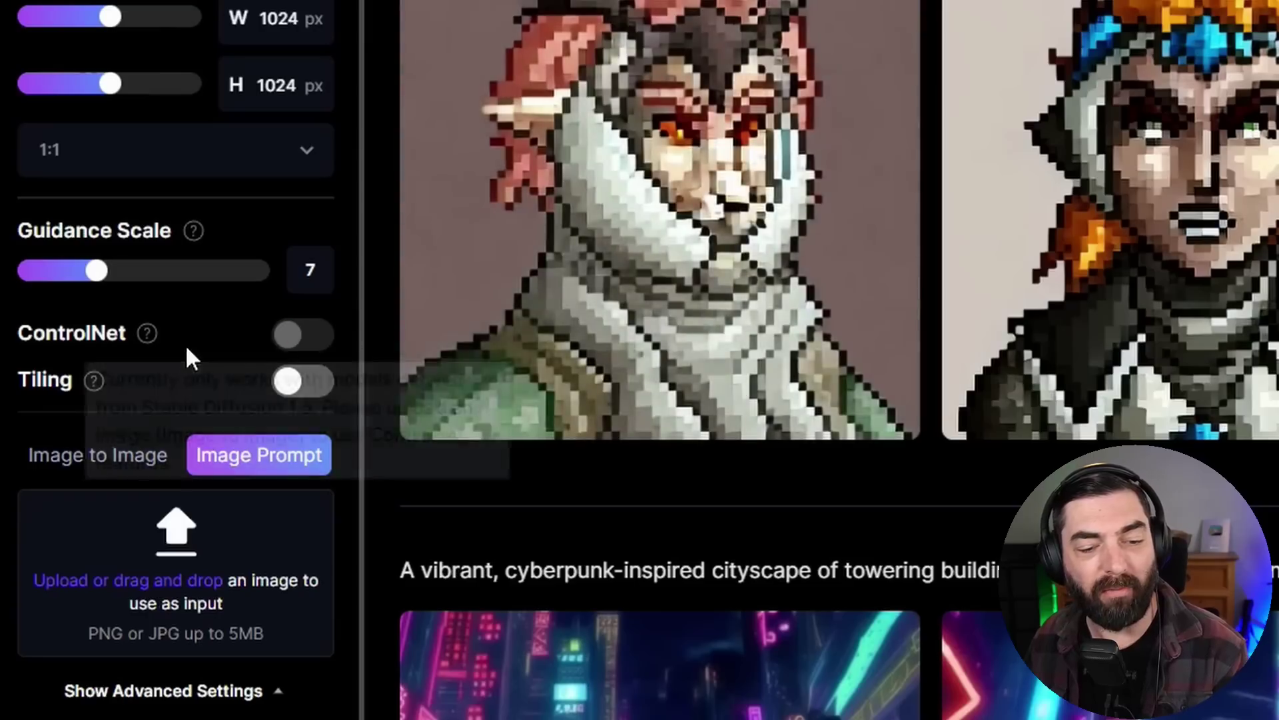
pyautogui.moveTo(150, 334)
pyautogui.moveTo(310, 334)
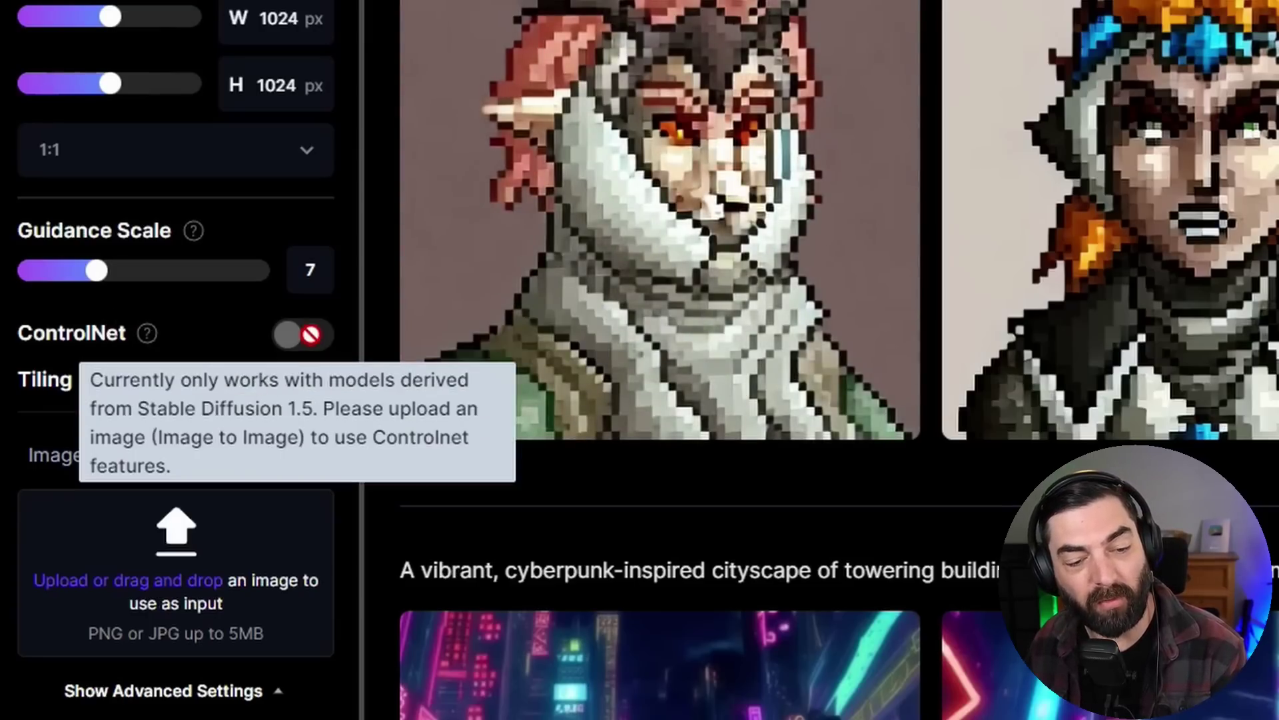
pyautogui.moveTo(1170, 384)
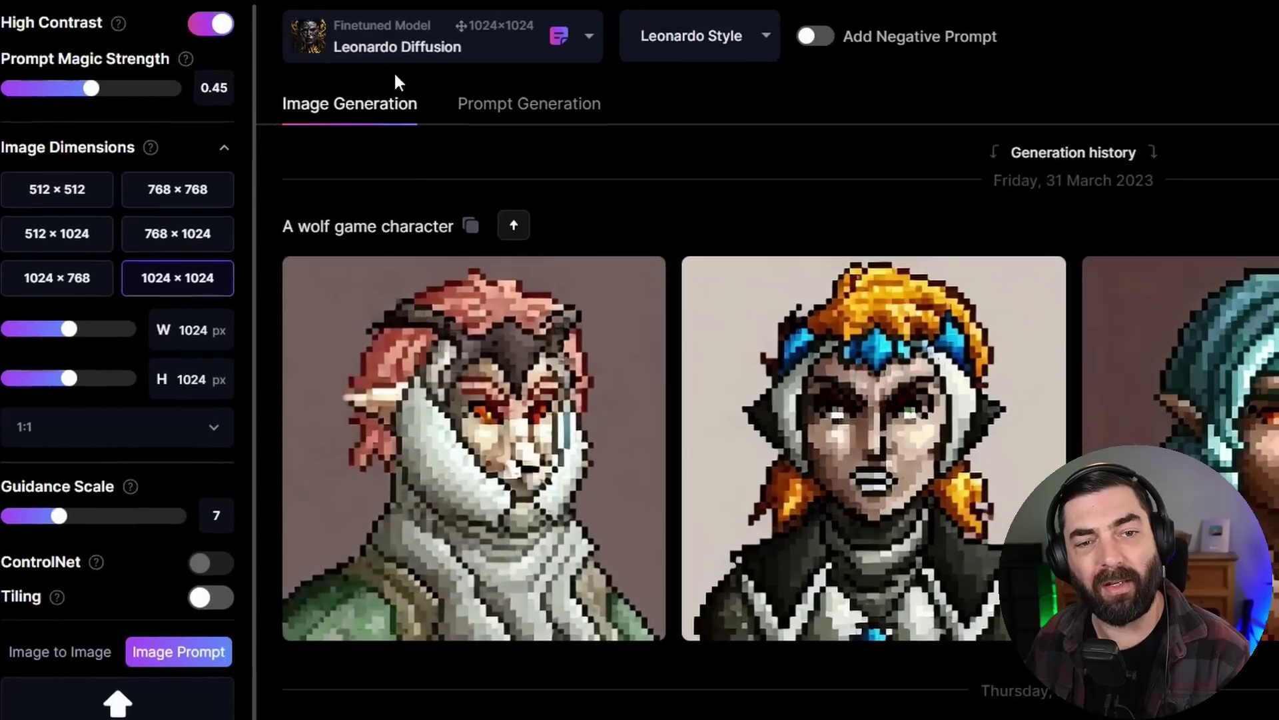
# Try Stable Diffusion 1.5, then switch the model back to Leonardo Diffusion.
pyautogui.click(589, 40)
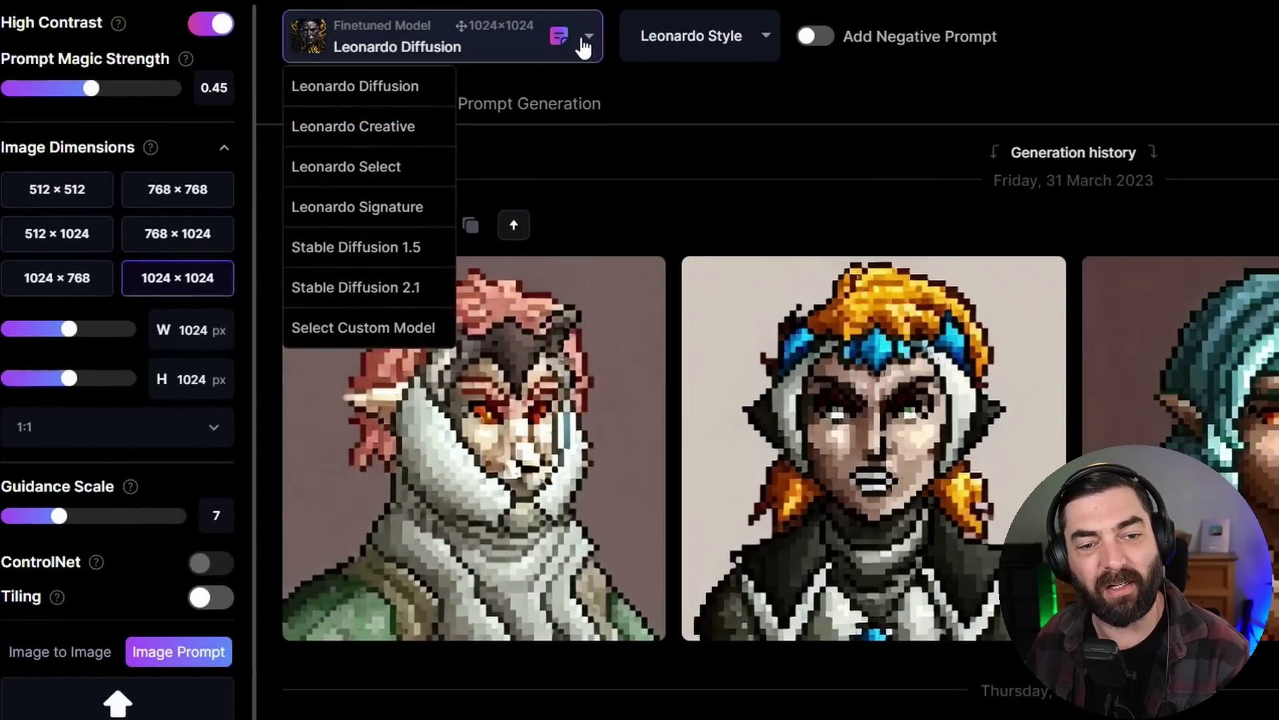
pyautogui.click(377, 248)
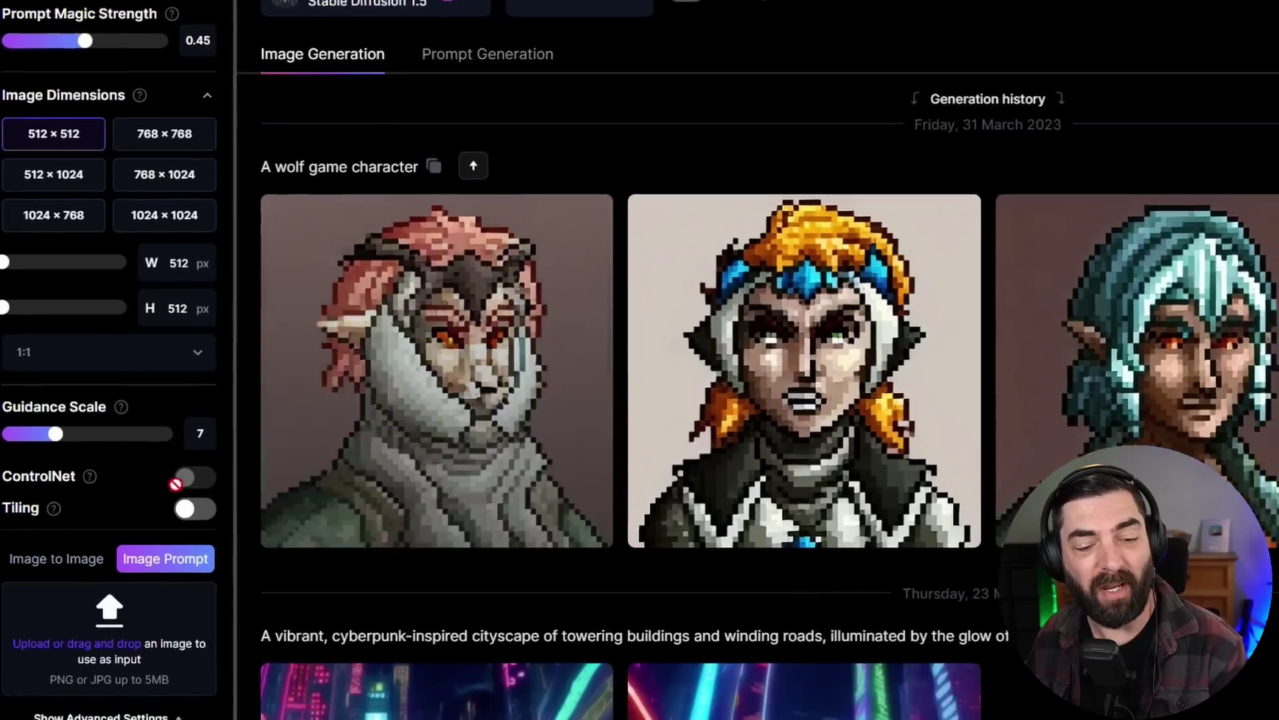
pyautogui.moveTo(224, 567)
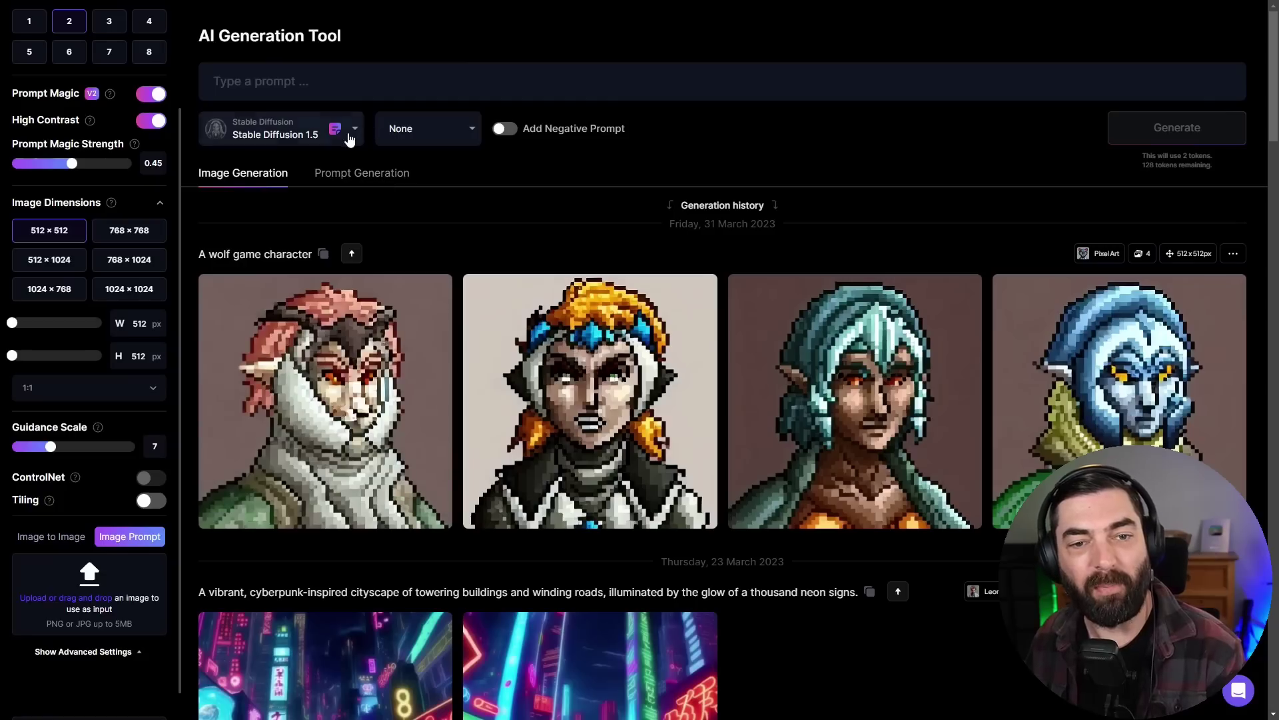
pyautogui.click(337, 131)
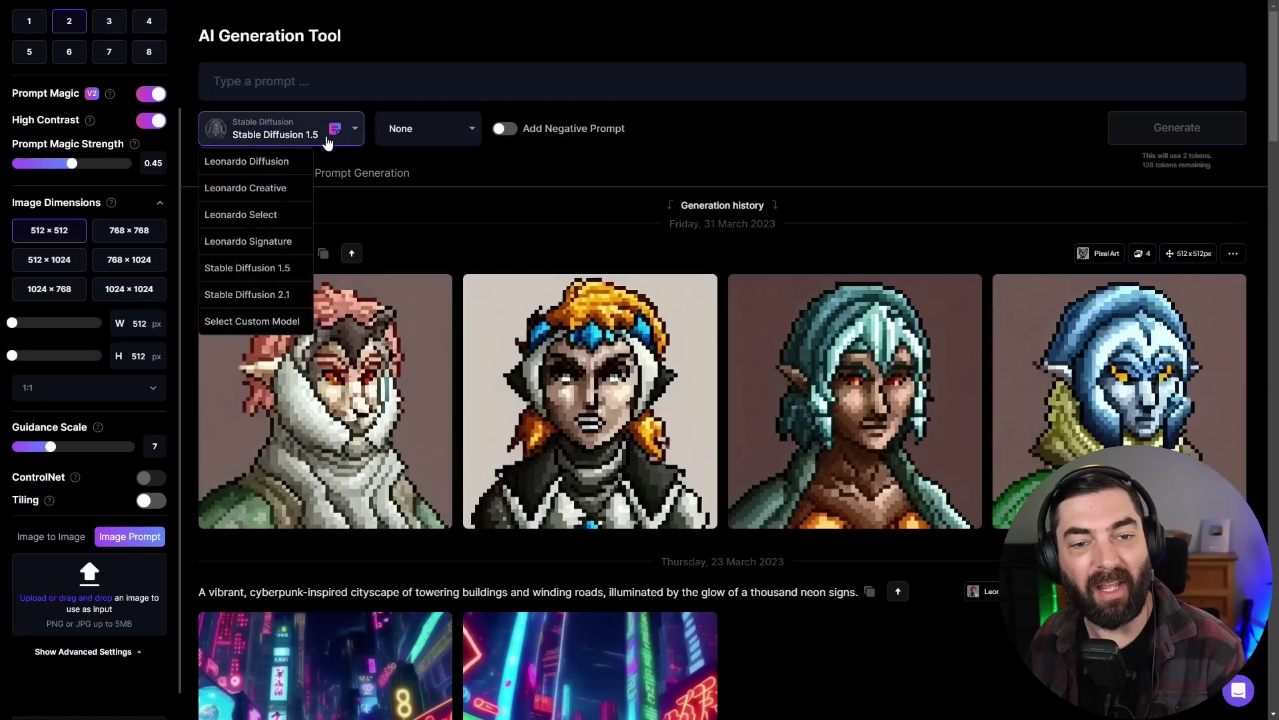
pyautogui.click(249, 167)
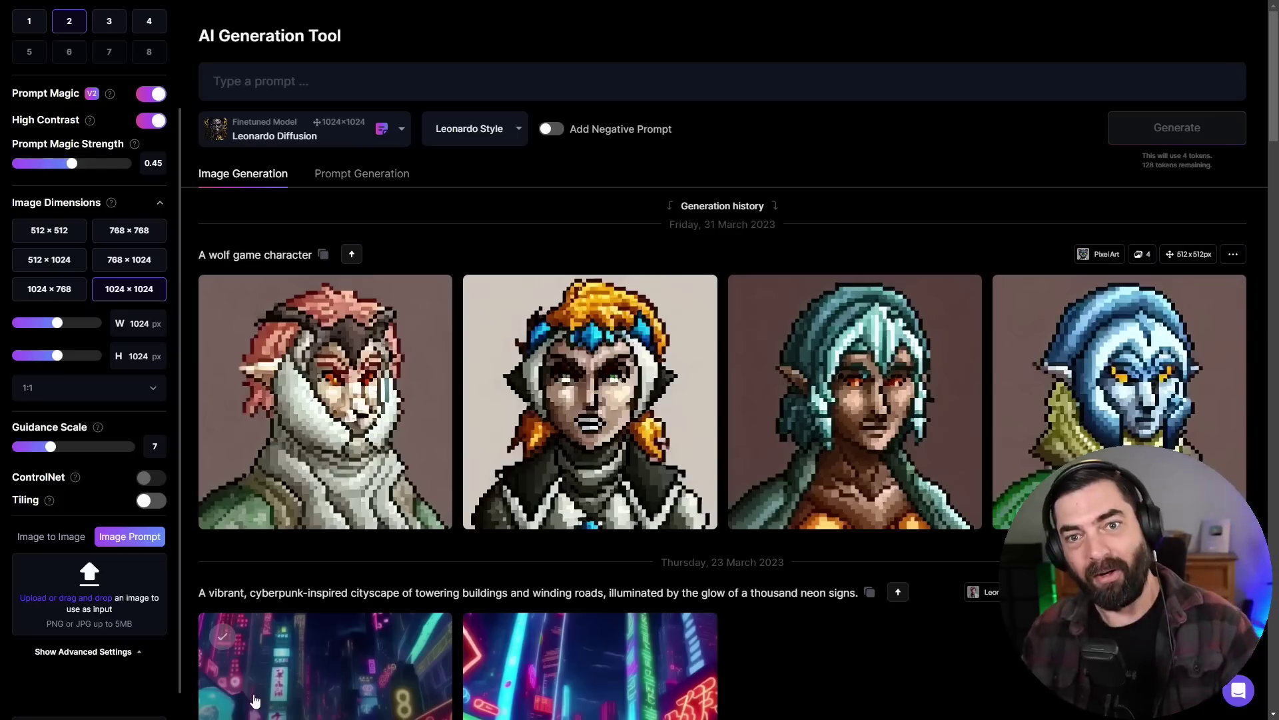
# Set the image input to Image to Image and enable the negative prompt field.
pyautogui.click(52, 537)
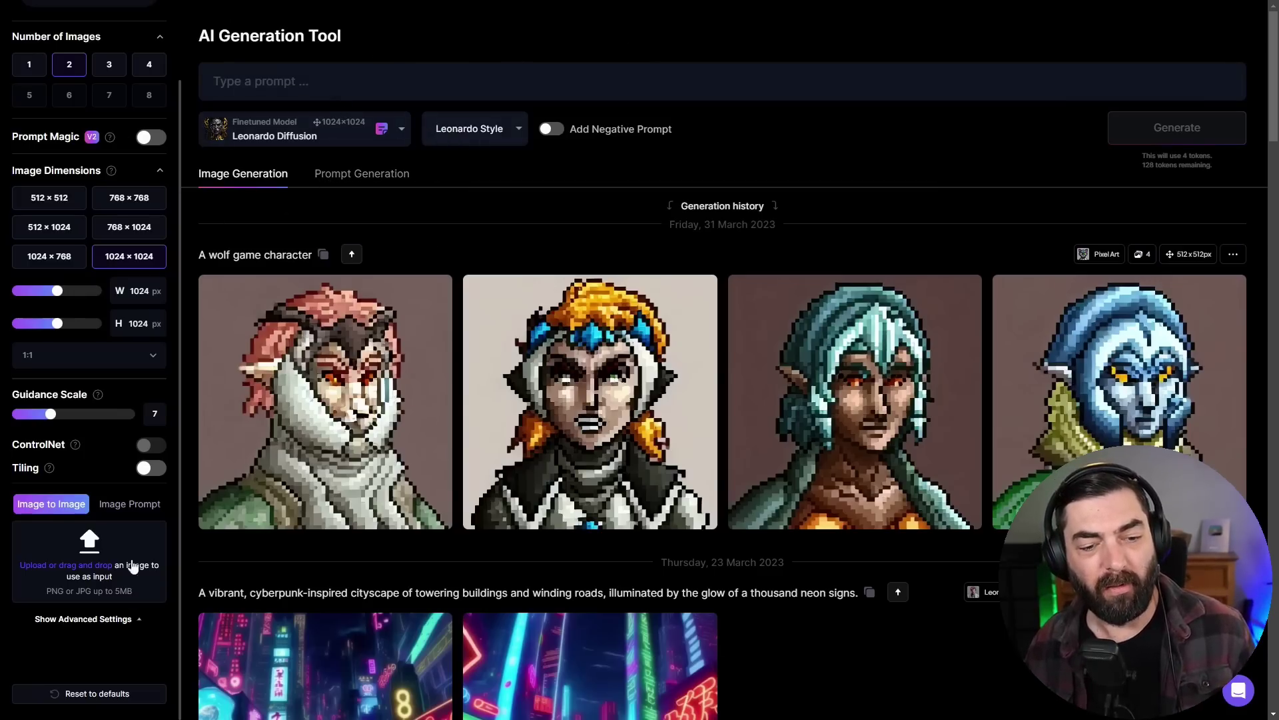
pyautogui.click(130, 504)
pyautogui.scroll(-2, 405, 470)
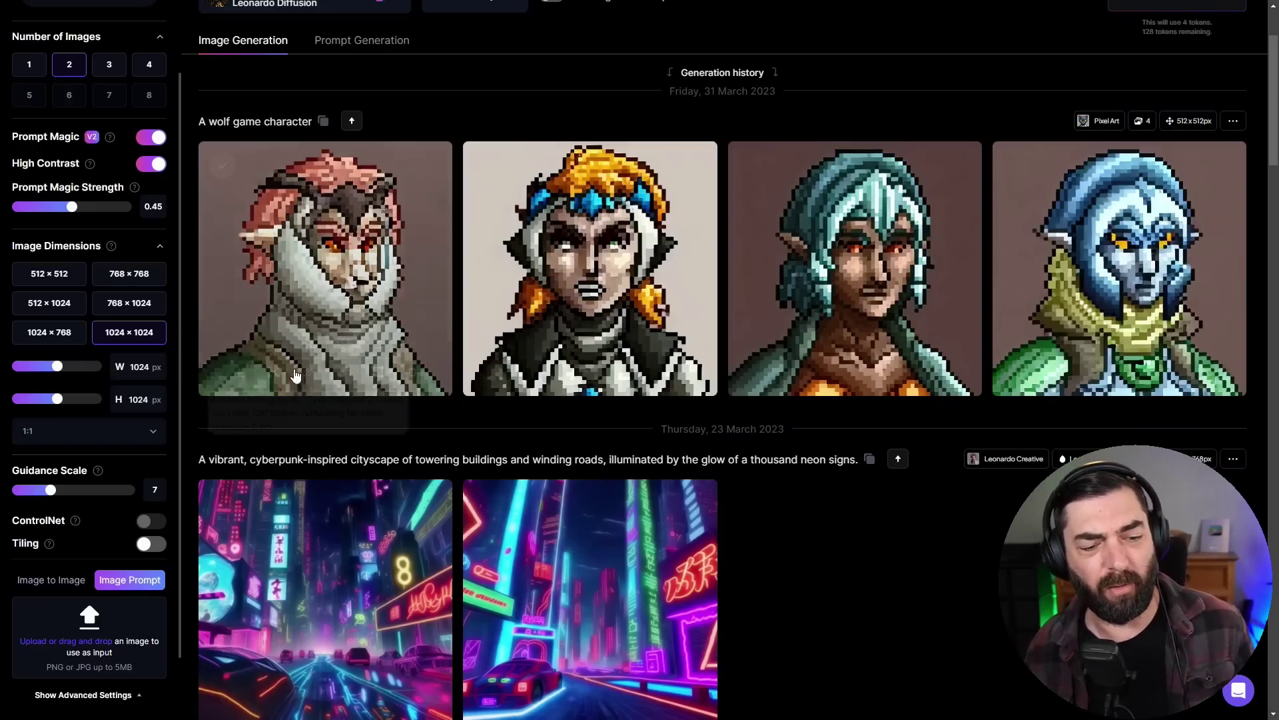
pyautogui.click(51, 580)
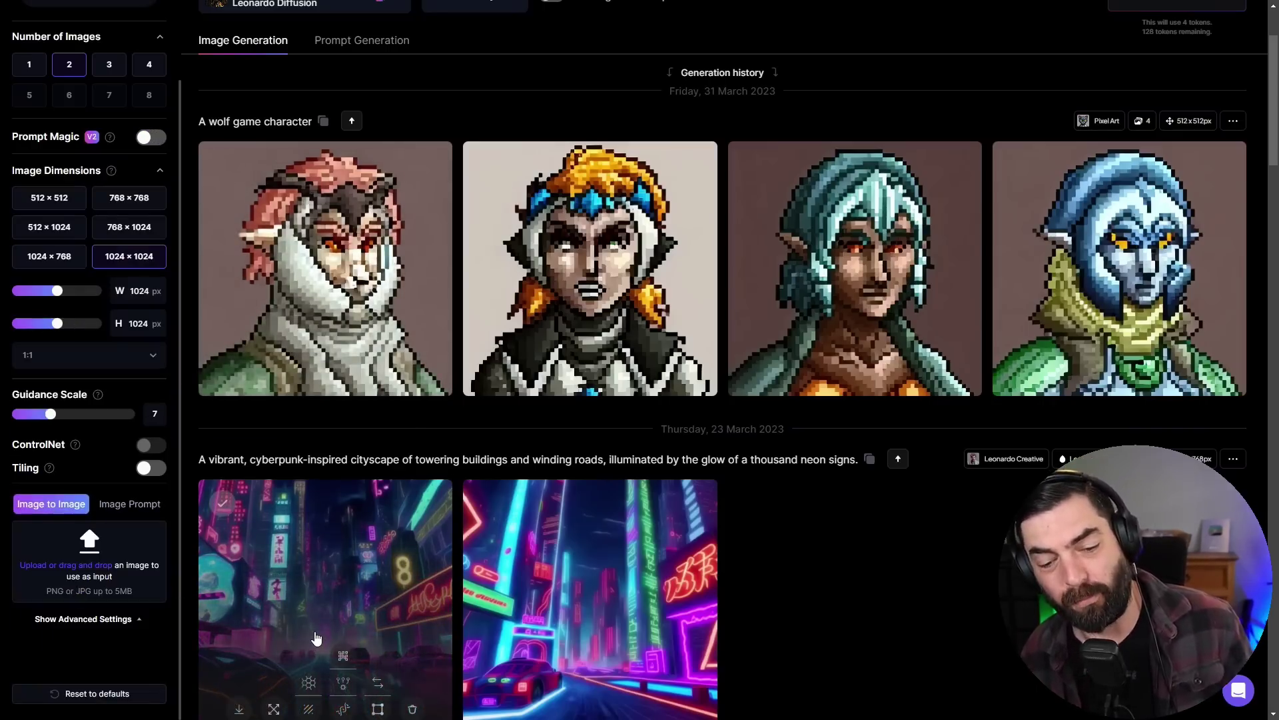
pyautogui.scroll(2, 316, 638)
pyautogui.click(551, 129)
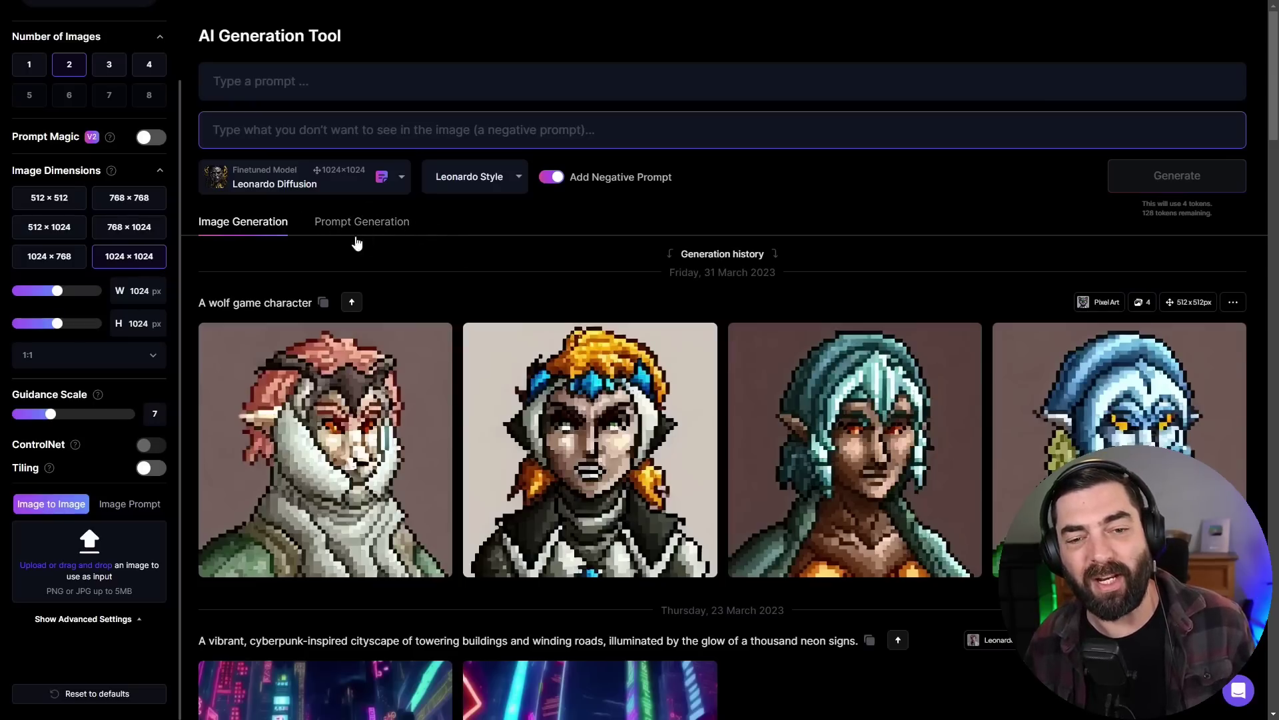
pyautogui.click(360, 230)
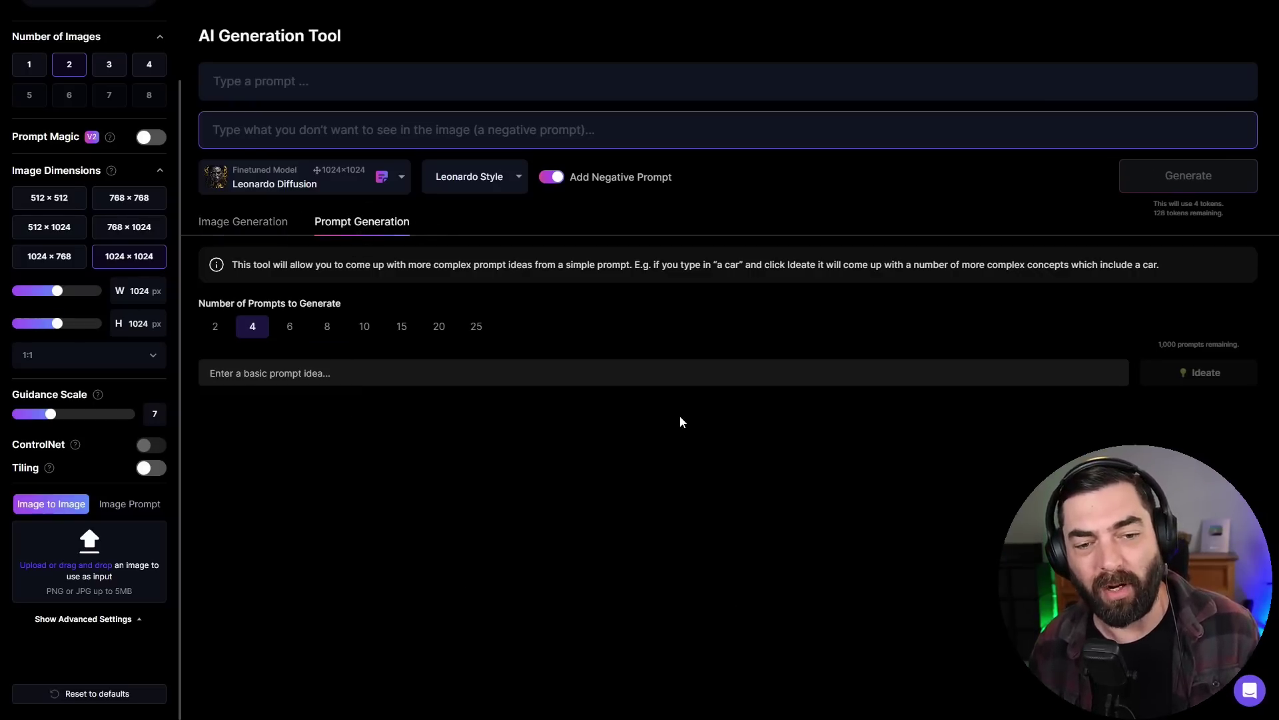
# Ideate prompts from 'A wolf in the woods' and paste the fourth, rocky-outcropping idea into the prompt.
pyautogui.write('A wolf in the w')
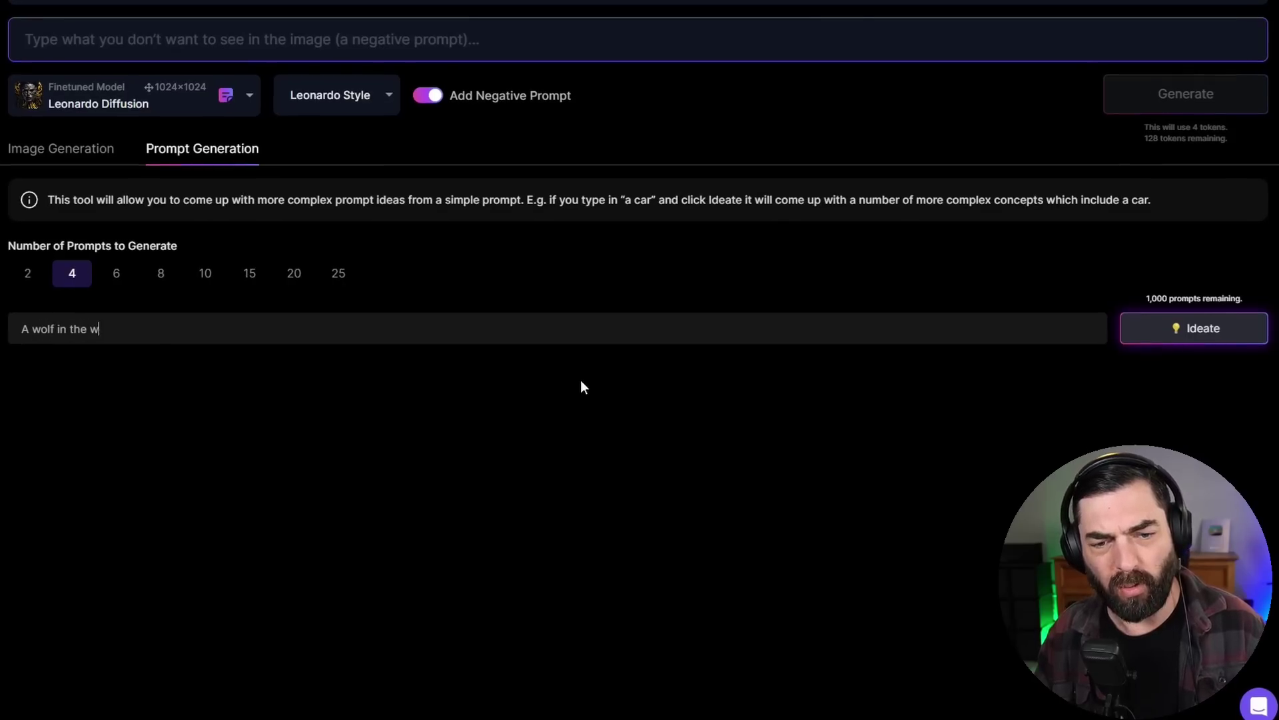
pyautogui.write('oods')
pyautogui.click(1212, 337)
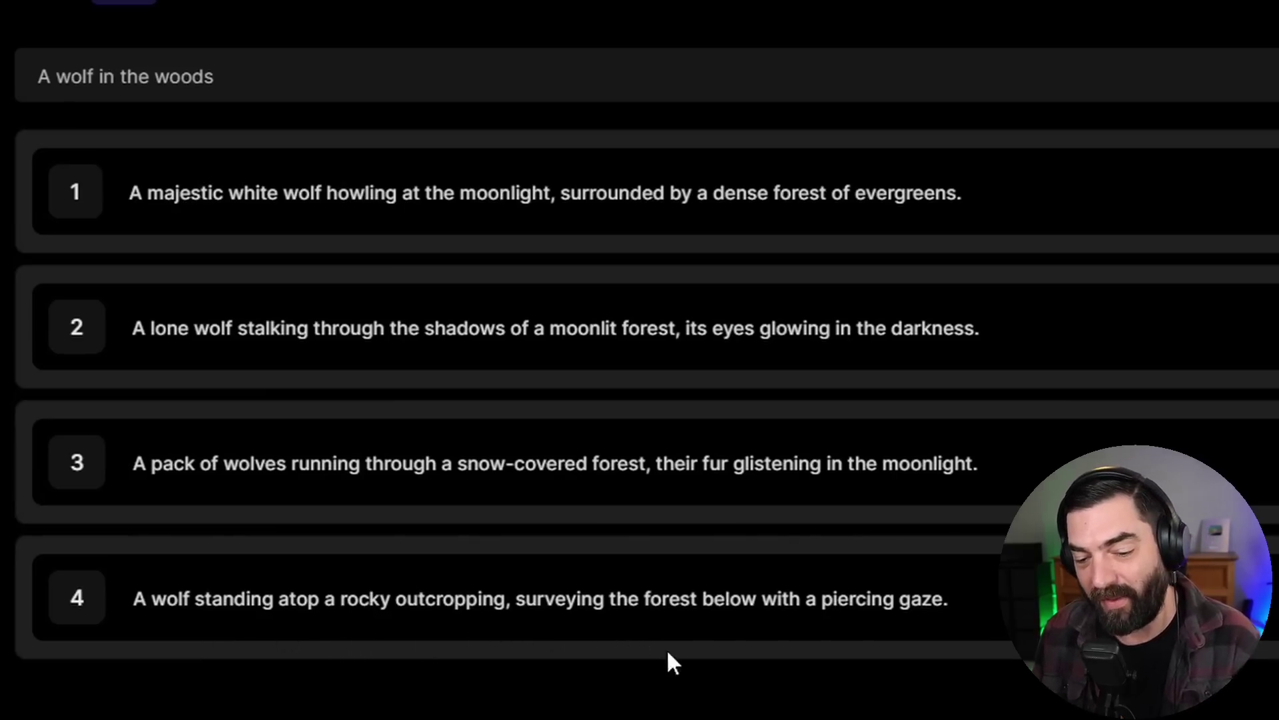
pyautogui.tripleClick(869, 599)
pyautogui.hotkey('ctrl', 'c')
pyautogui.rightClick(480, 593)
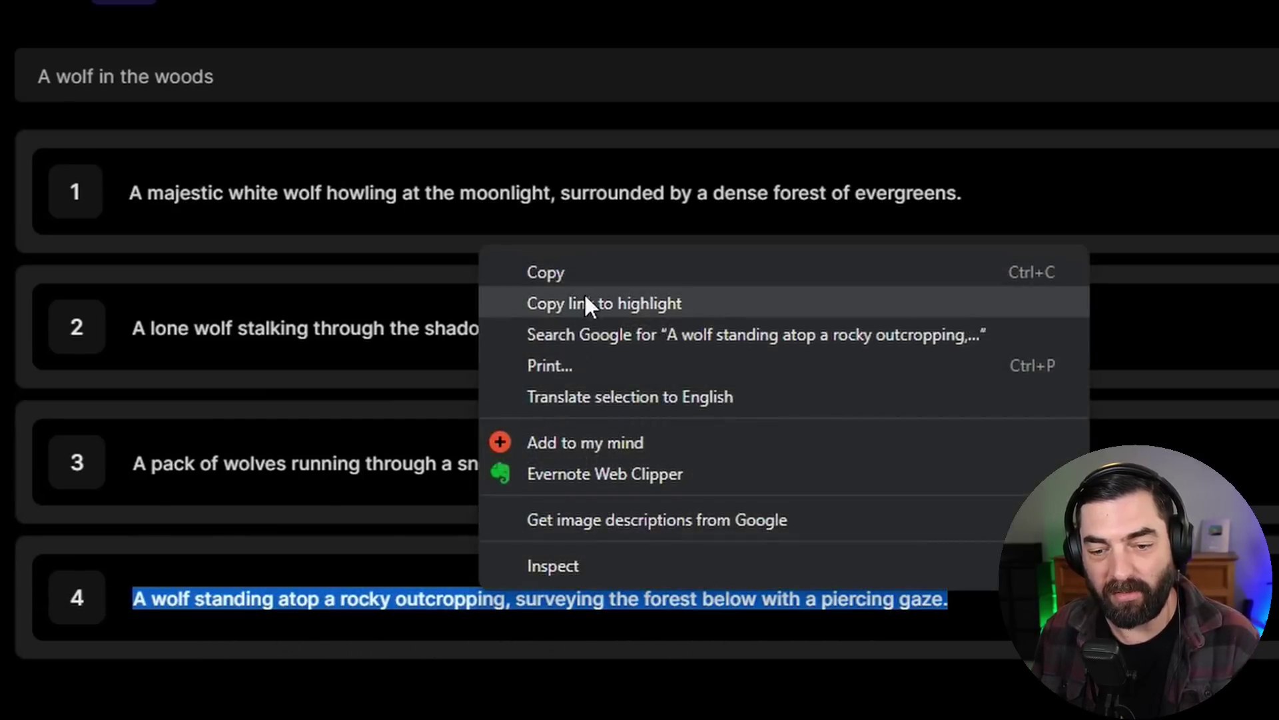
pyautogui.click(545, 272)
pyautogui.rightClick(279, 81)
pyautogui.click(310, 170)
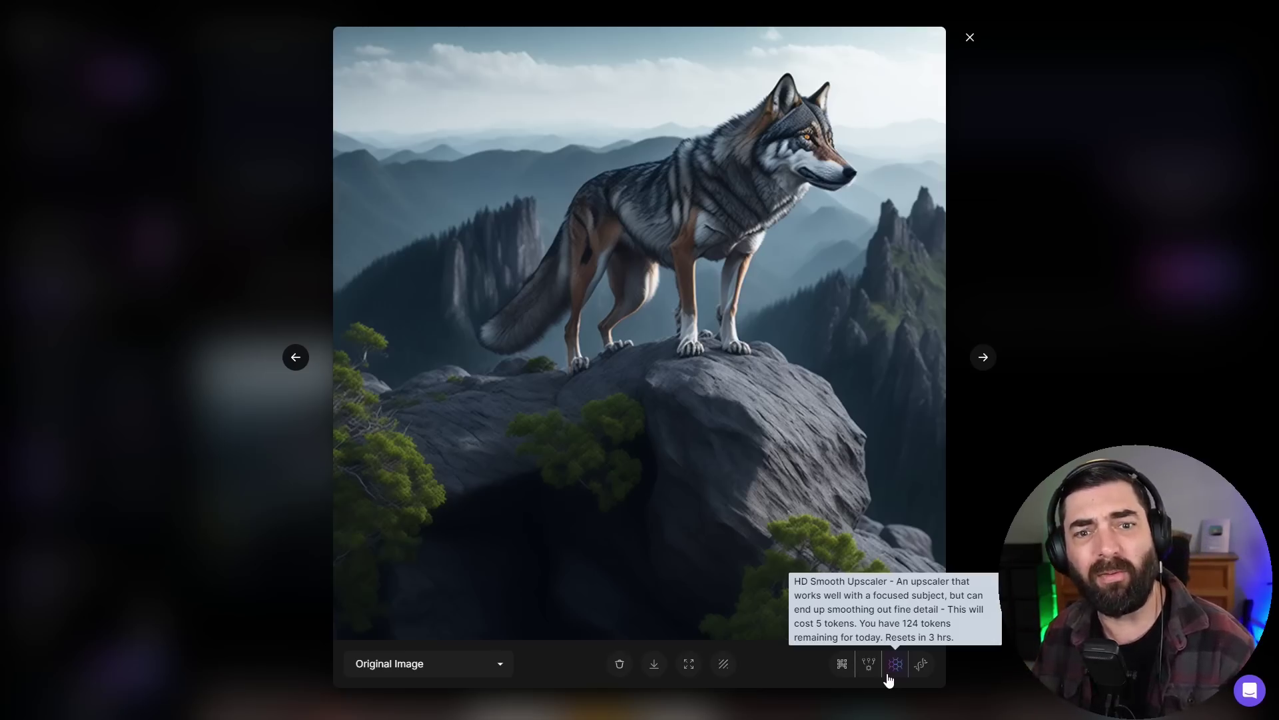
# Close the enlarged view of the rocky-outcropping wolf image.
pyautogui.click(970, 37)
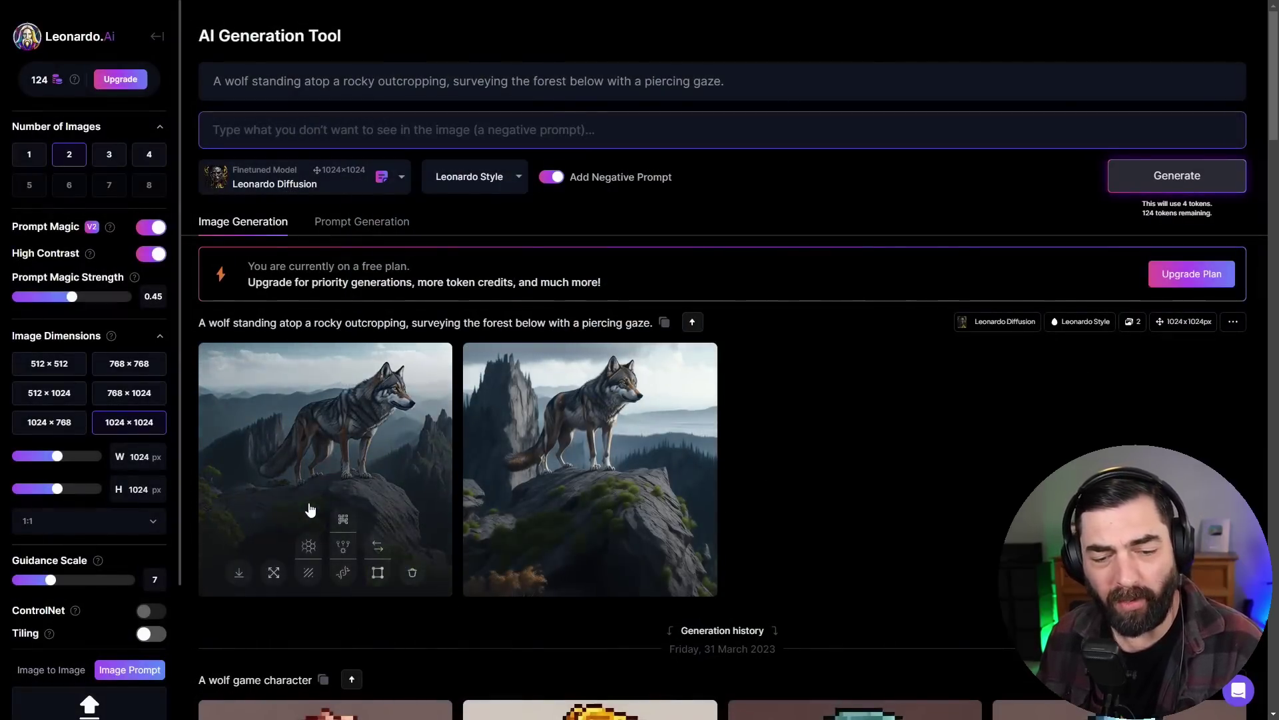
# Paint a mask over the wolf image's top-left sky with a resized brush.
pyautogui.moveTo(373, 581)
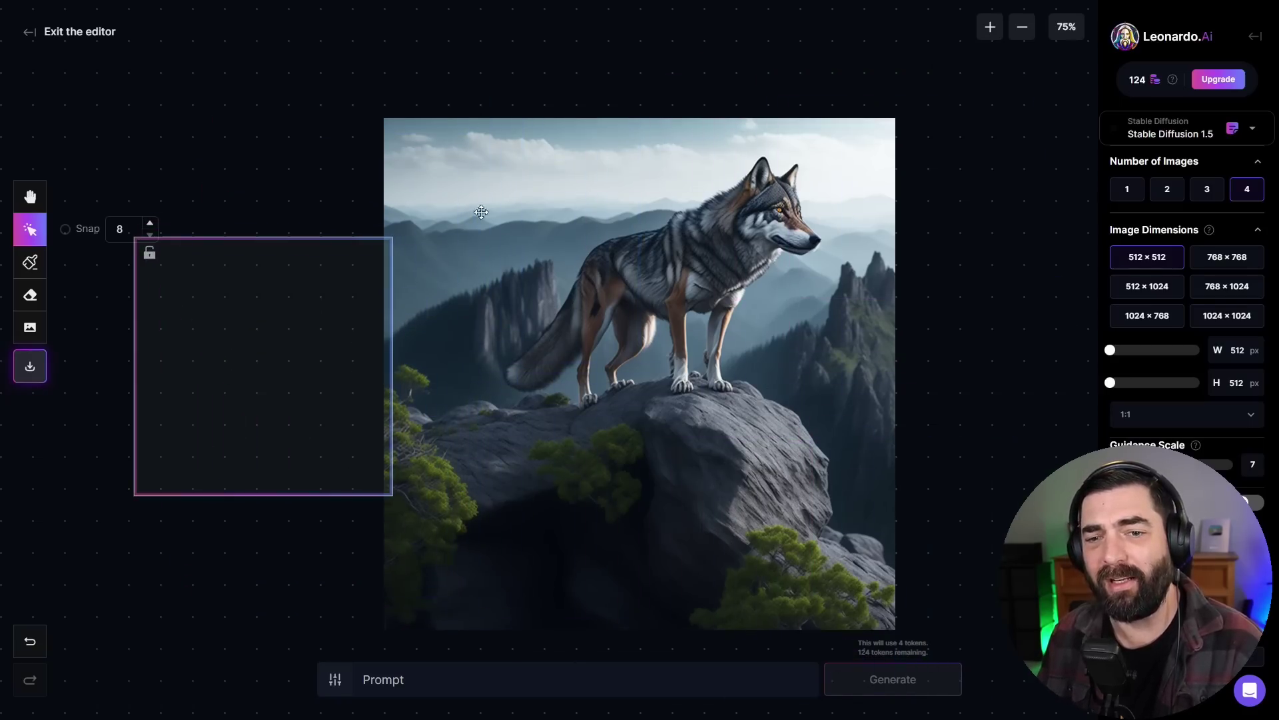
pyautogui.moveTo(259, 361); pyautogui.dragTo(326, 436)
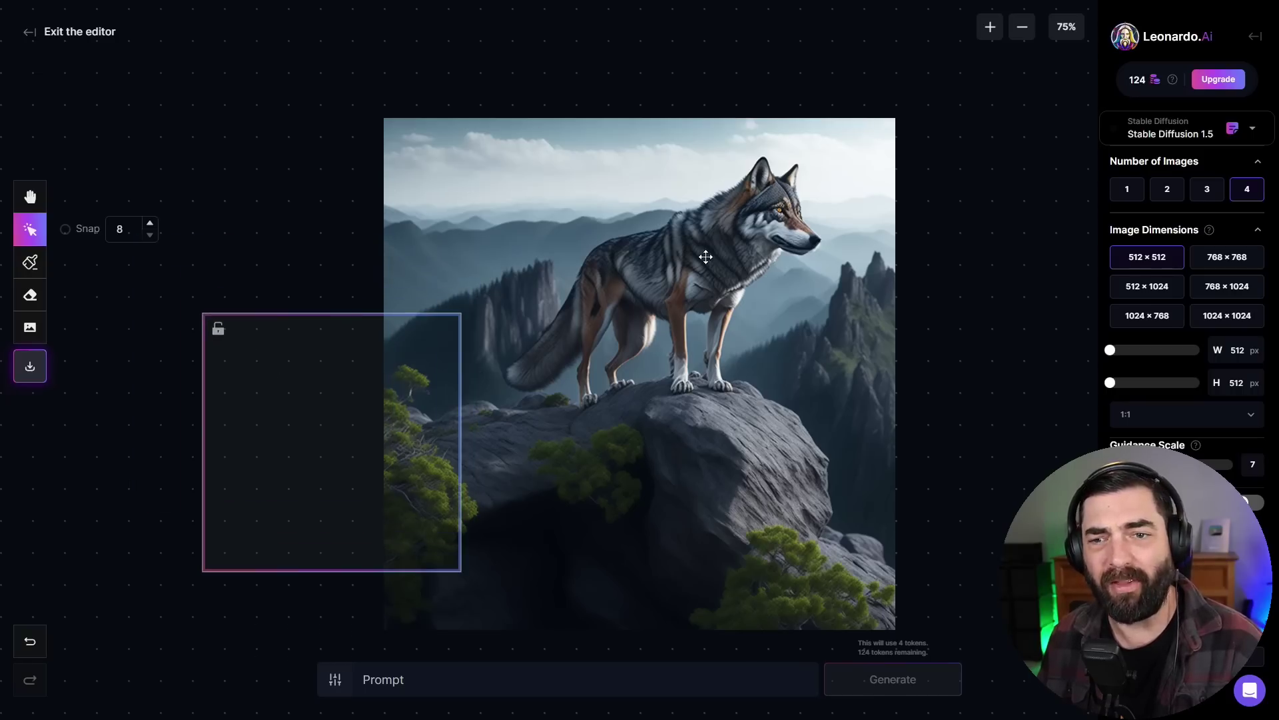
pyautogui.click(19, 272)
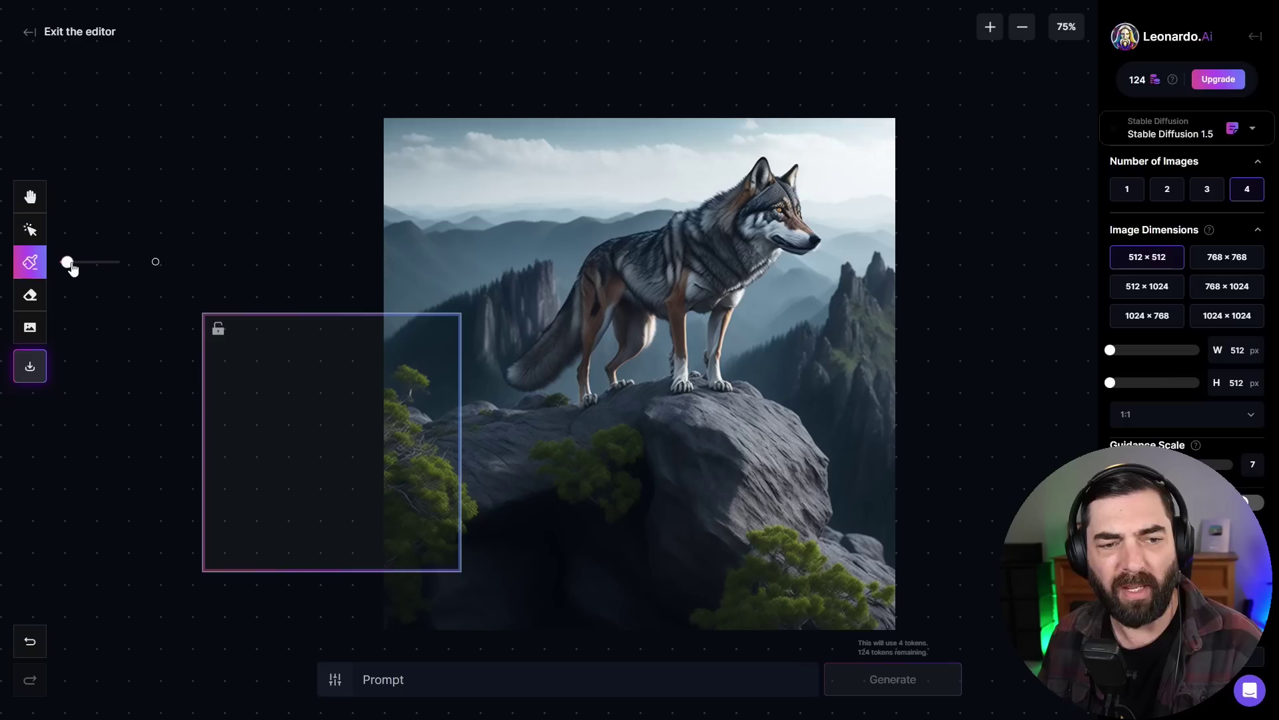
pyautogui.moveTo(71, 264)
pyautogui.mouseDown()
pyautogui.moveTo(105, 262)
pyautogui.moveTo(84, 261)
pyautogui.mouseUp()
pyautogui.moveTo(440, 140)
pyautogui.mouseDown()
pyautogui.moveTo(559, 143)
pyautogui.moveTo(494, 162)
pyautogui.moveTo(573, 160)
pyautogui.moveTo(523, 133)
pyautogui.moveTo(437, 177)
pyautogui.mouseUp()
# Generate 'birds in the sky' in a frame placed at the image's top-left.
pyautogui.click(483, 681)
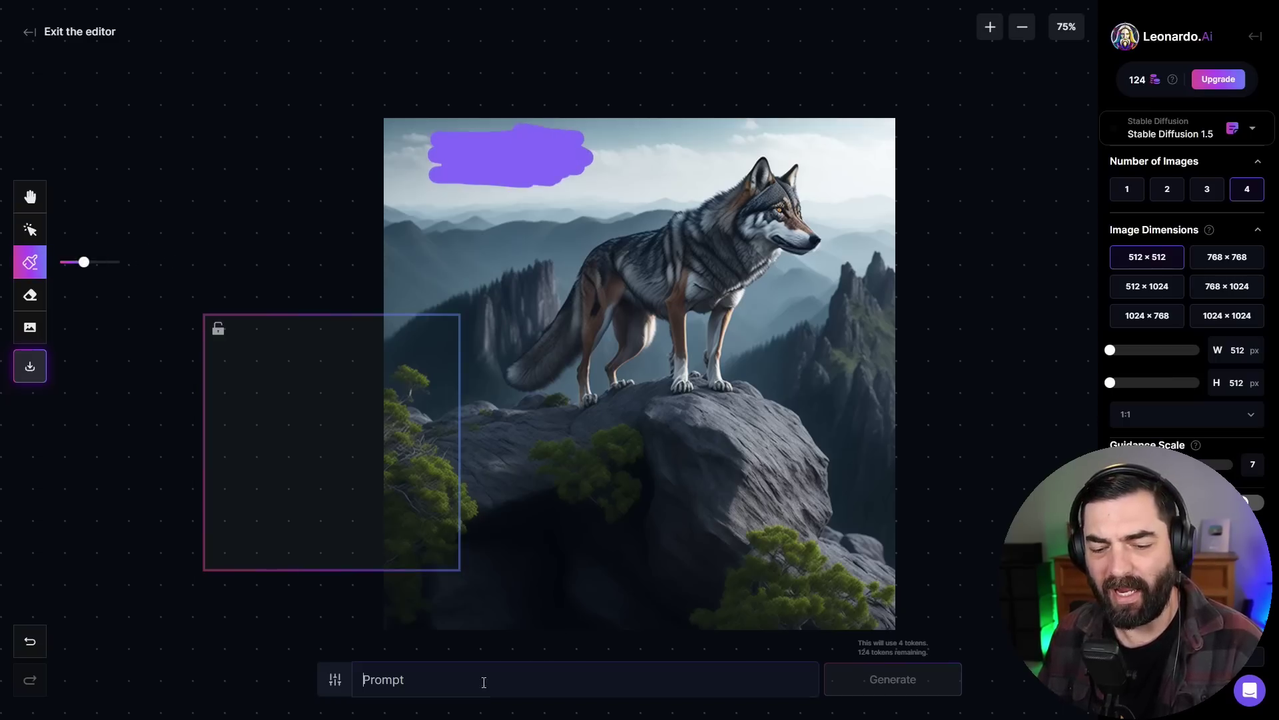
pyautogui.write('birds in the sky')
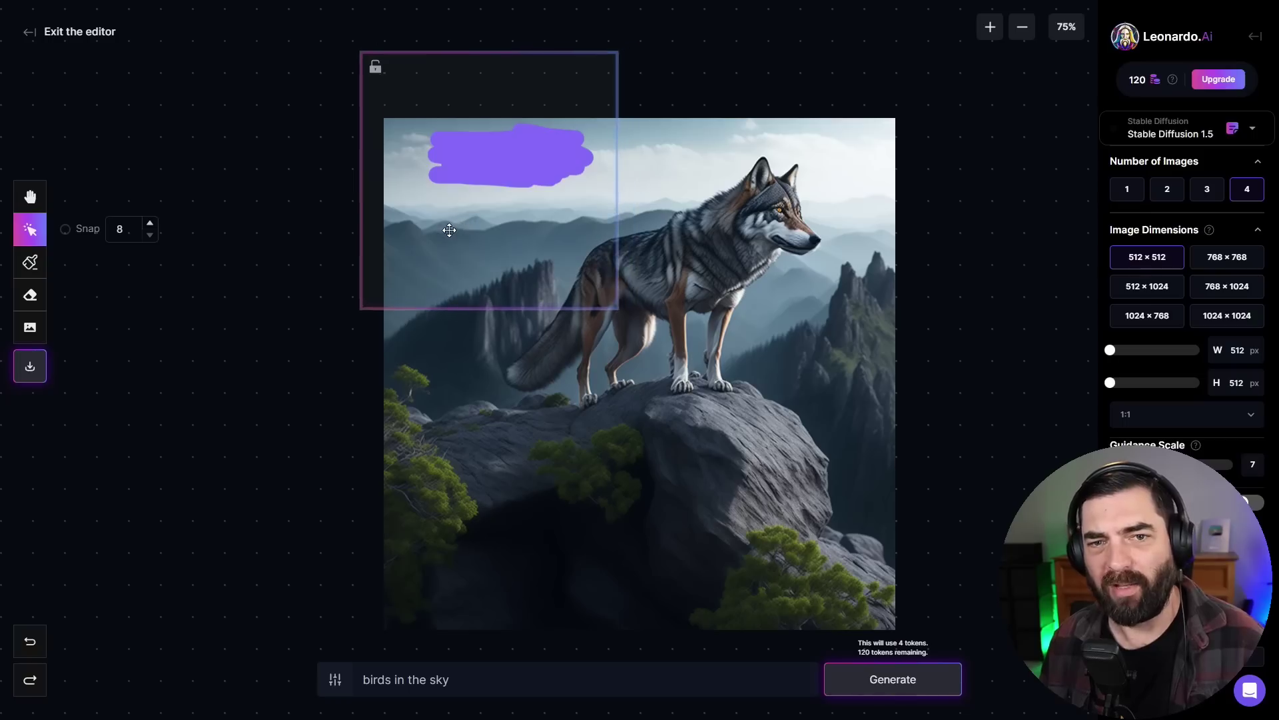
pyautogui.moveTo(442, 234)
pyautogui.mouseDown()
pyautogui.moveTo(466, 237)
pyautogui.moveTo(440, 234)
pyautogui.moveTo(457, 258)
pyautogui.moveTo(460, 240)
pyautogui.mouseUp()
pyautogui.click(876, 686)
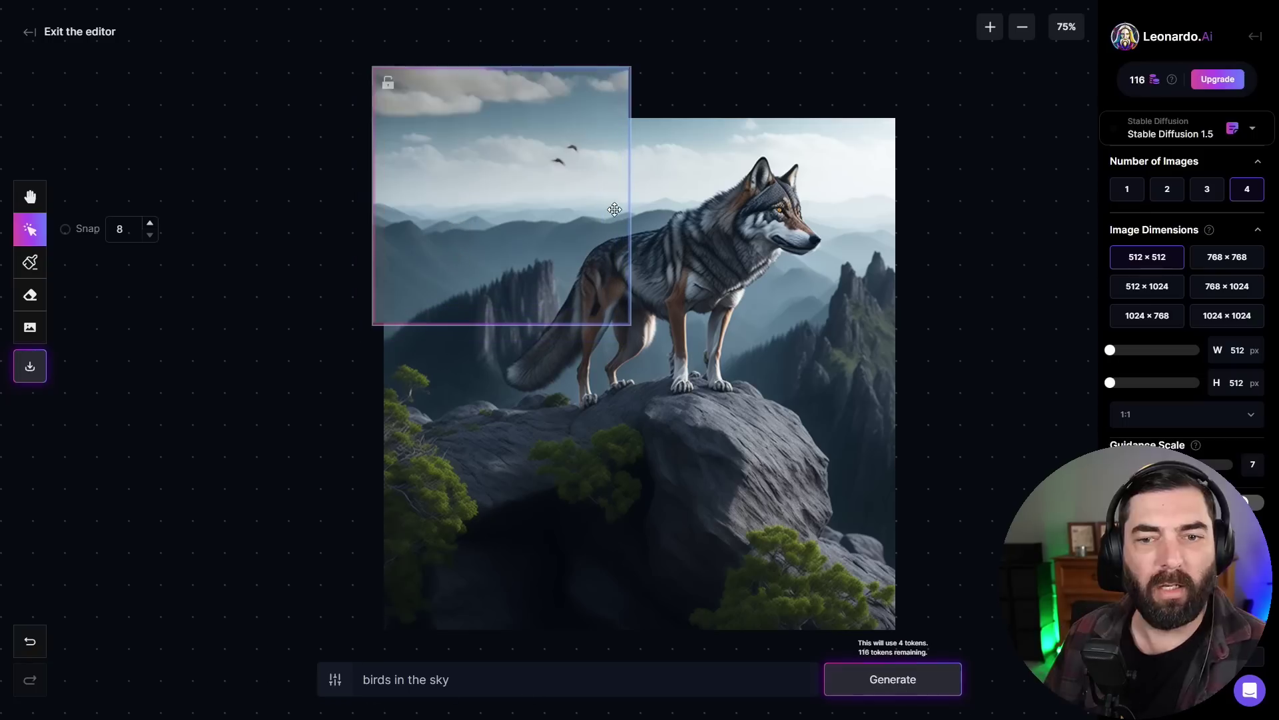
pyautogui.moveTo(555, 178); pyautogui.dragTo(1039, 440)
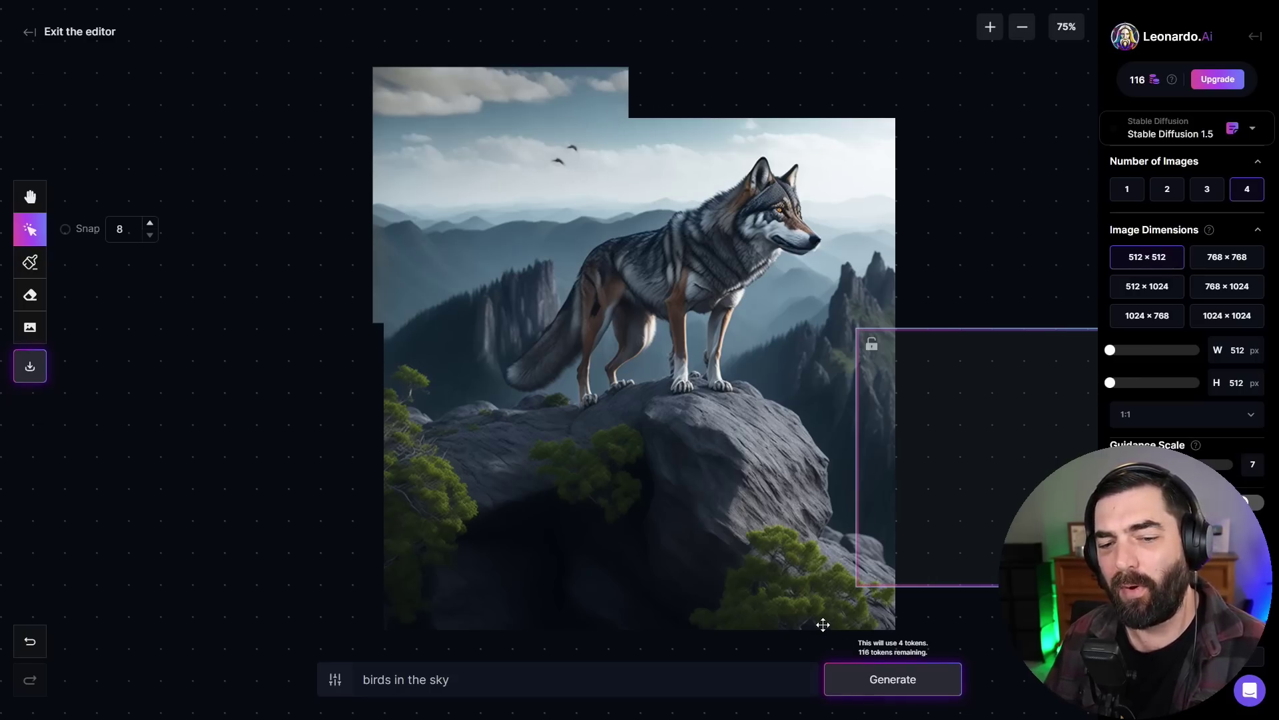
# Generate 'rocks and bushes' in a frame over the image's left edge.
pyautogui.moveTo(998, 521); pyautogui.dragTo(359, 495)
pyautogui.tripleClick(524, 680)
pyautogui.write('rocks and bus')
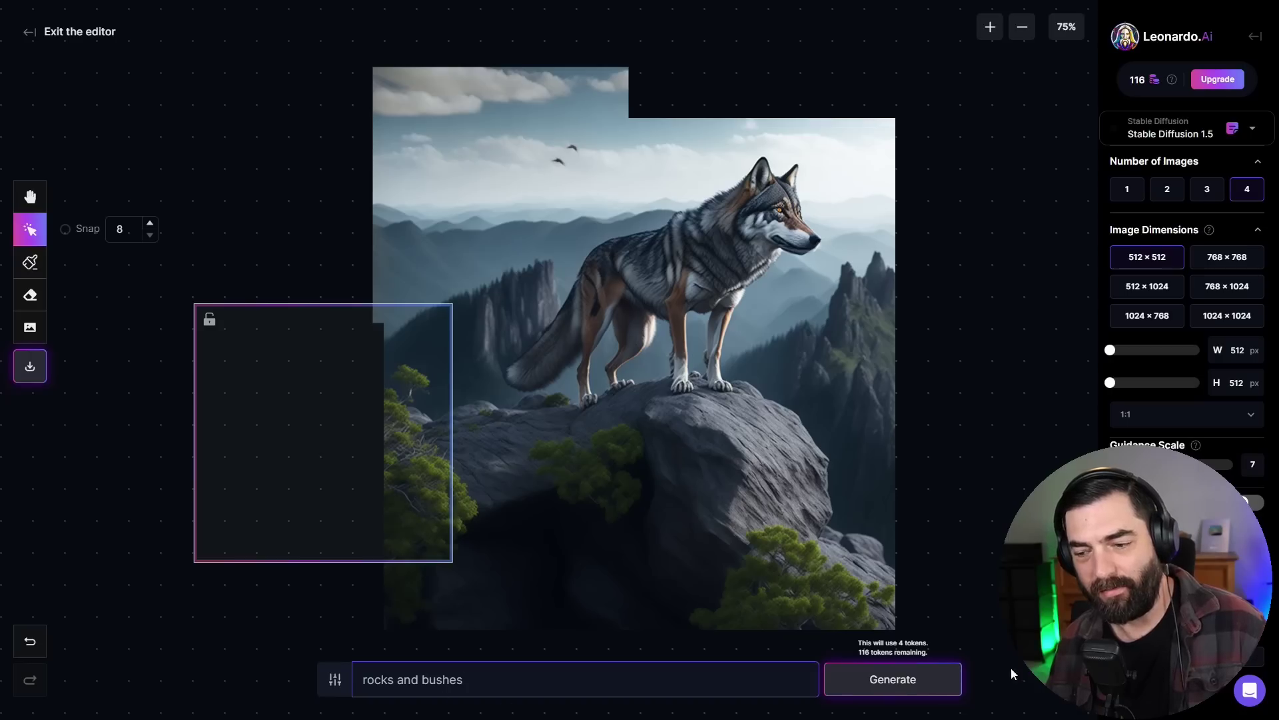
pyautogui.click(920, 678)
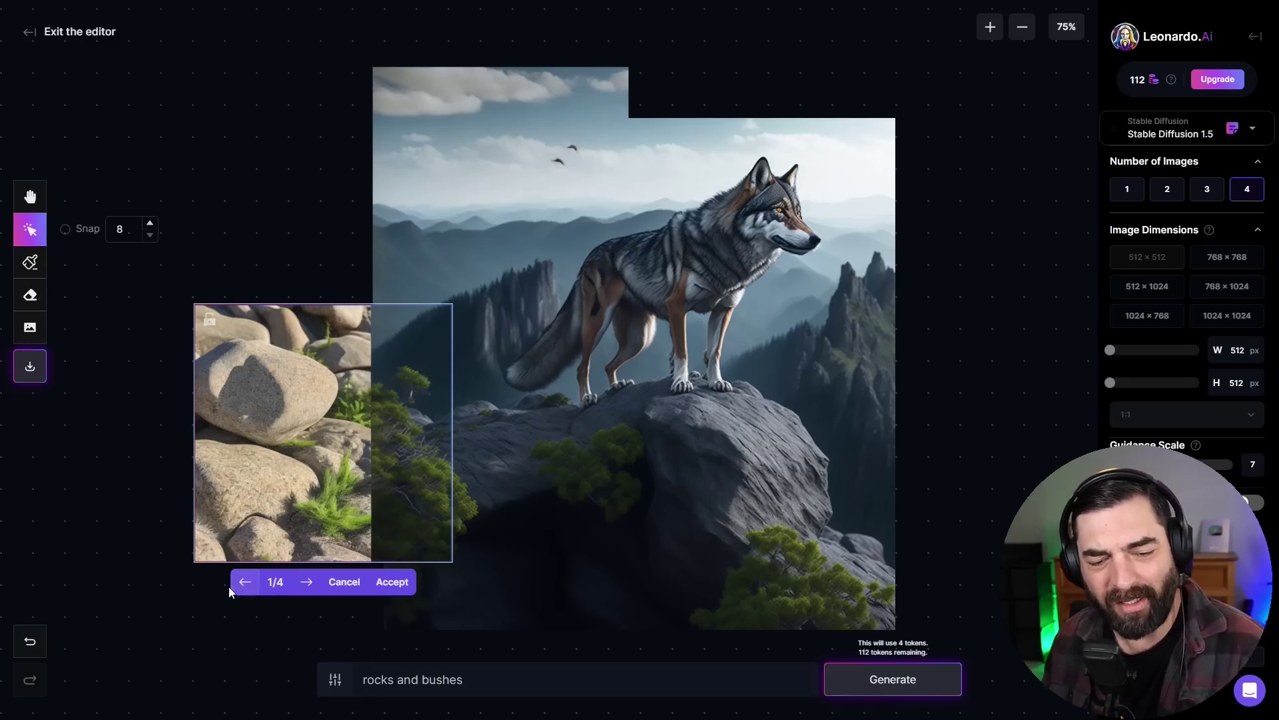
# Compare the four outpaint variants and accept the third rocks-and-bushes result.
pyautogui.click(307, 582)
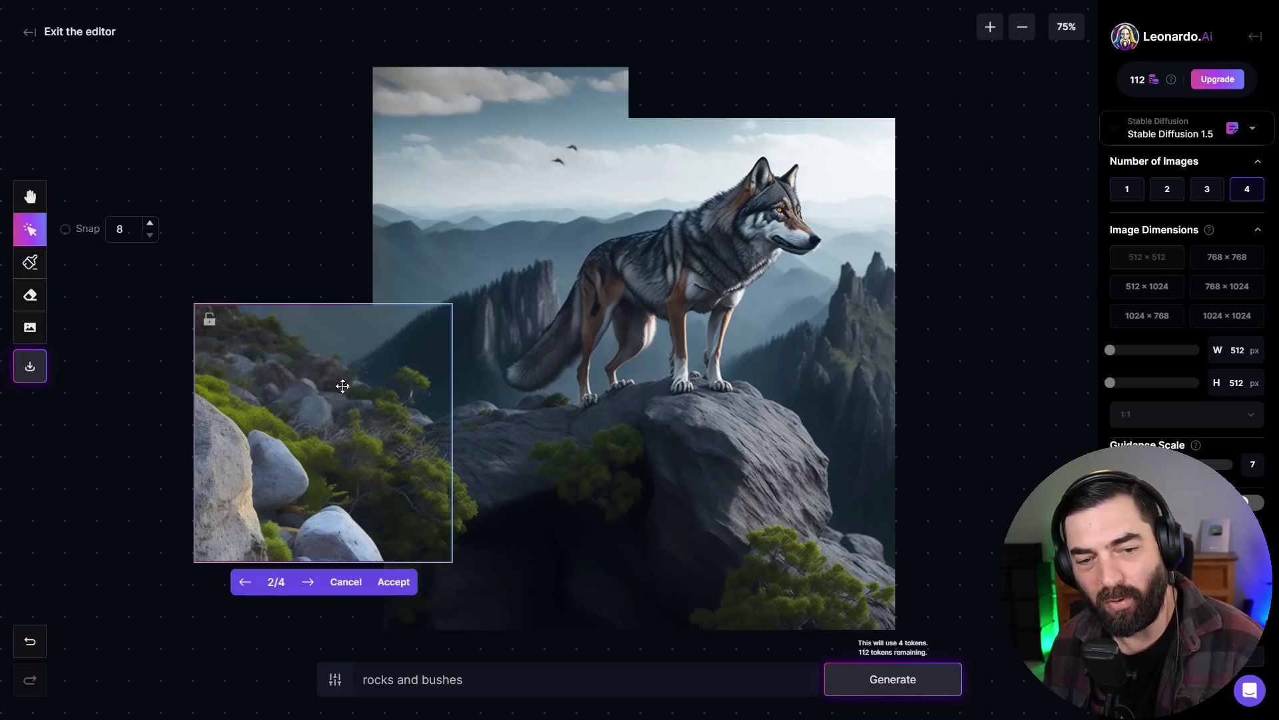
pyautogui.click(307, 583)
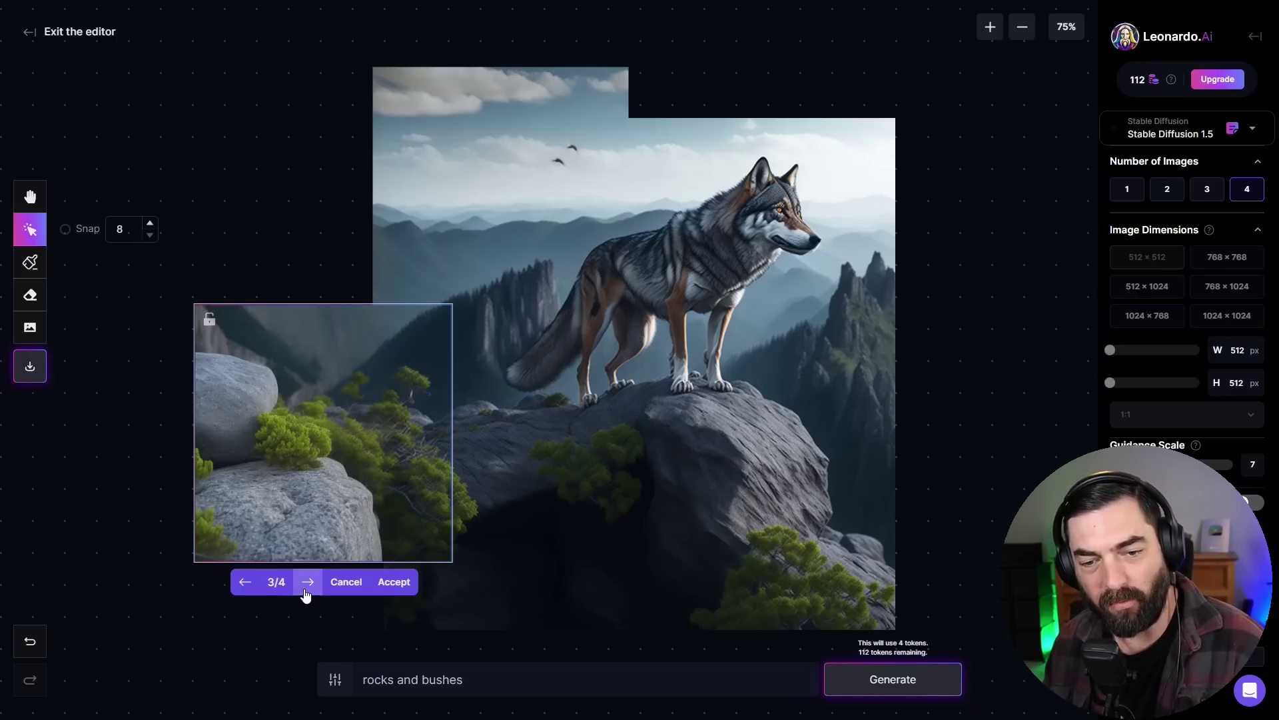
pyautogui.click(307, 583)
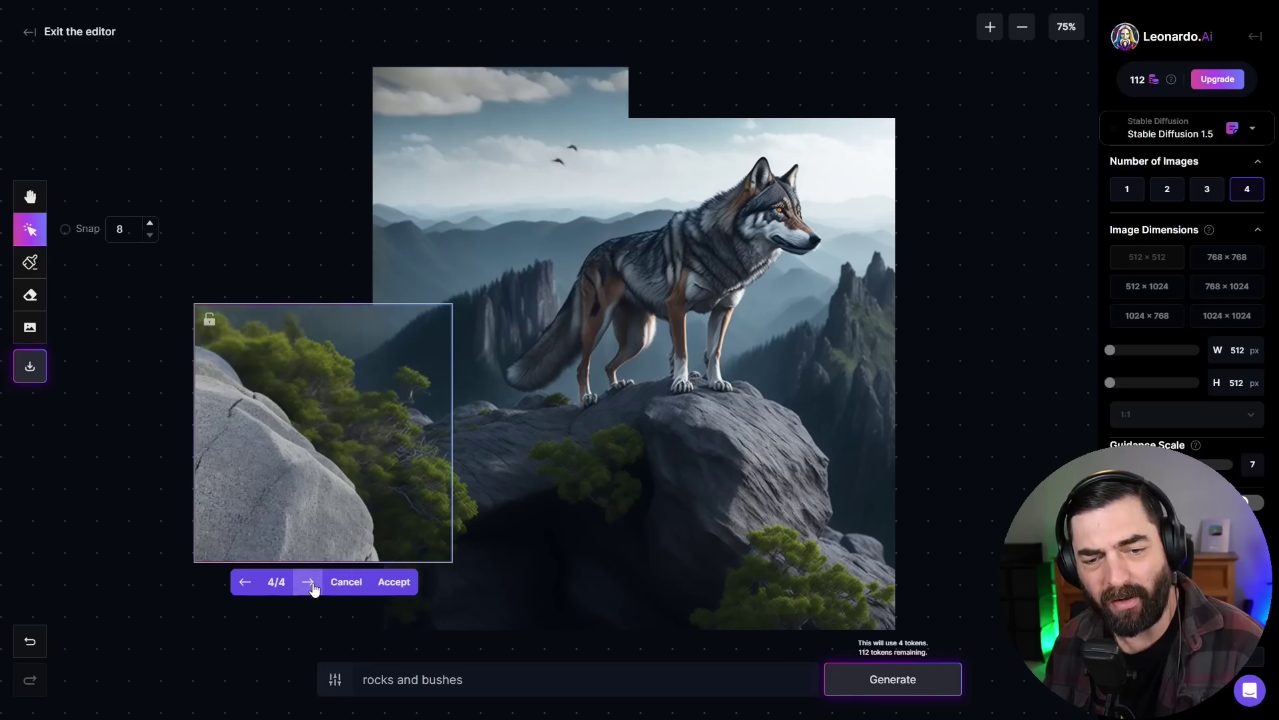
pyautogui.click(244, 581)
pyautogui.click(245, 581)
pyautogui.click(244, 581)
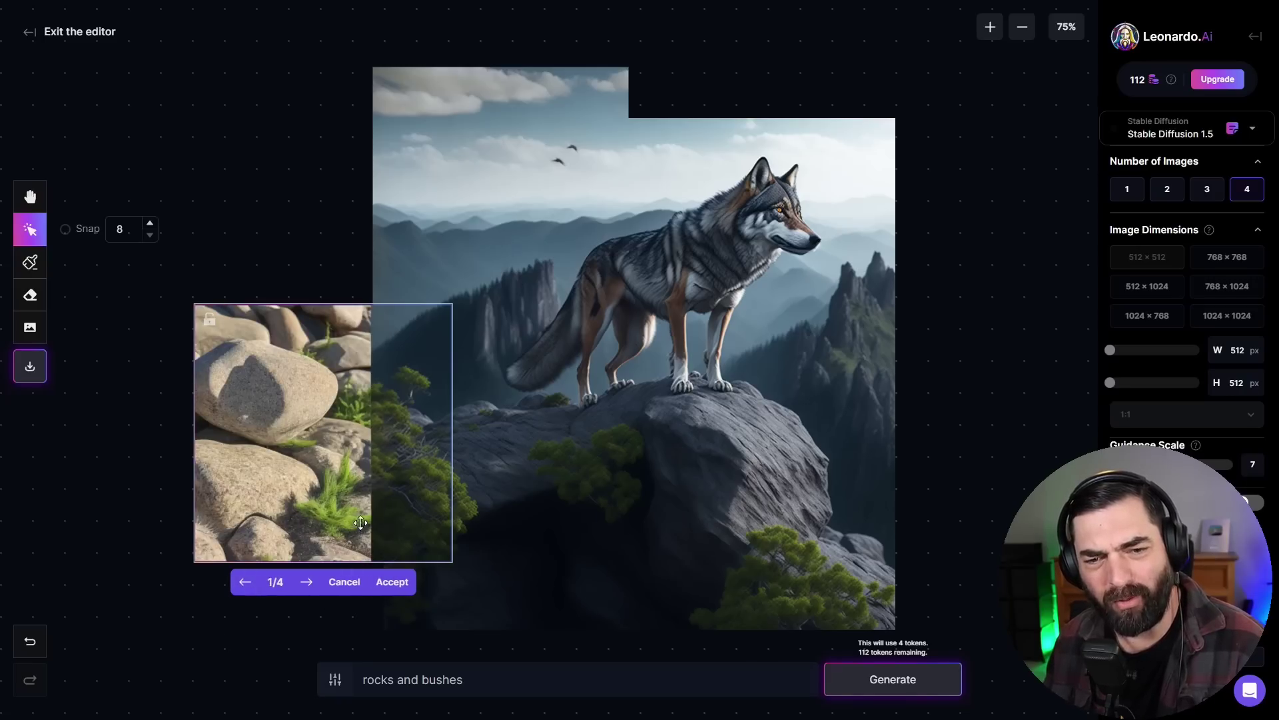
pyautogui.click(307, 581)
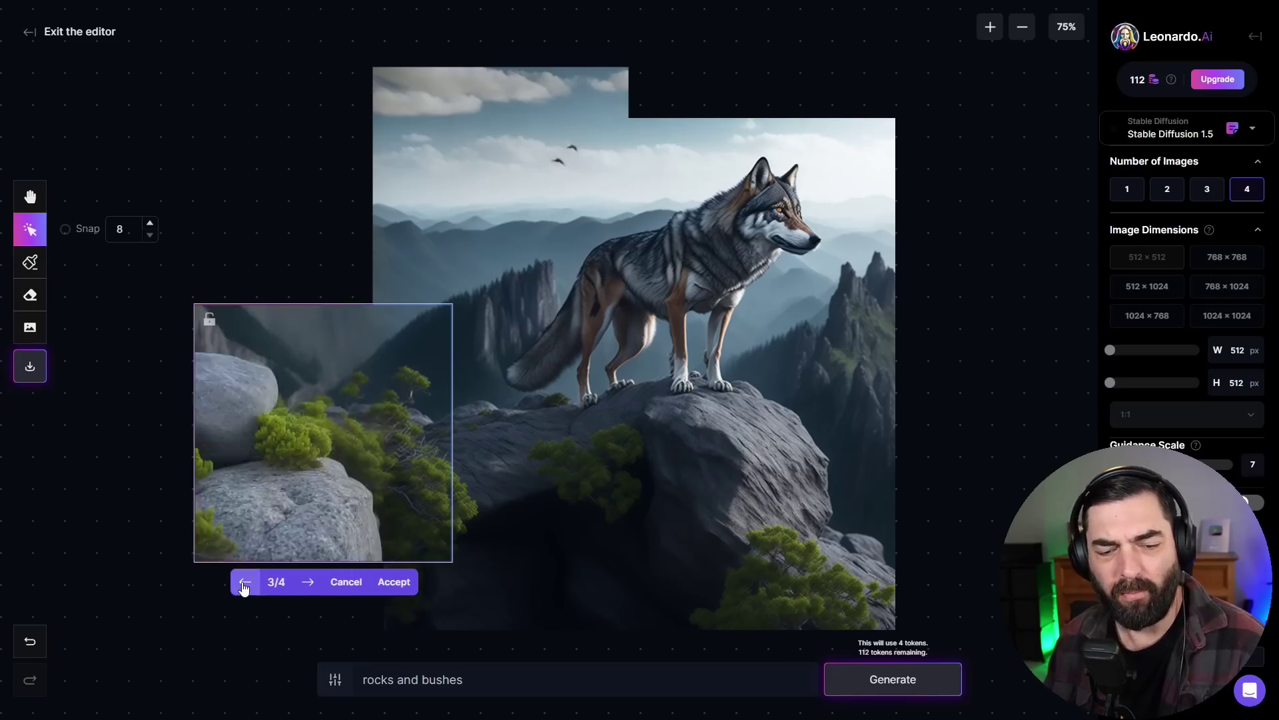
pyautogui.click(307, 582)
pyautogui.click(307, 582)
pyautogui.click(244, 582)
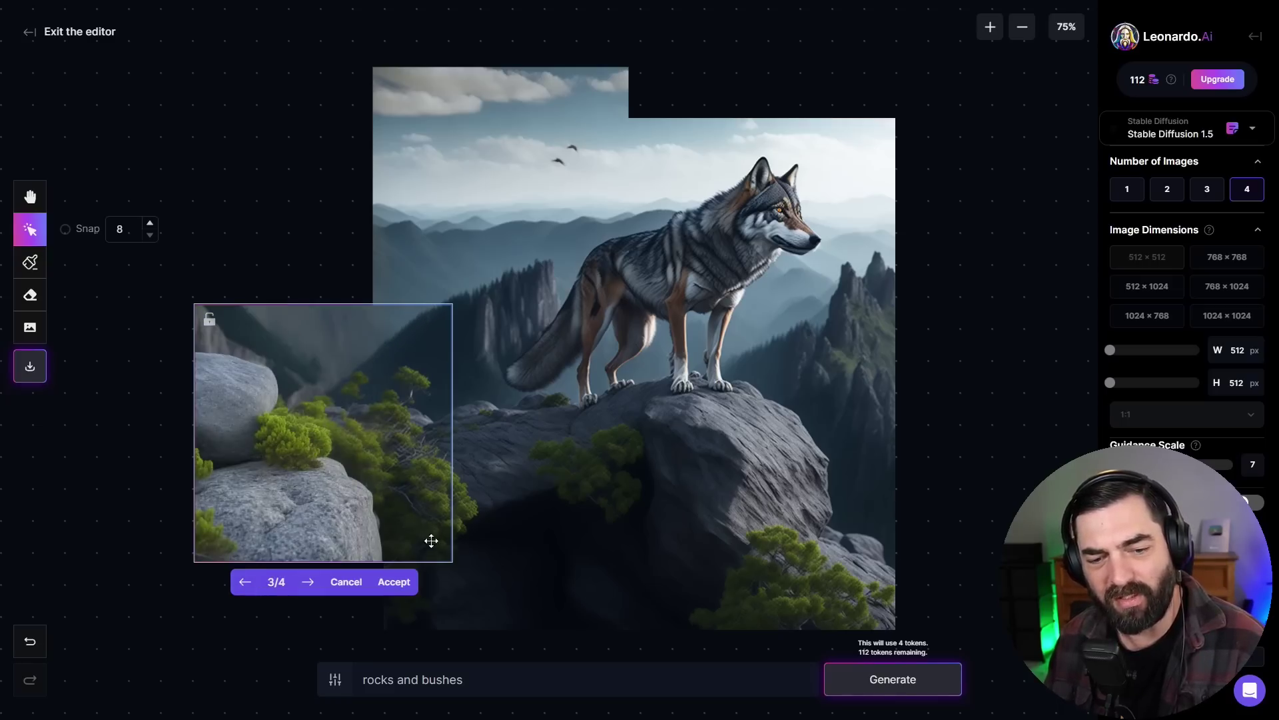
pyautogui.click(393, 581)
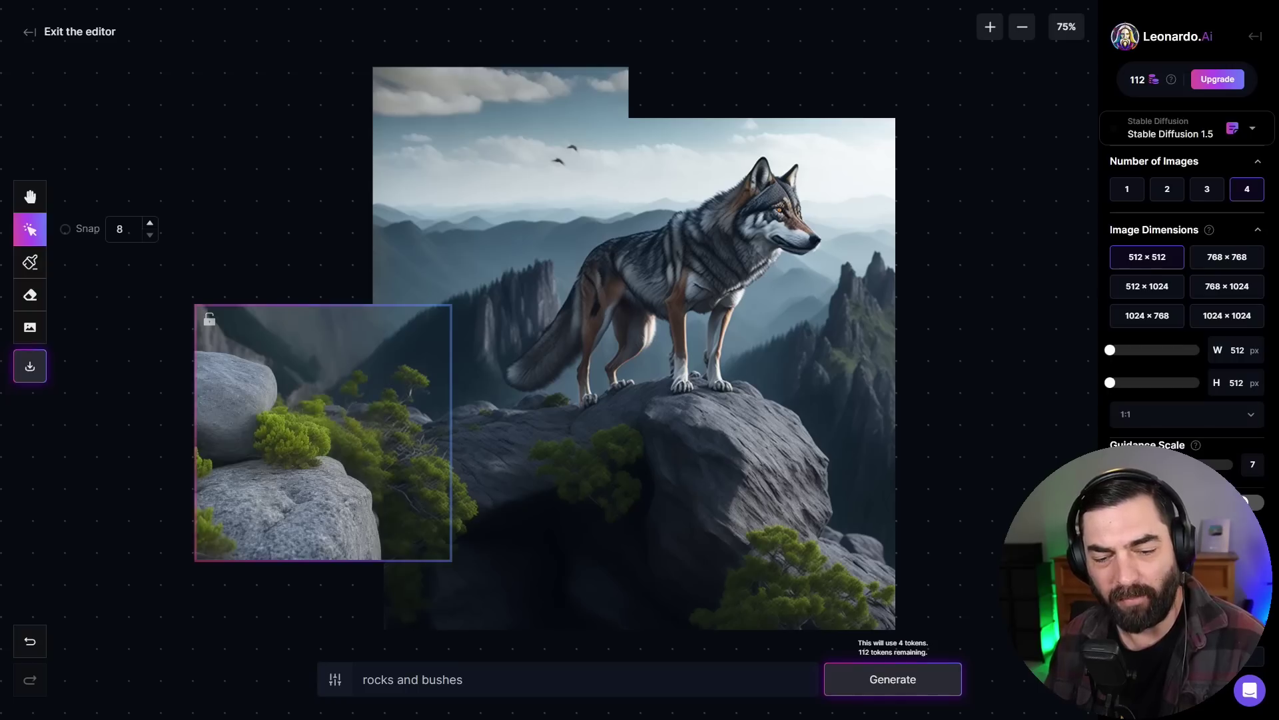
# Generate more rocks and bushes in a frame over the empty lower-left corner.
pyautogui.moveTo(323, 461); pyautogui.dragTo(597, 489)
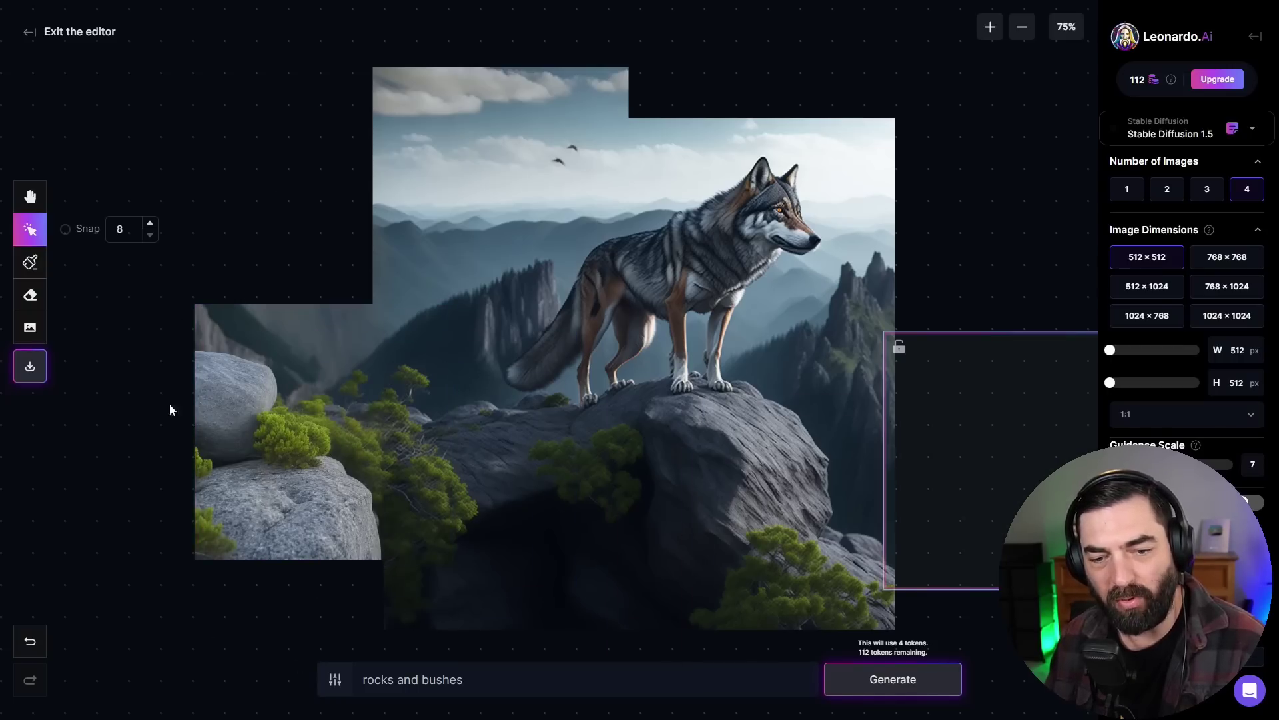
pyautogui.moveTo(942, 485); pyautogui.dragTo(396, 192)
pyautogui.scroll(-2, 396, 192)
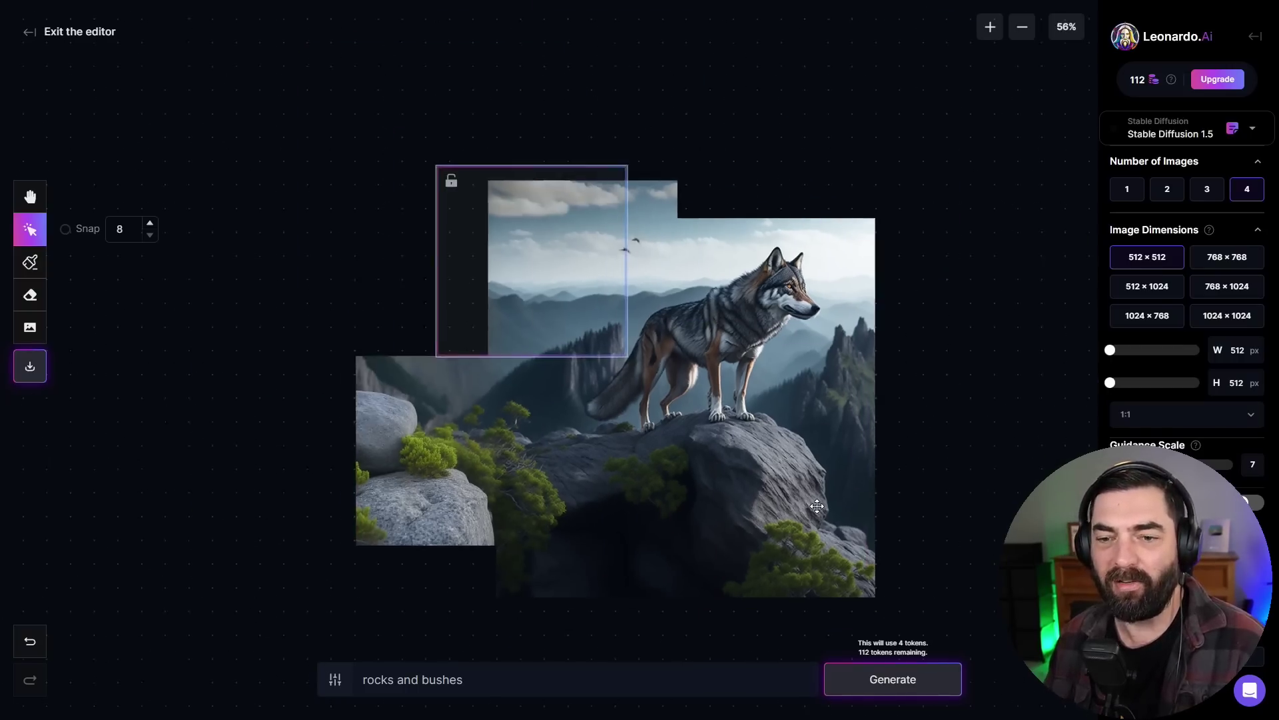
pyautogui.moveTo(595, 294); pyautogui.dragTo(520, 562)
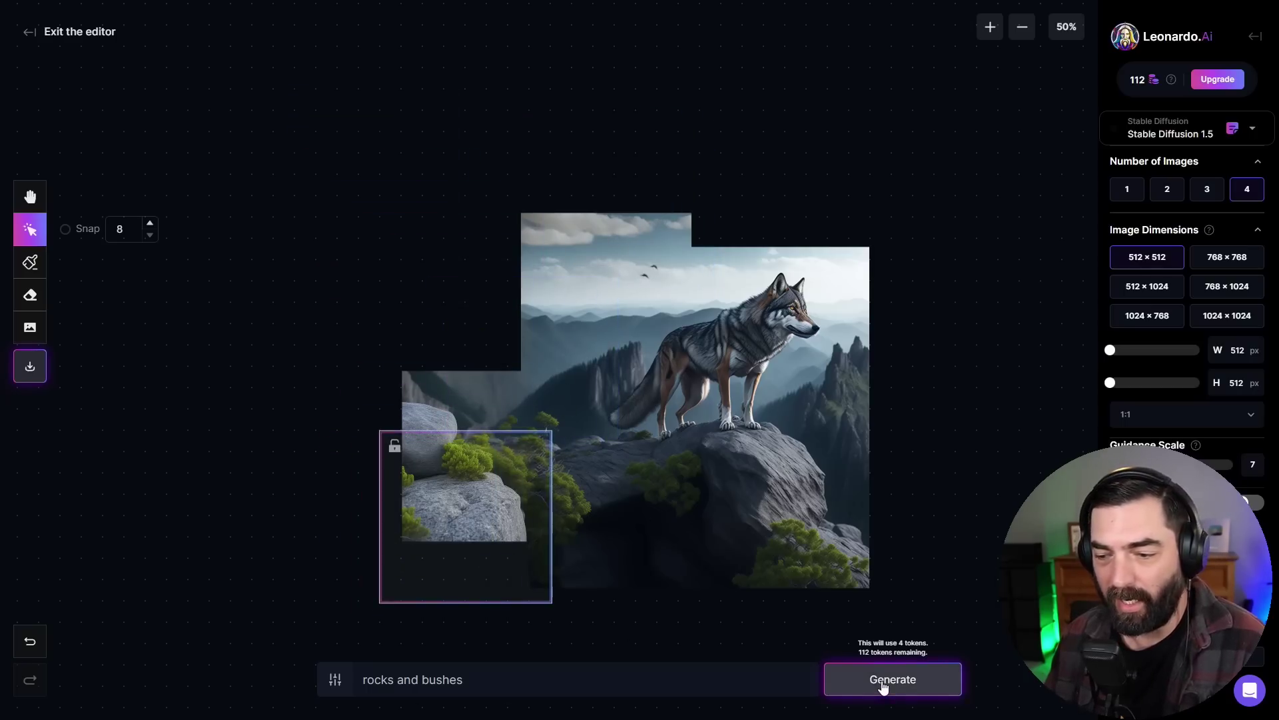
pyautogui.click(849, 686)
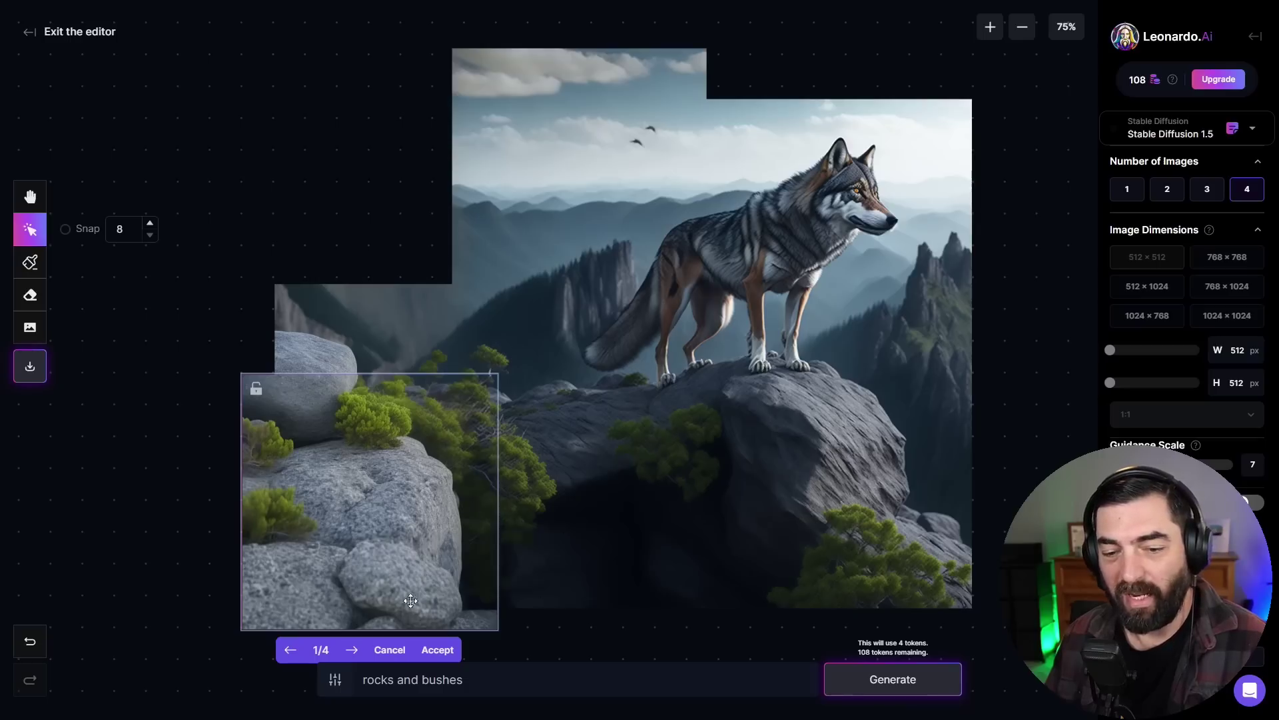
# Keep the second rock result, zoom out over the scene, and exit the editor unsaved.
pyautogui.click(352, 653)
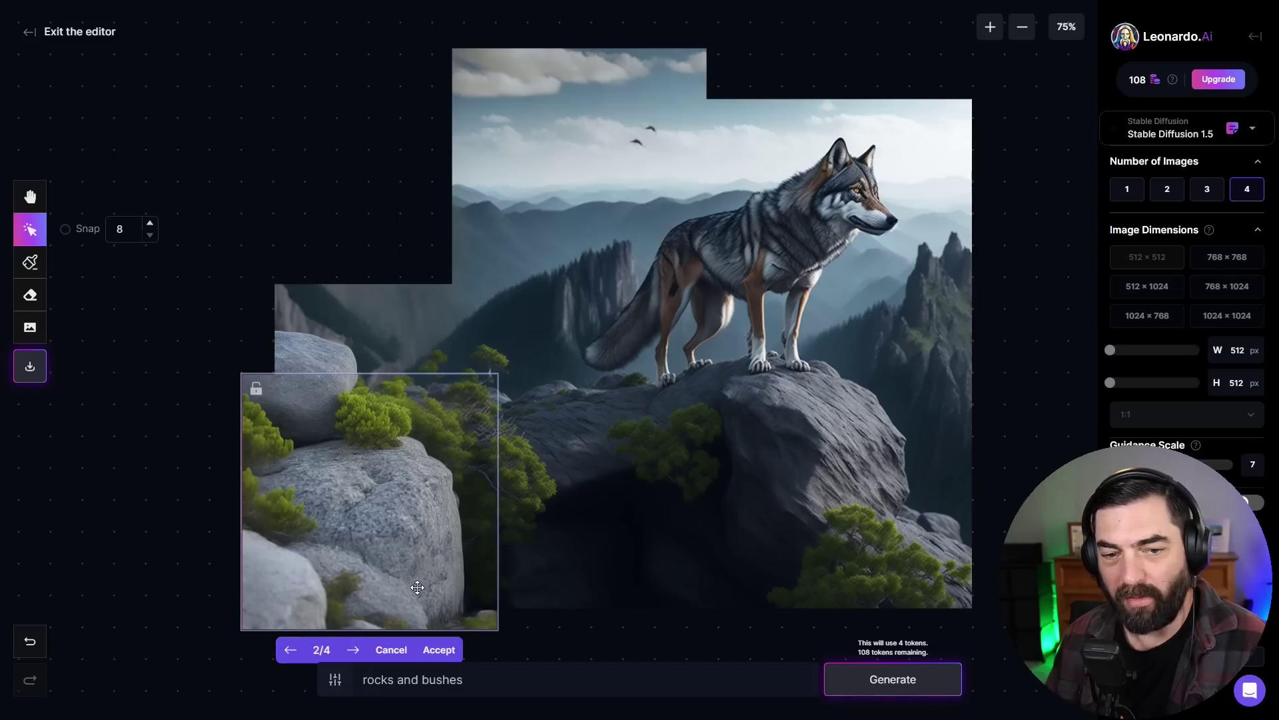
pyautogui.moveTo(418, 586); pyautogui.dragTo(1140, 426)
pyautogui.scroll(-1, 794, 522)
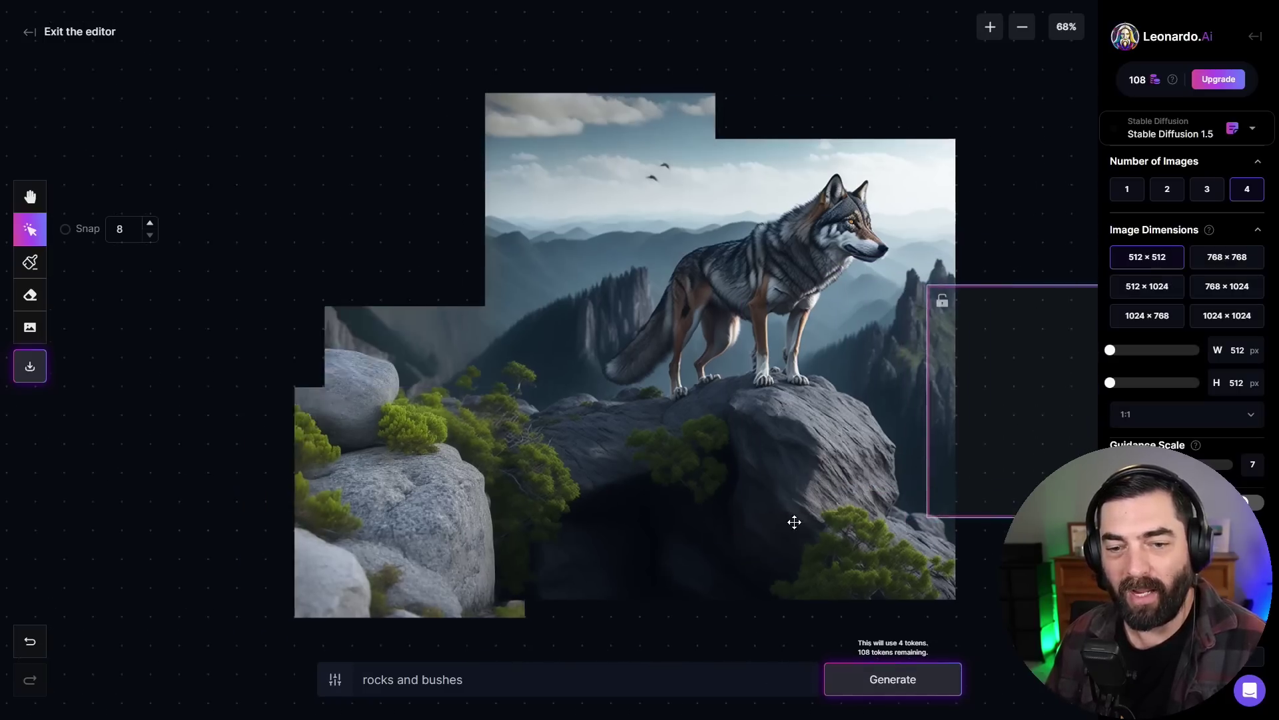
pyautogui.scroll(-1, 794, 522)
pyautogui.press('h')
pyautogui.moveTo(794, 522); pyautogui.dragTo(576, 461)
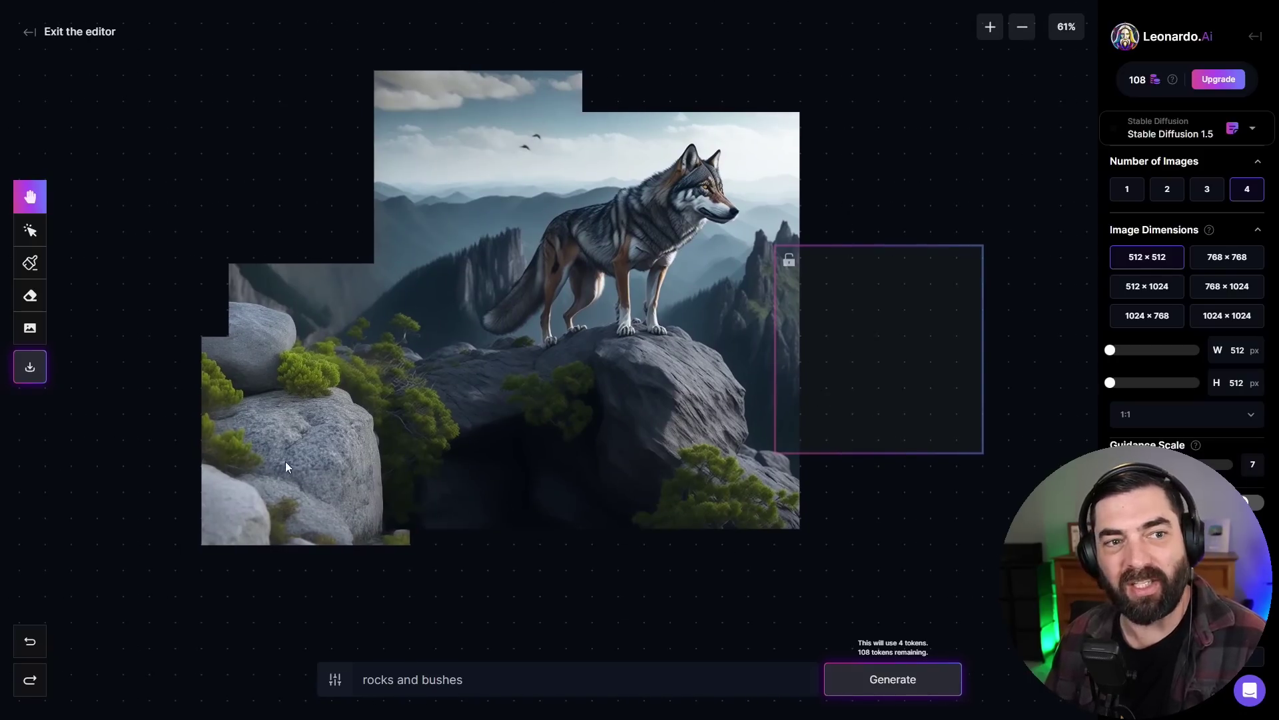
pyautogui.click(29, 32)
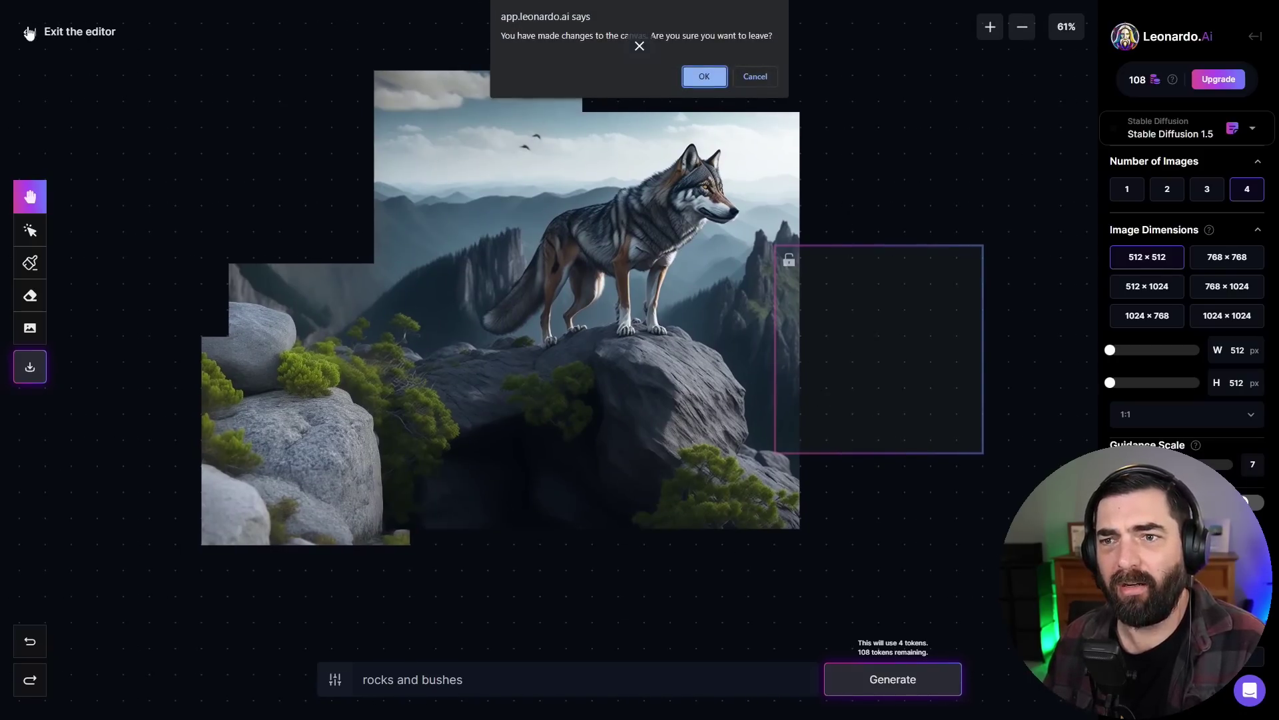
pyautogui.press('Return')
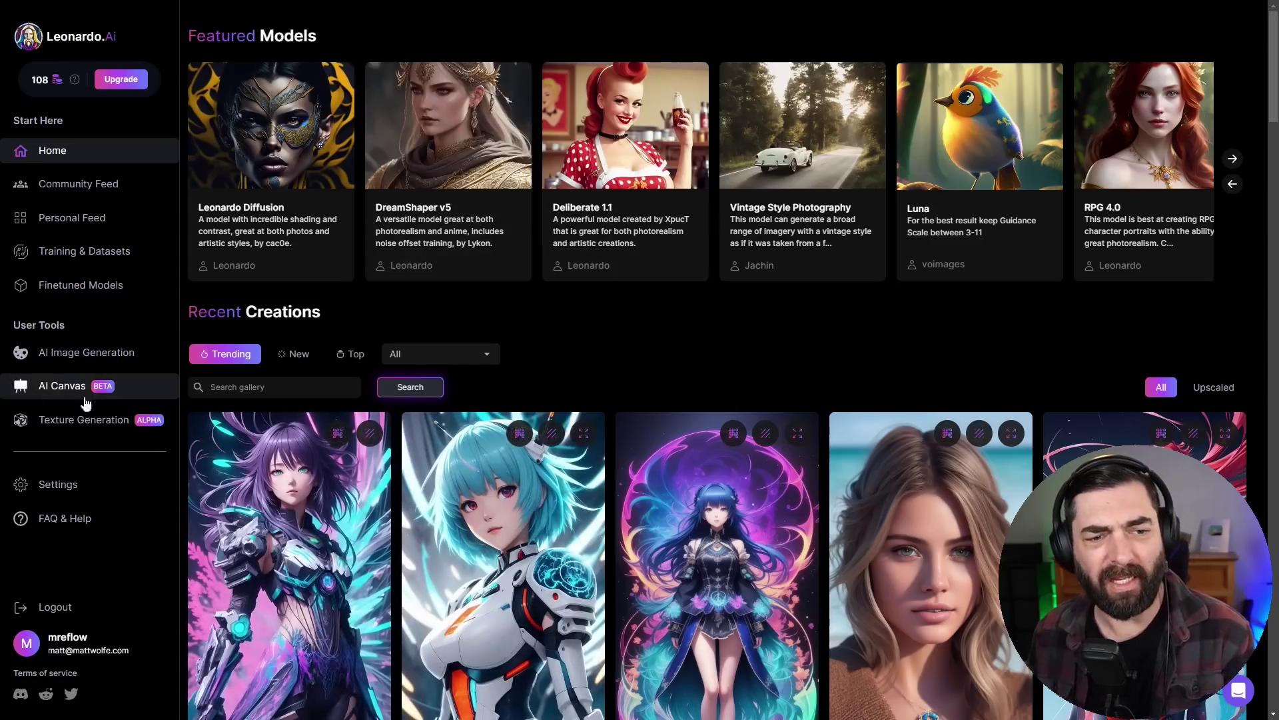
# Start an AI Image Generation with the Stable Diffusion 1.5 model.
pyautogui.click(91, 356)
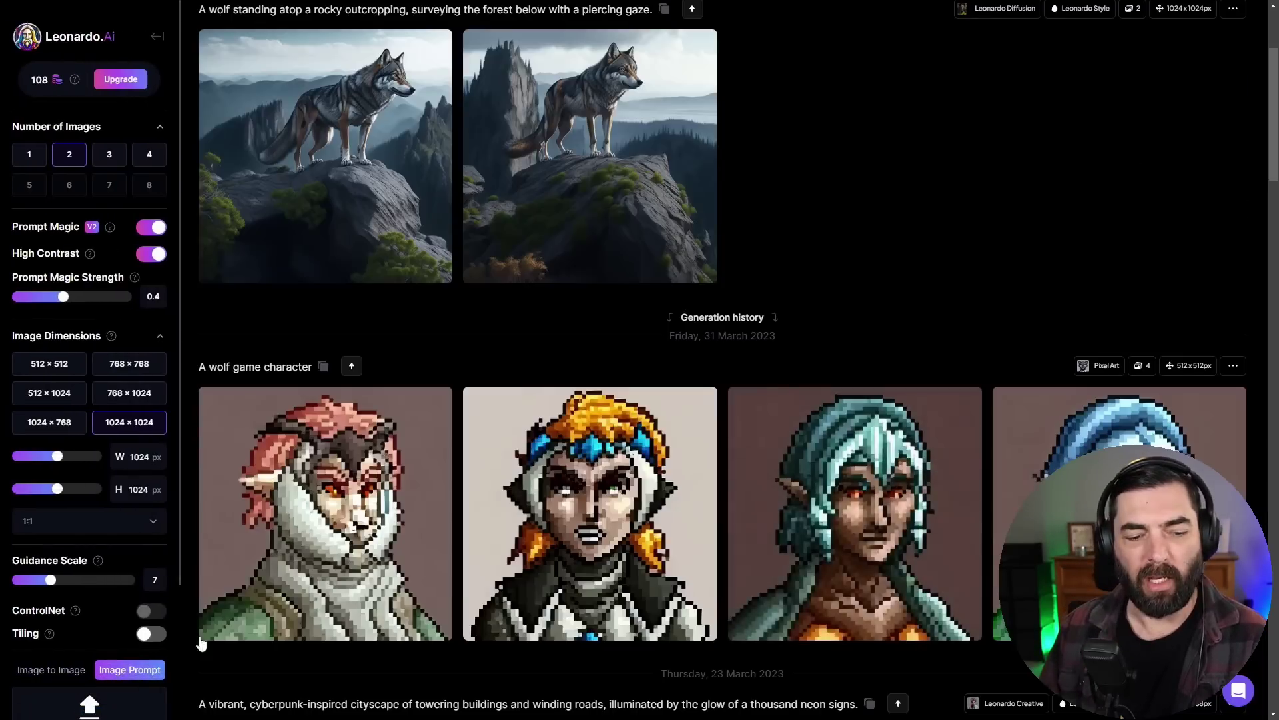
pyautogui.scroll(3, 719, 334)
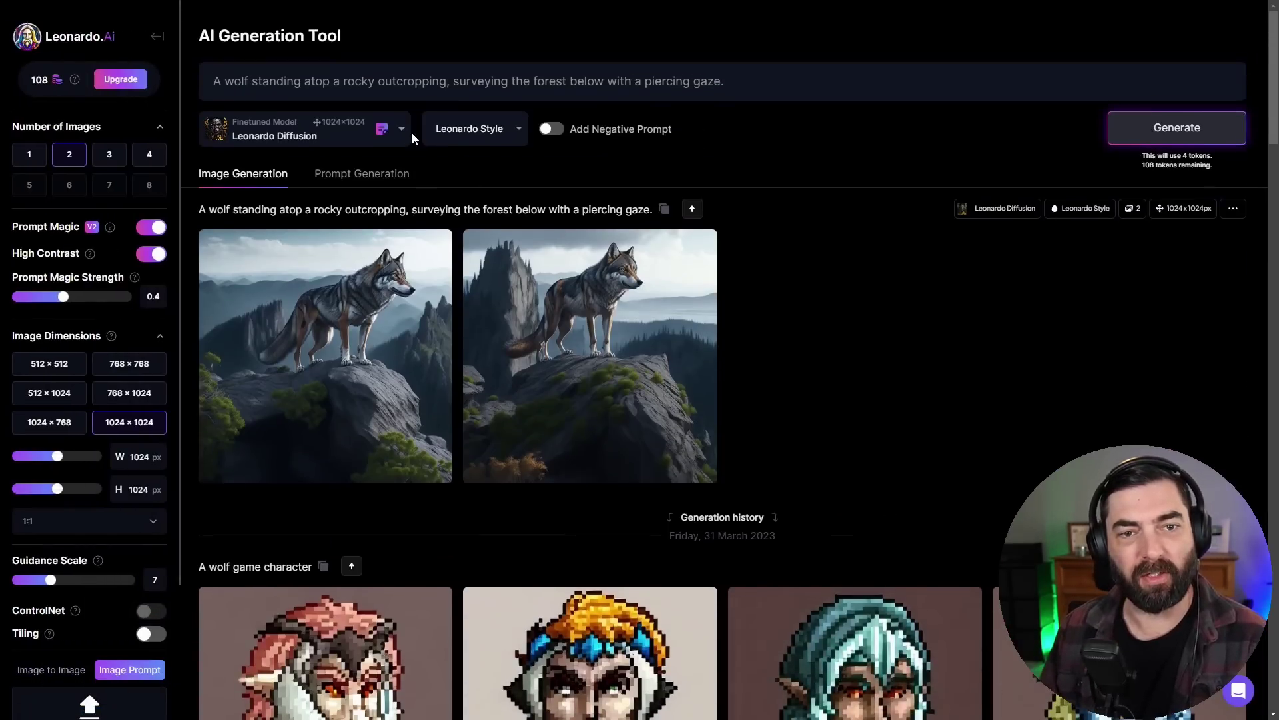
pyautogui.click(378, 133)
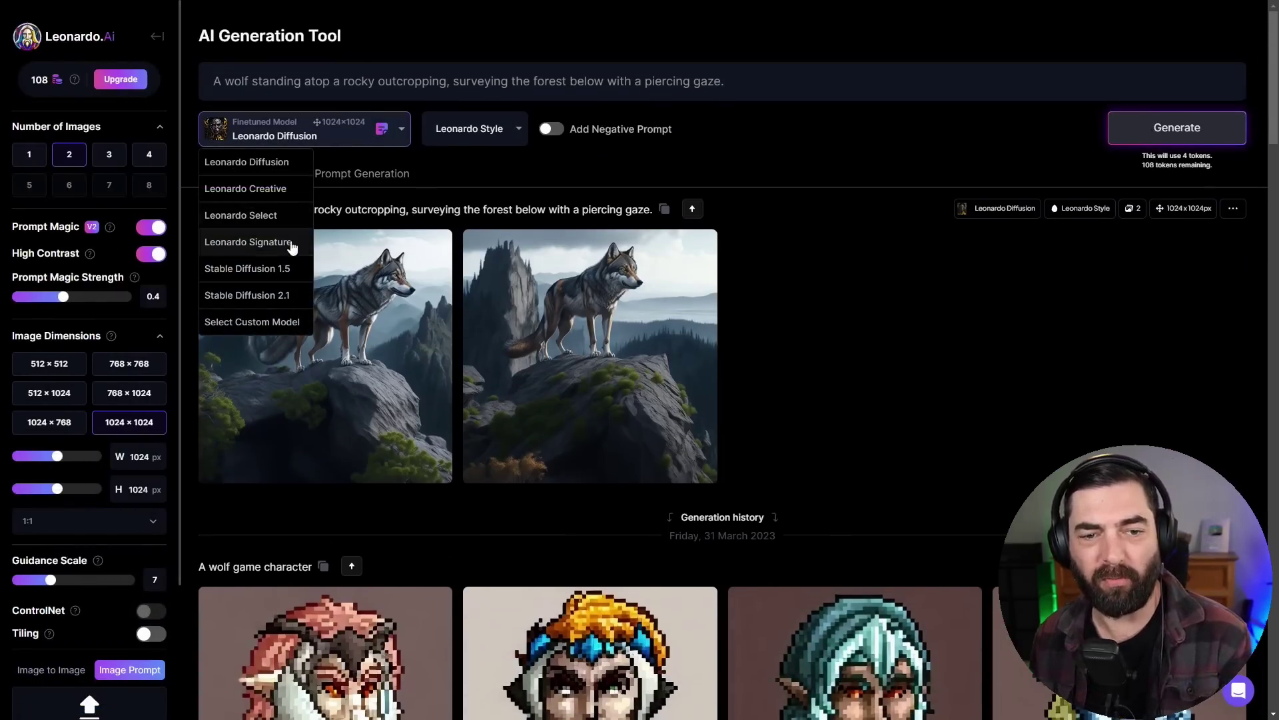
pyautogui.click(248, 268)
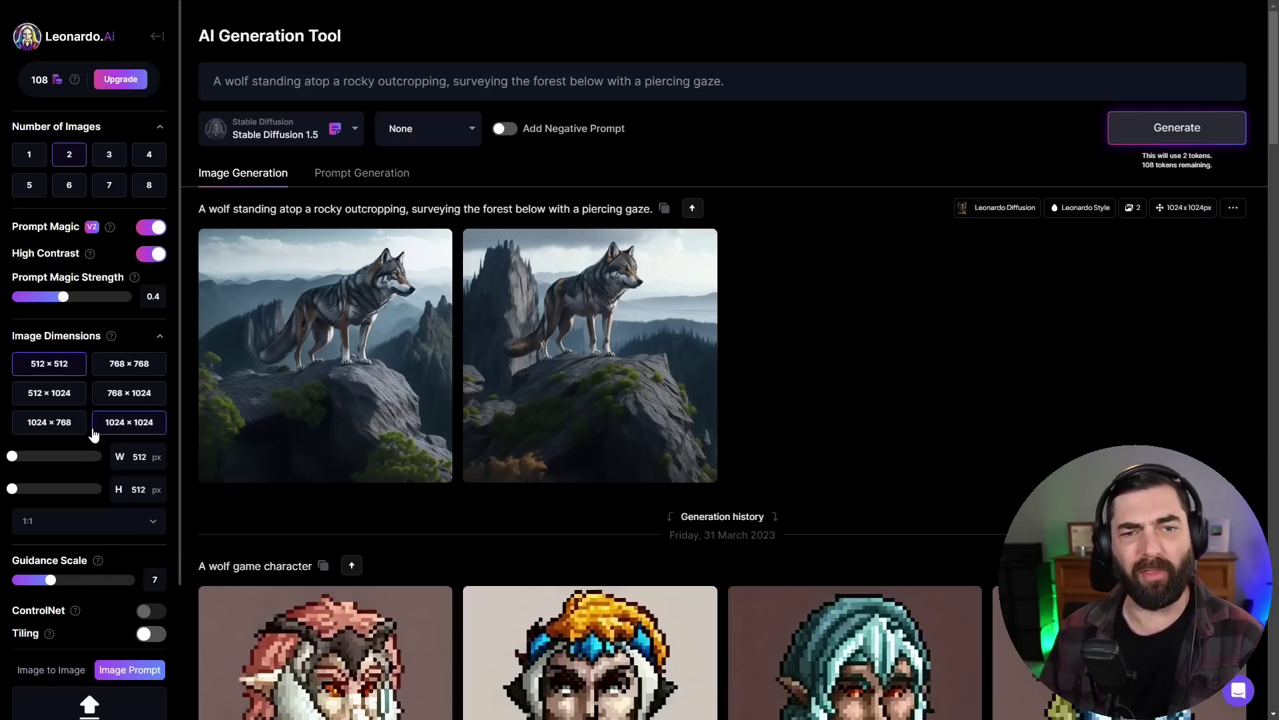
pyautogui.scroll(-3, 153, 607)
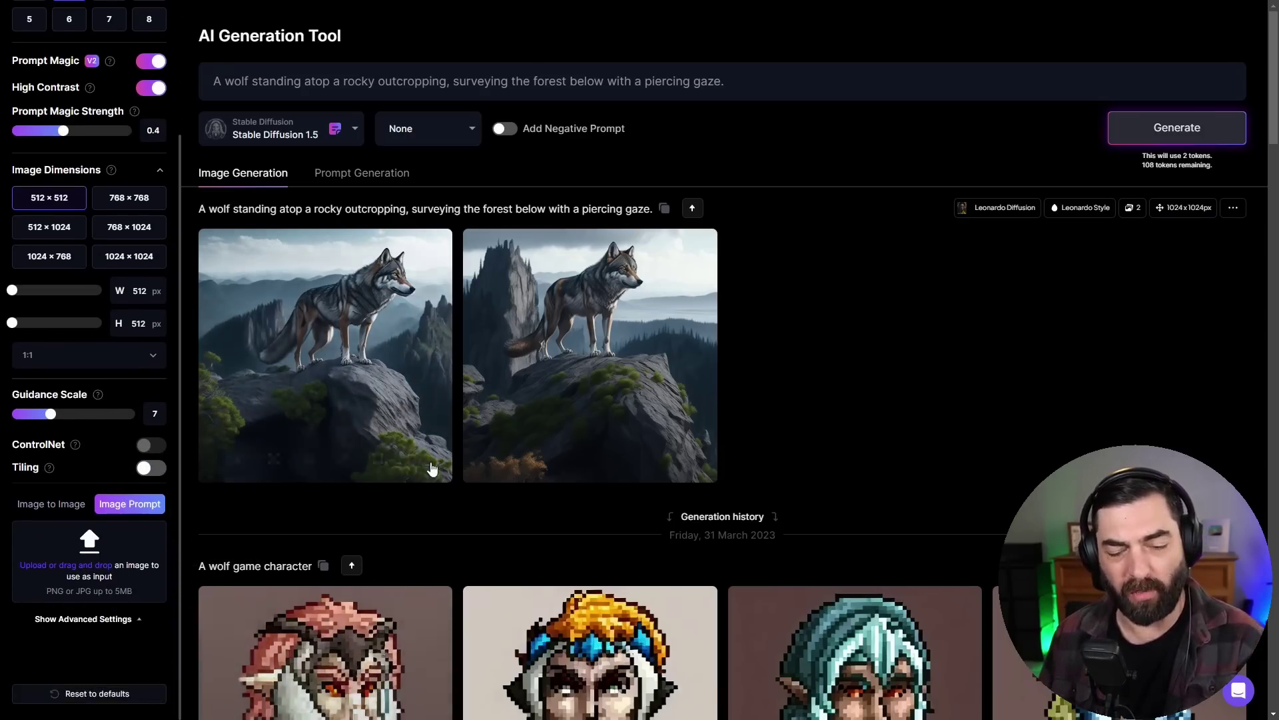
# Use the green-screen photo as image input and enable ControlNet with Depth to Image.
pyautogui.hotkey('alt', 'Tab')
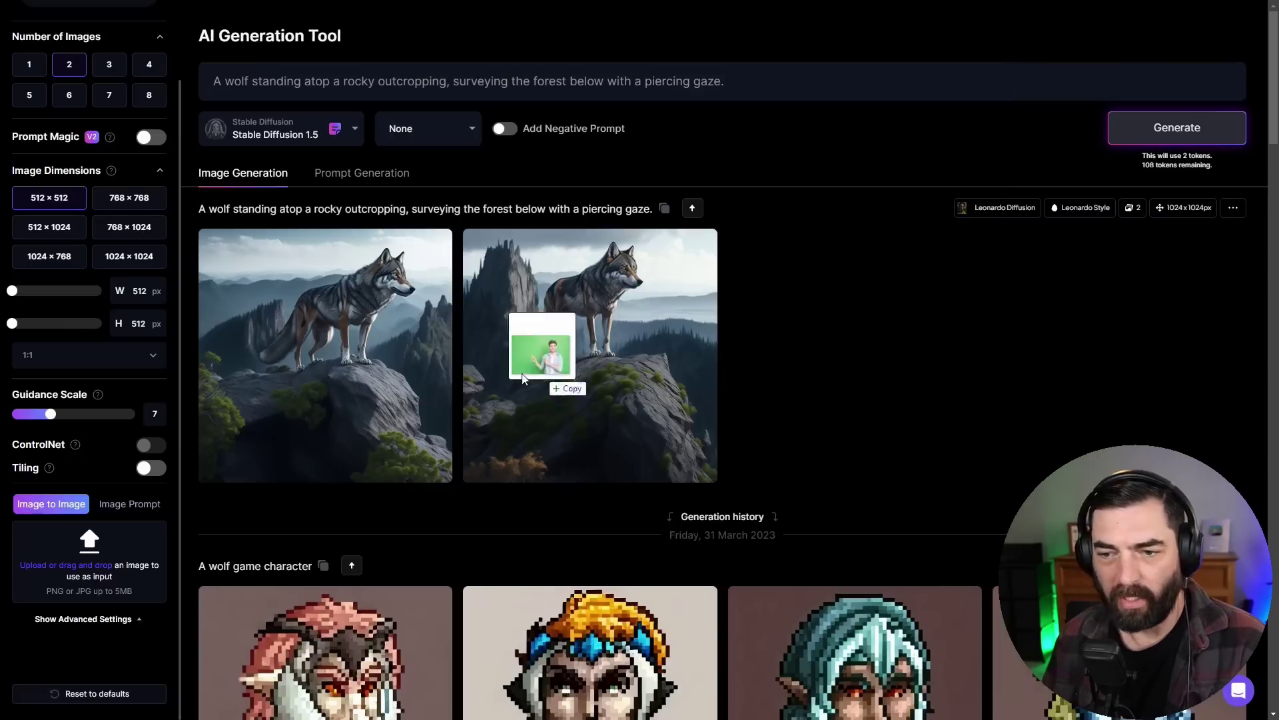
pyautogui.moveTo(554, 377); pyautogui.dragTo(101, 581)
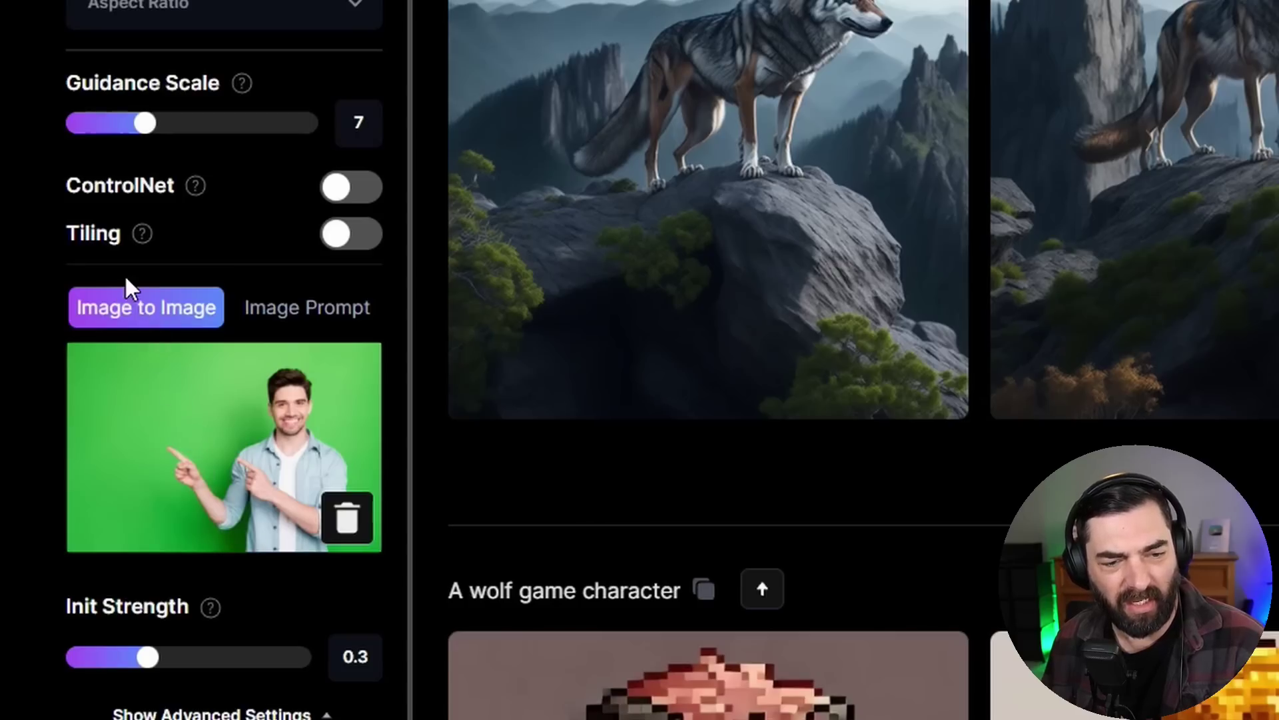
pyautogui.click(350, 192)
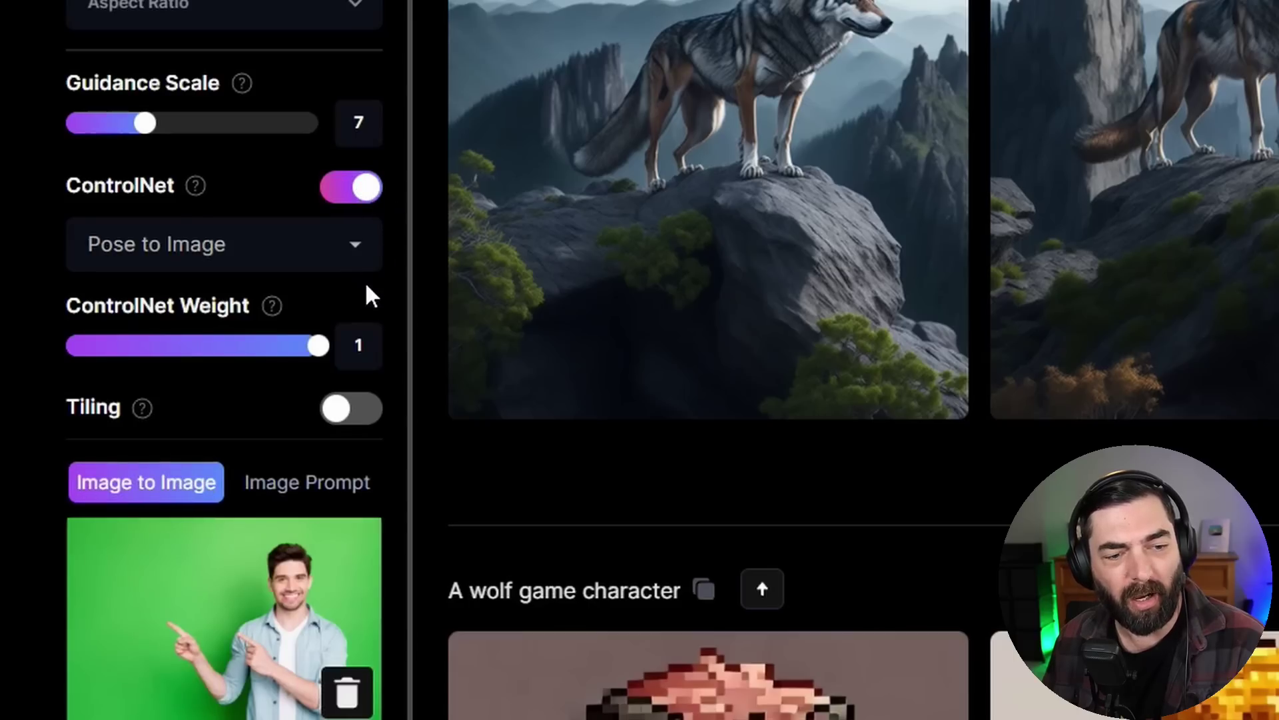
pyautogui.click(357, 246)
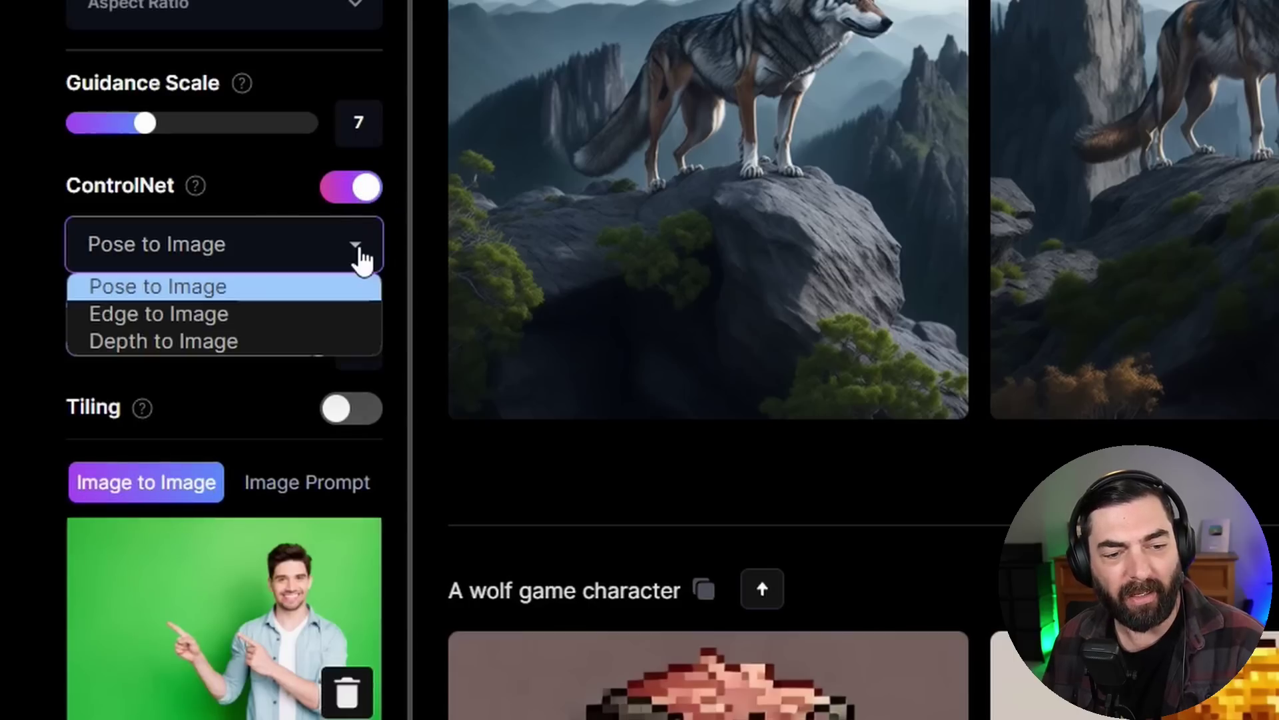
pyautogui.click(321, 341)
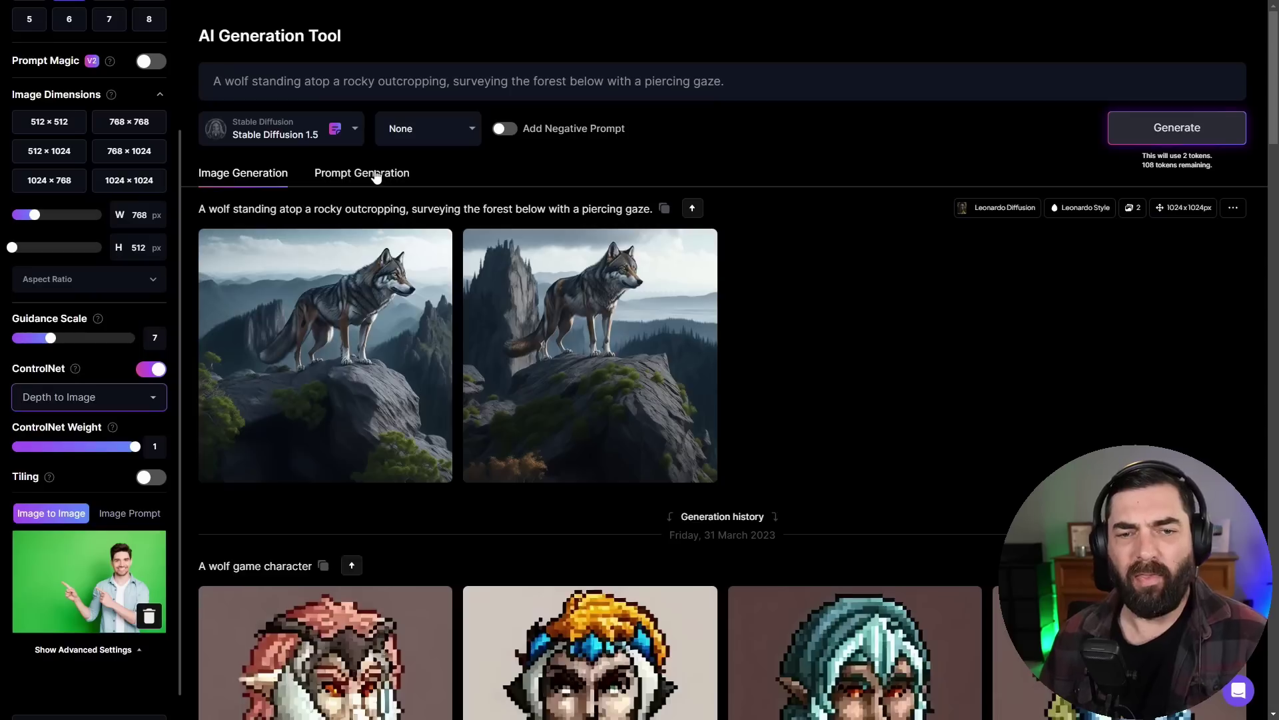
pyautogui.click(362, 172)
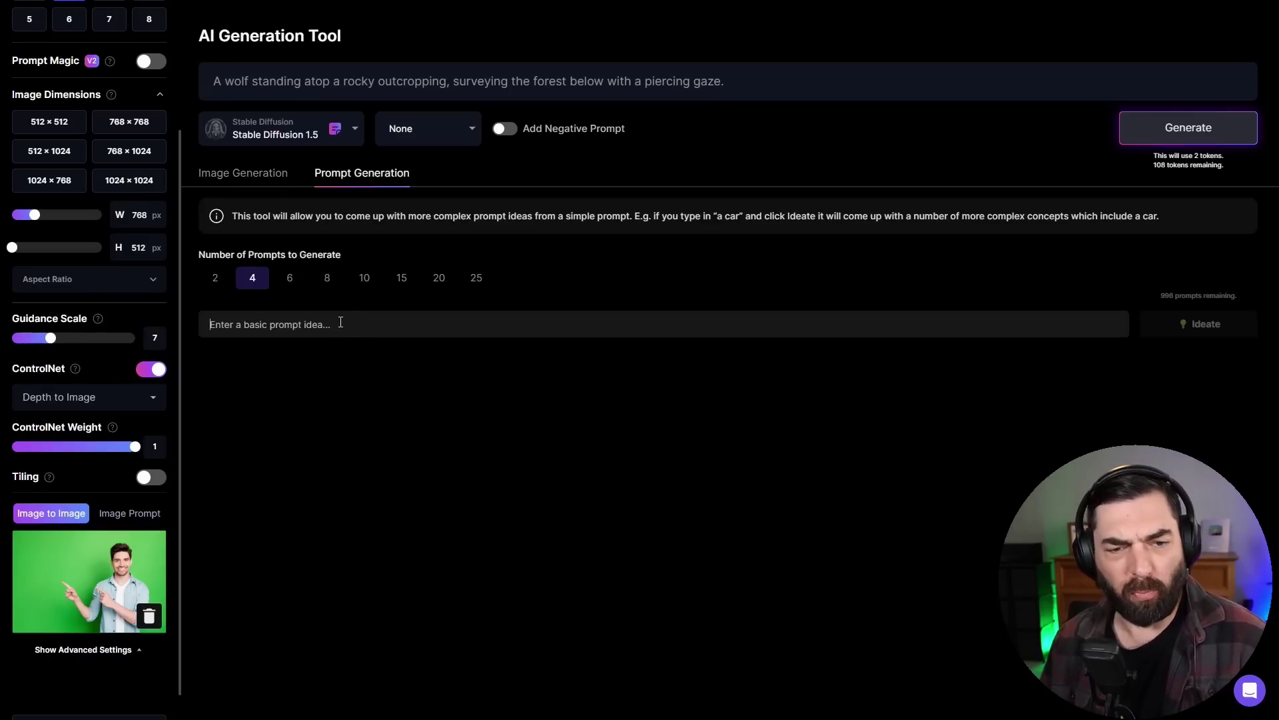
# Generate prompt ideas from 'A man pointing and smiling' and copy the third idea.
pyautogui.write('A man pointing')
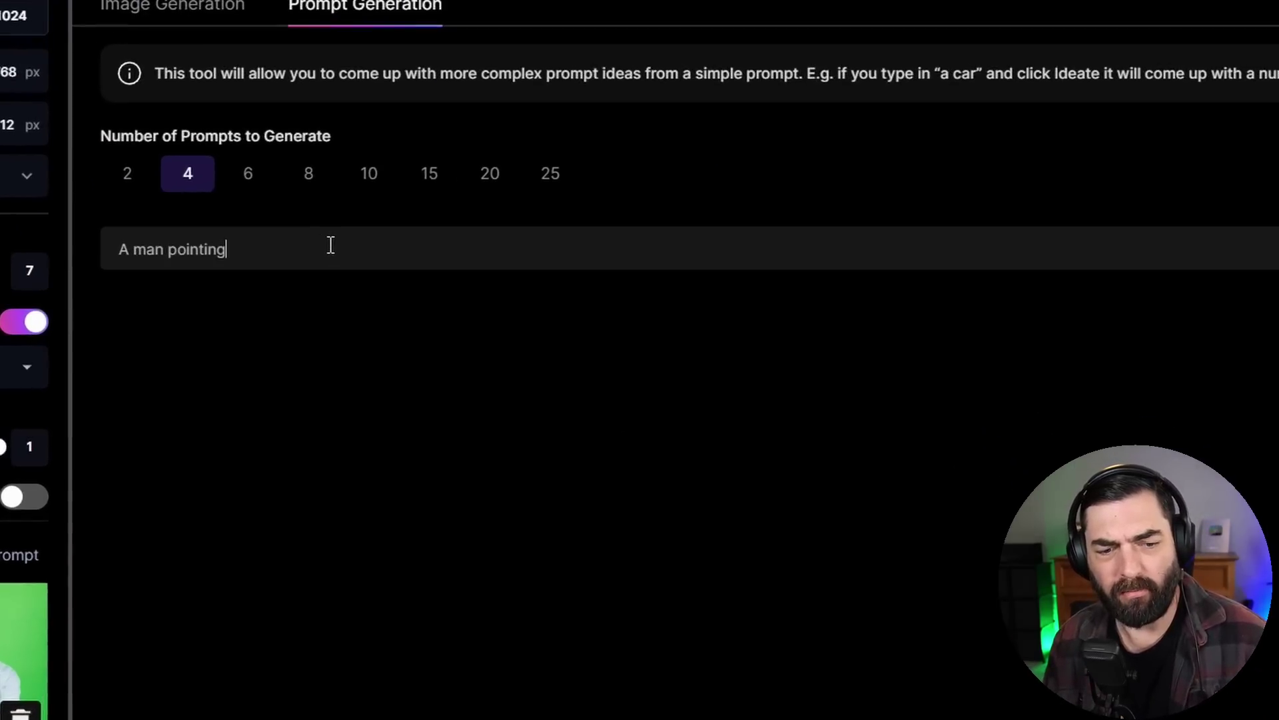
pyautogui.write(' and smiling')
pyautogui.press('Return')
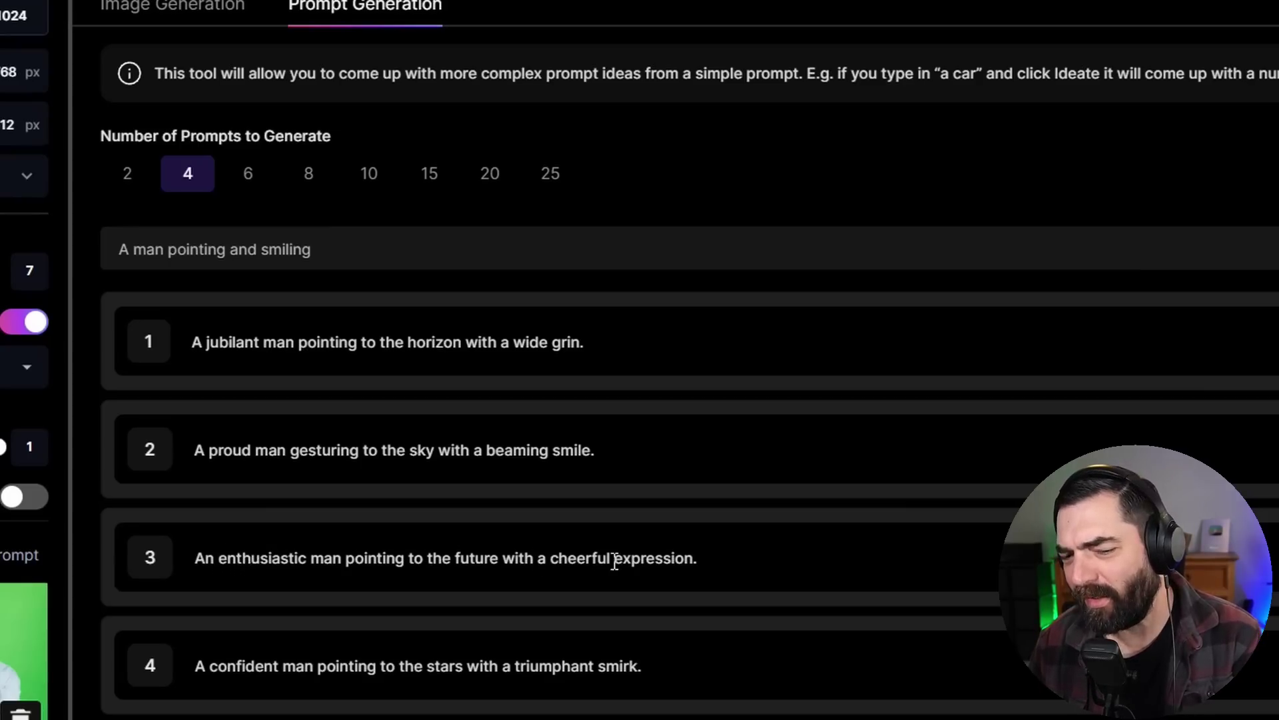
pyautogui.moveTo(754, 564); pyautogui.dragTo(178, 573)
pyautogui.hotkey('ctrl', 'c')
pyautogui.rightClick(229, 560)
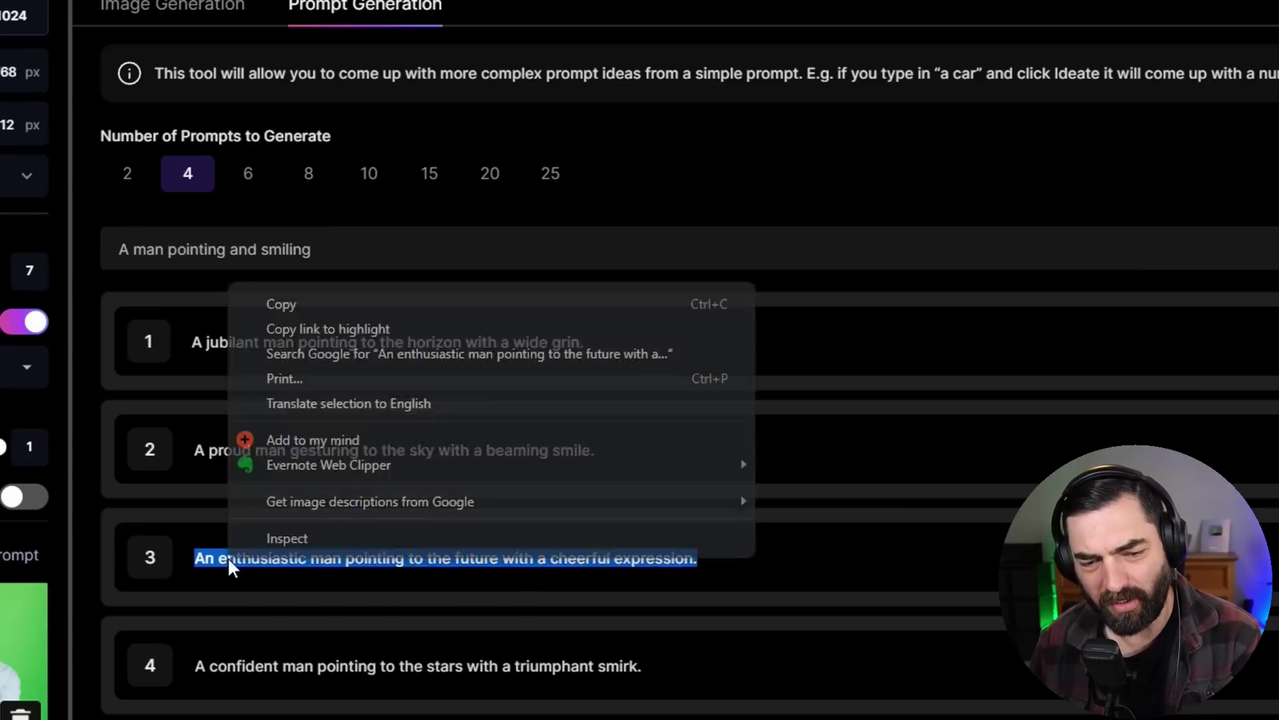
pyautogui.click(280, 300)
# Replace the old wolf prompt with the copied enthusiastic-man prompt.
pyautogui.tripleClick(237, 81)
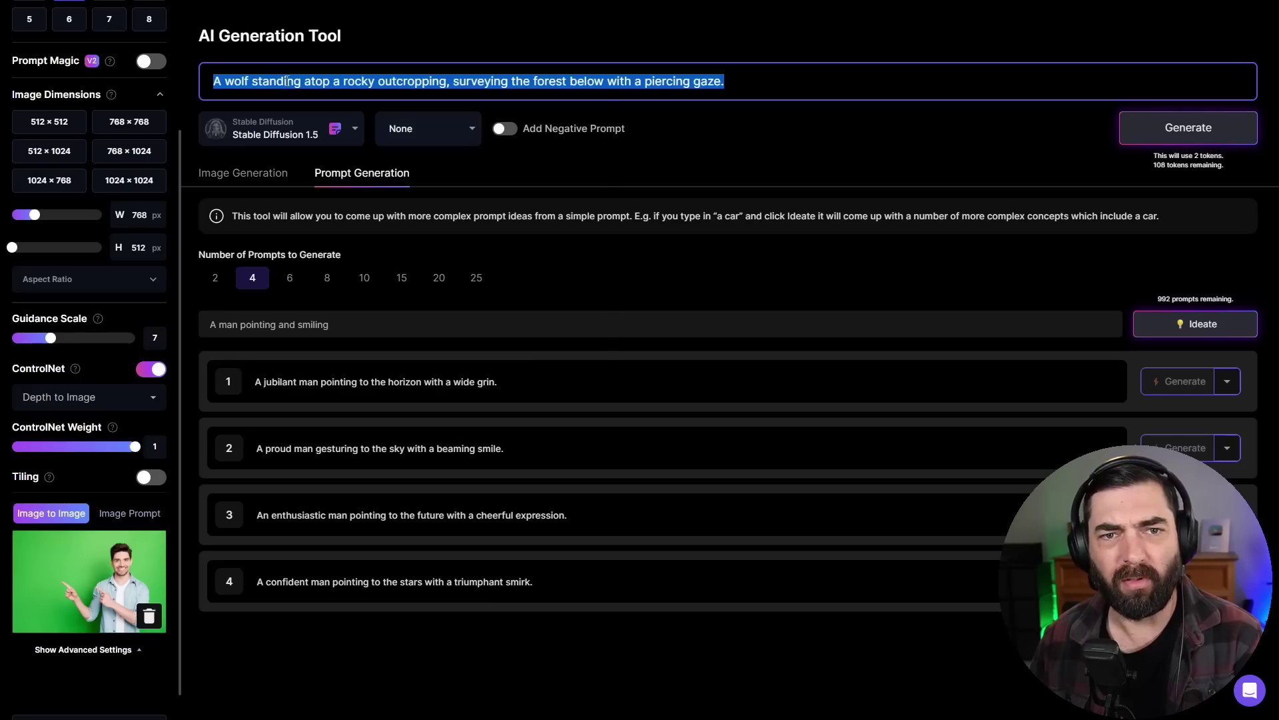
pyautogui.rightClick(287, 81)
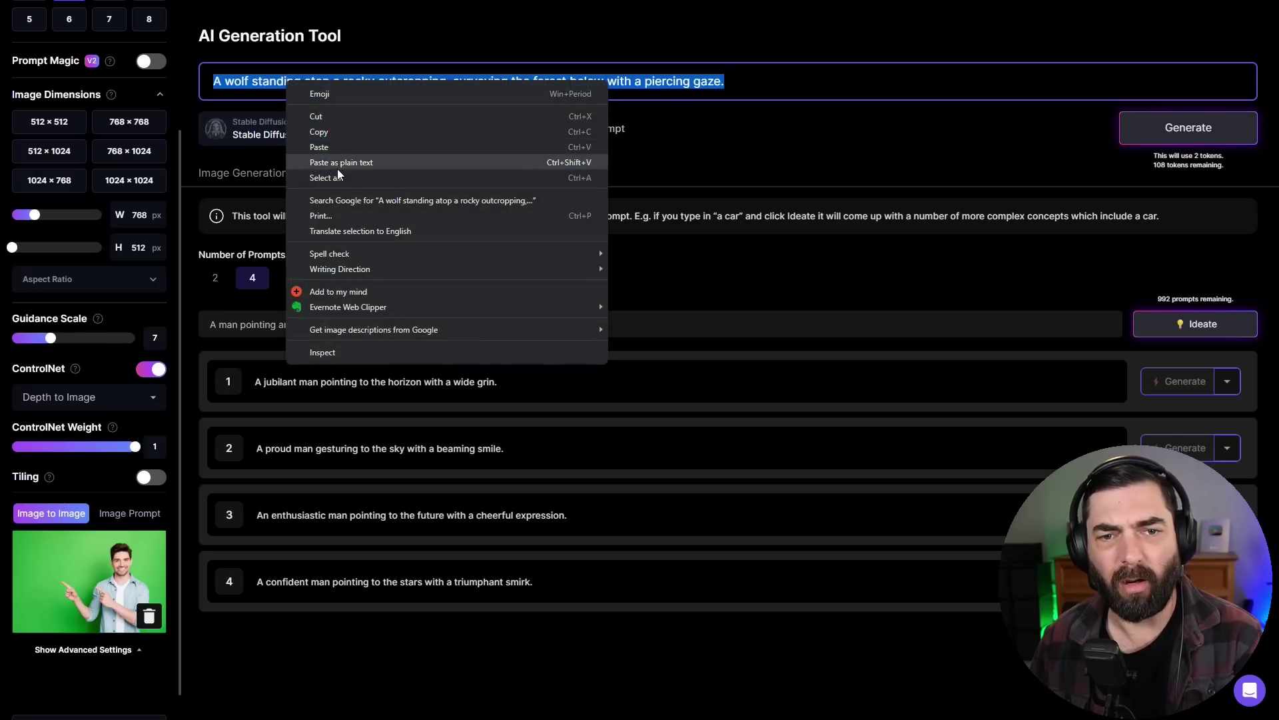
pyautogui.click(338, 146)
pyautogui.click(445, 133)
# Apply Leonardo Style and review the four enthusiastic pointing-man images.
pyautogui.click(451, 163)
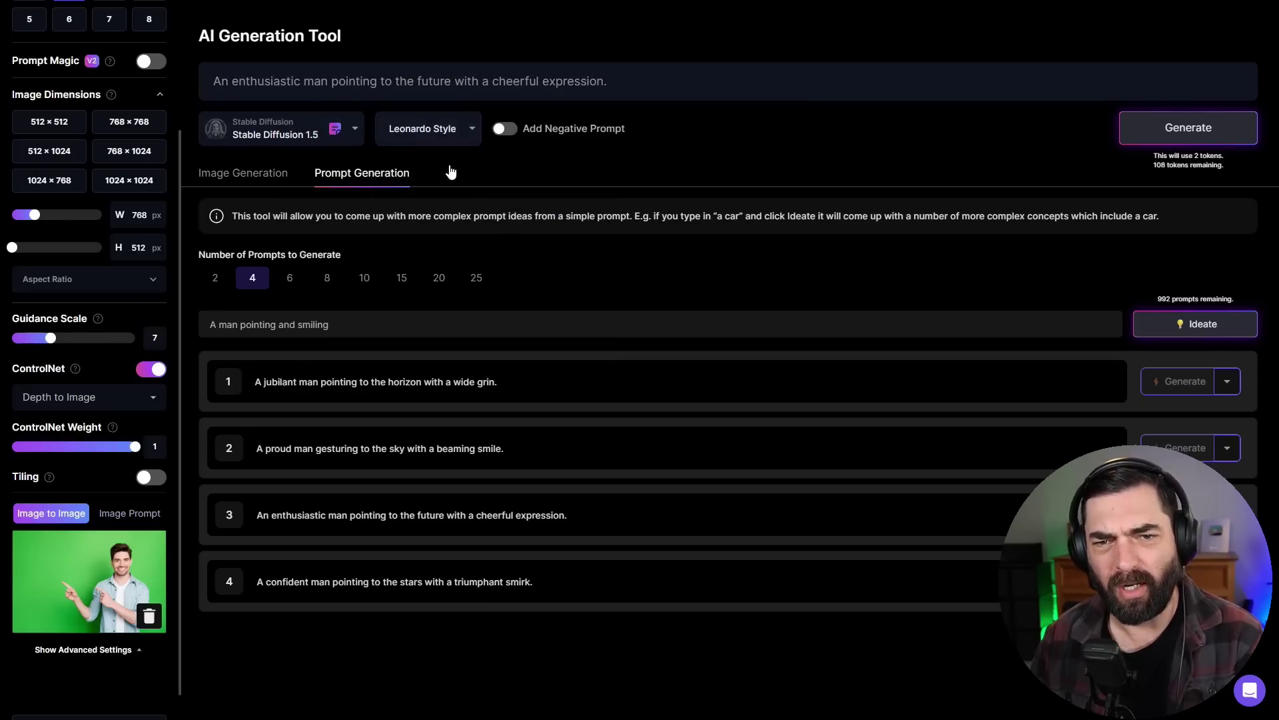
pyautogui.scroll(3, 45, 295)
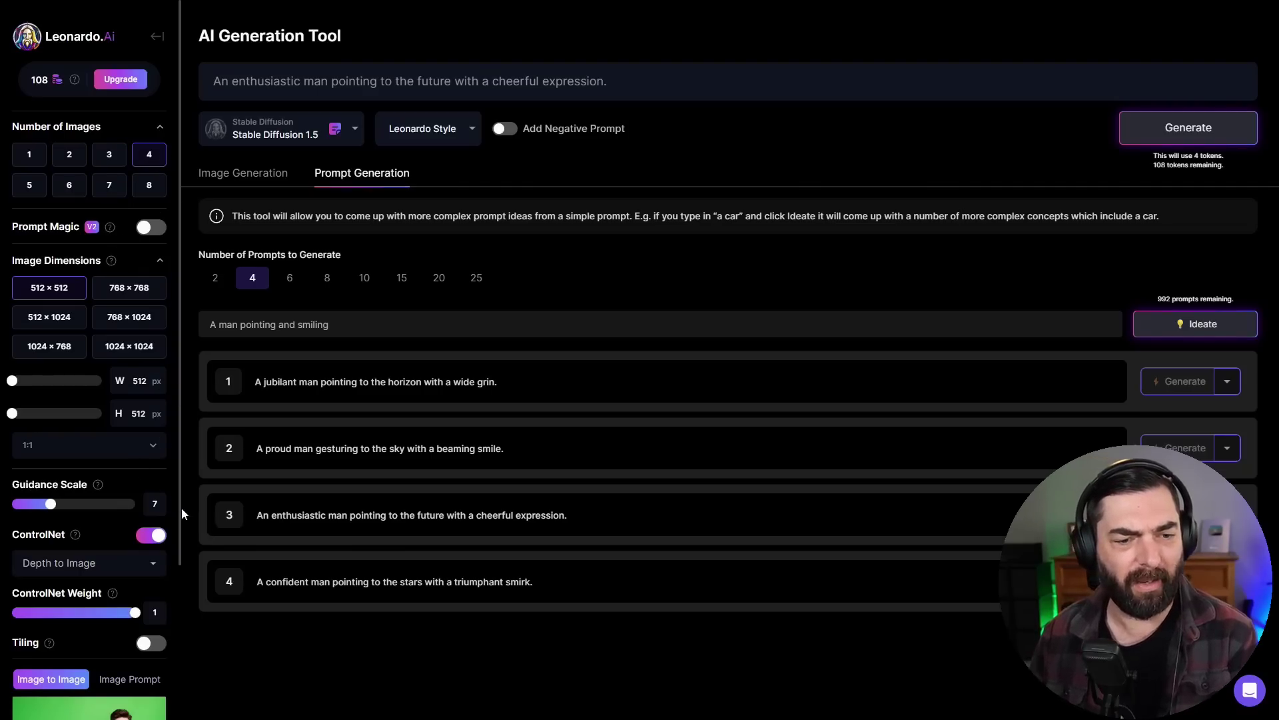
pyautogui.scroll(-2, 71, 493)
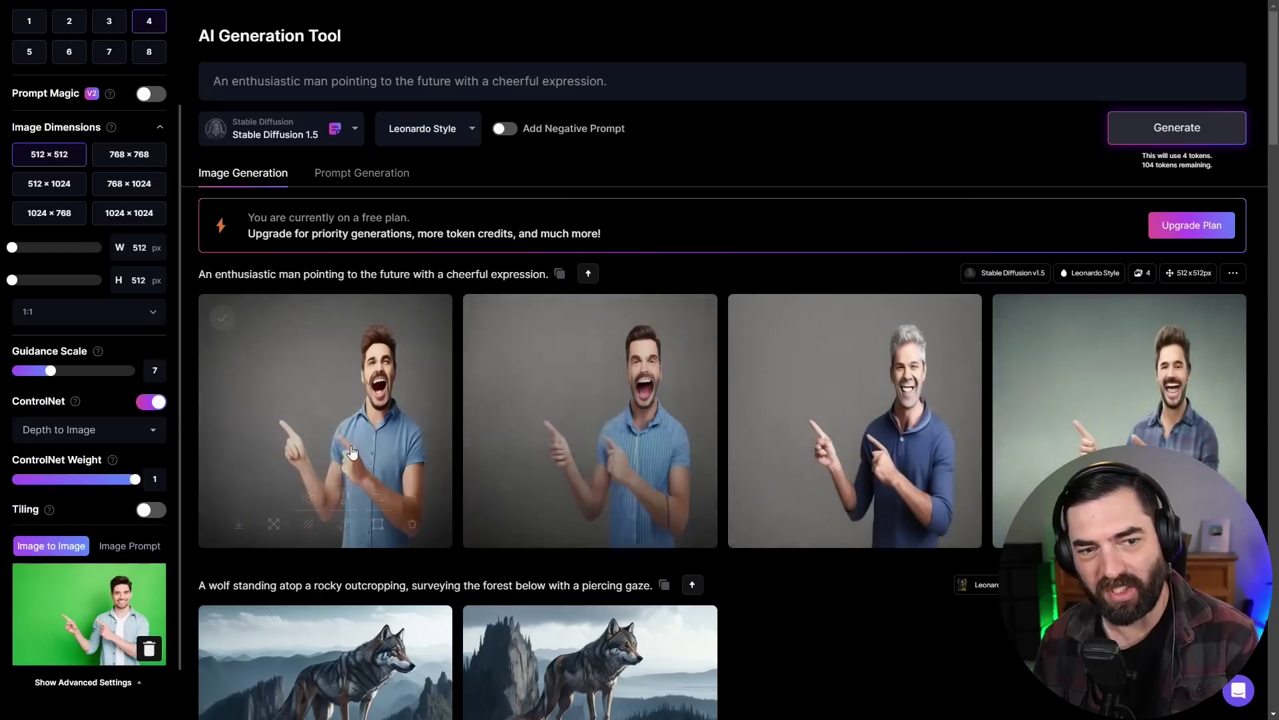
# Set the aspect ratio to 16:9 and generate four new images.
pyautogui.click(87, 312)
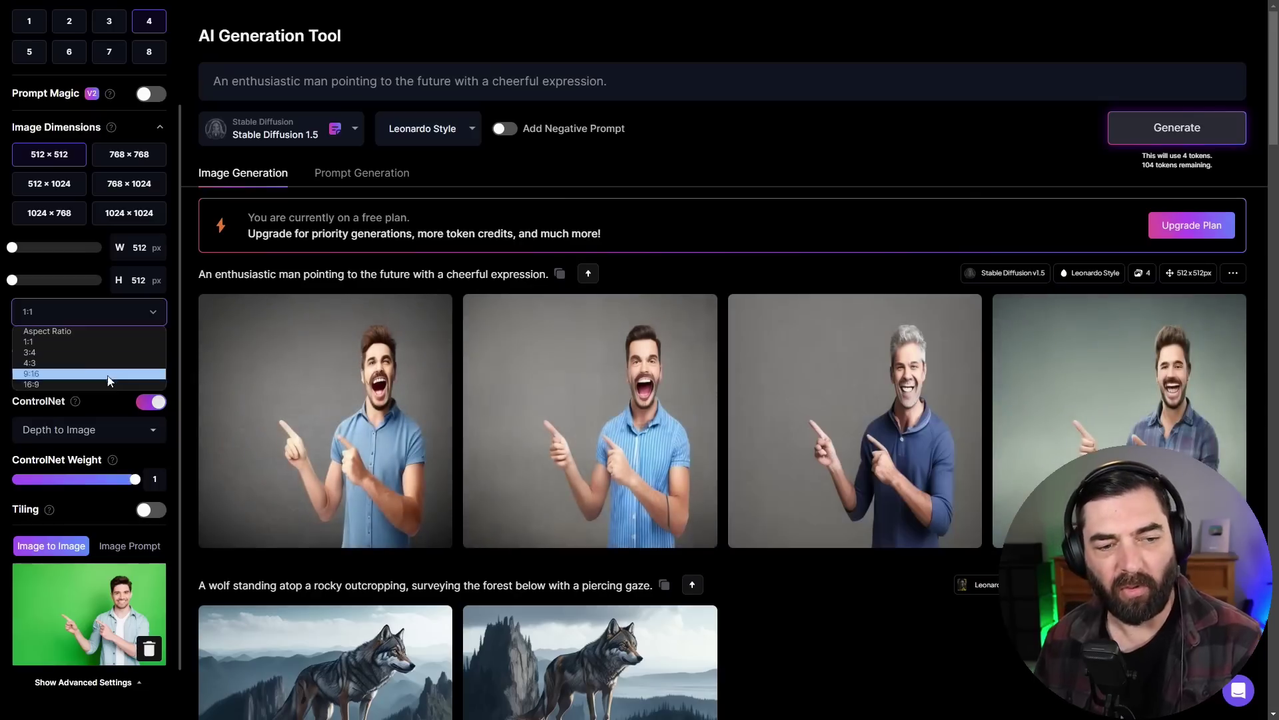
pyautogui.click(34, 385)
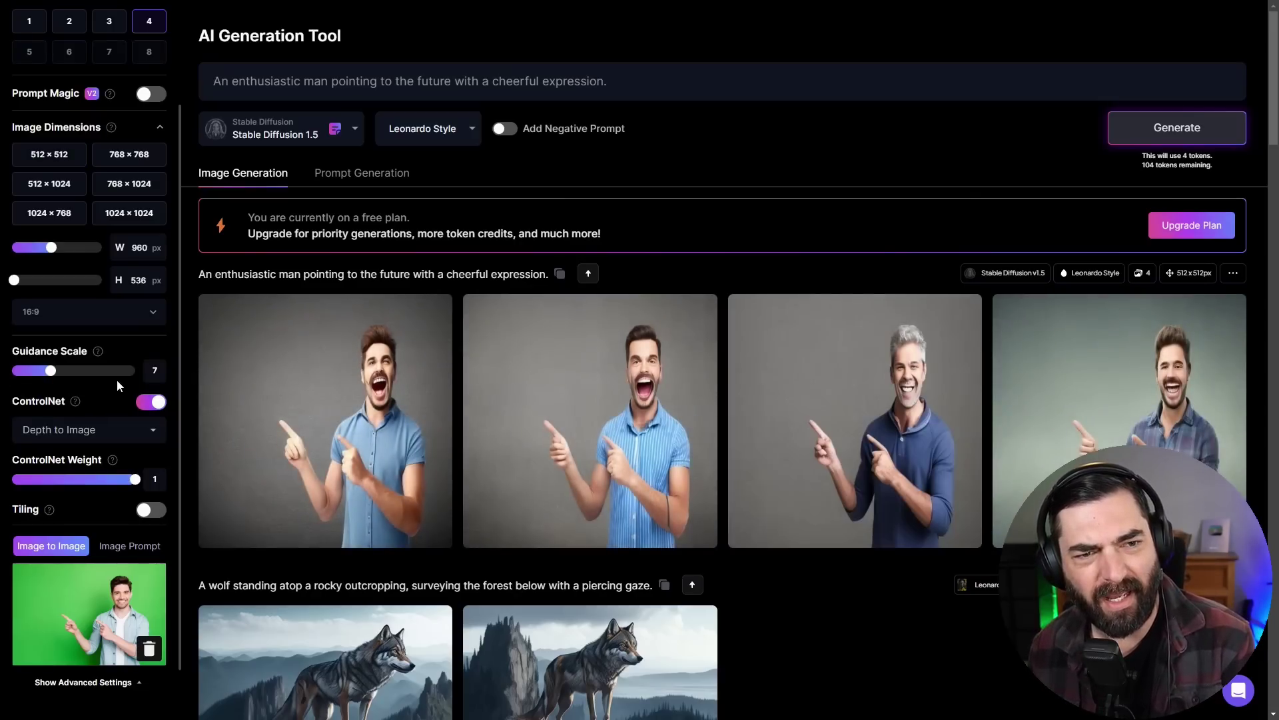
pyautogui.scroll(2, 118, 385)
pyautogui.click(1177, 128)
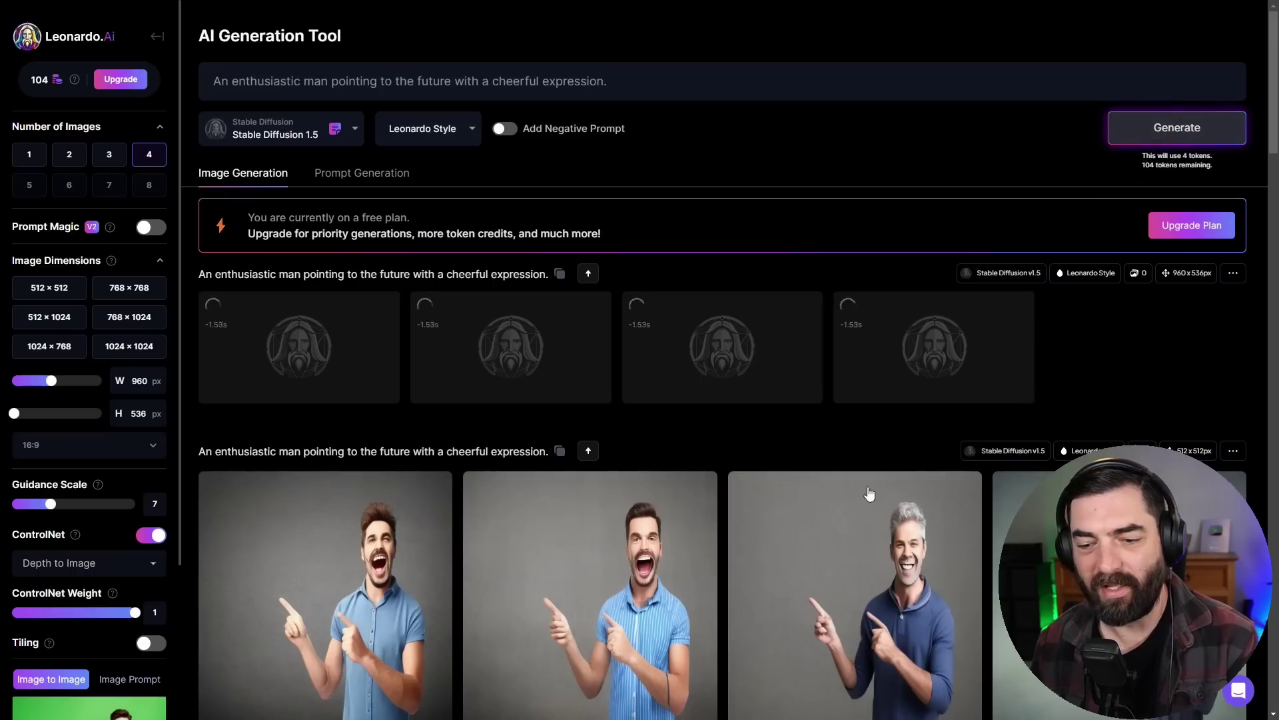
# Preview the grey-haired man image full size and check the model list without changing it.
pyautogui.scroll(-2, 148, 549)
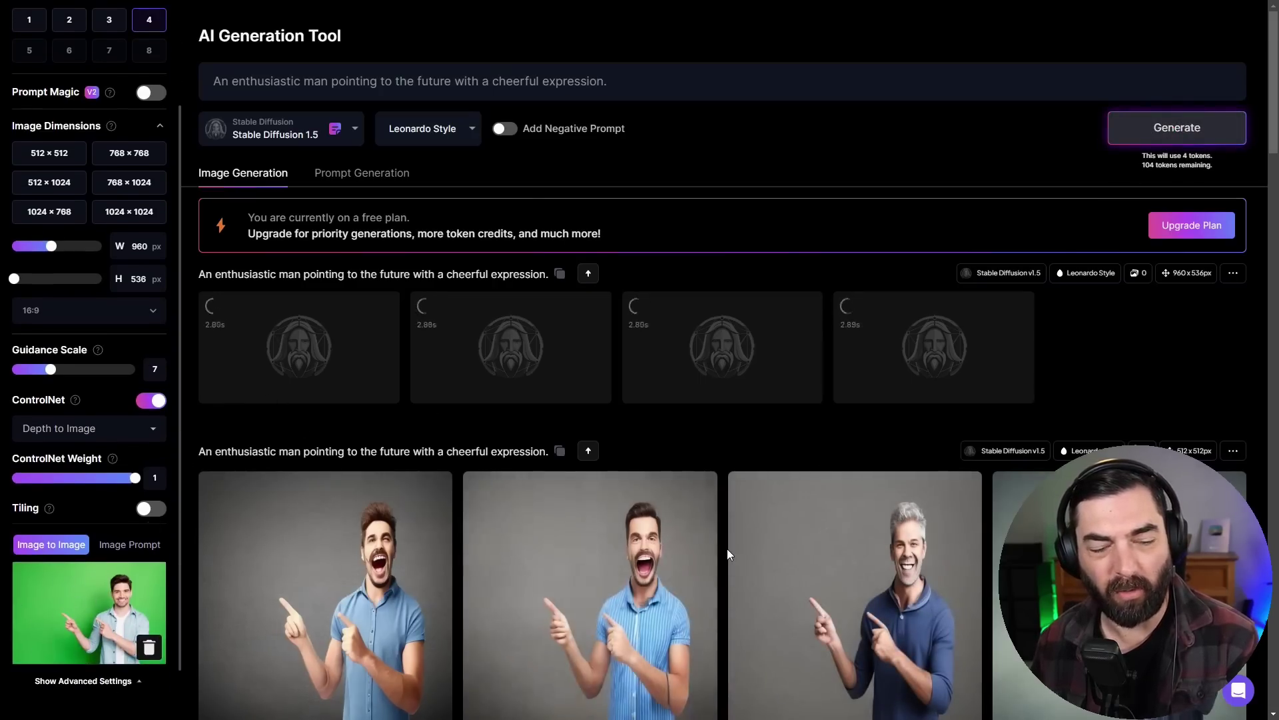
pyautogui.click(896, 507)
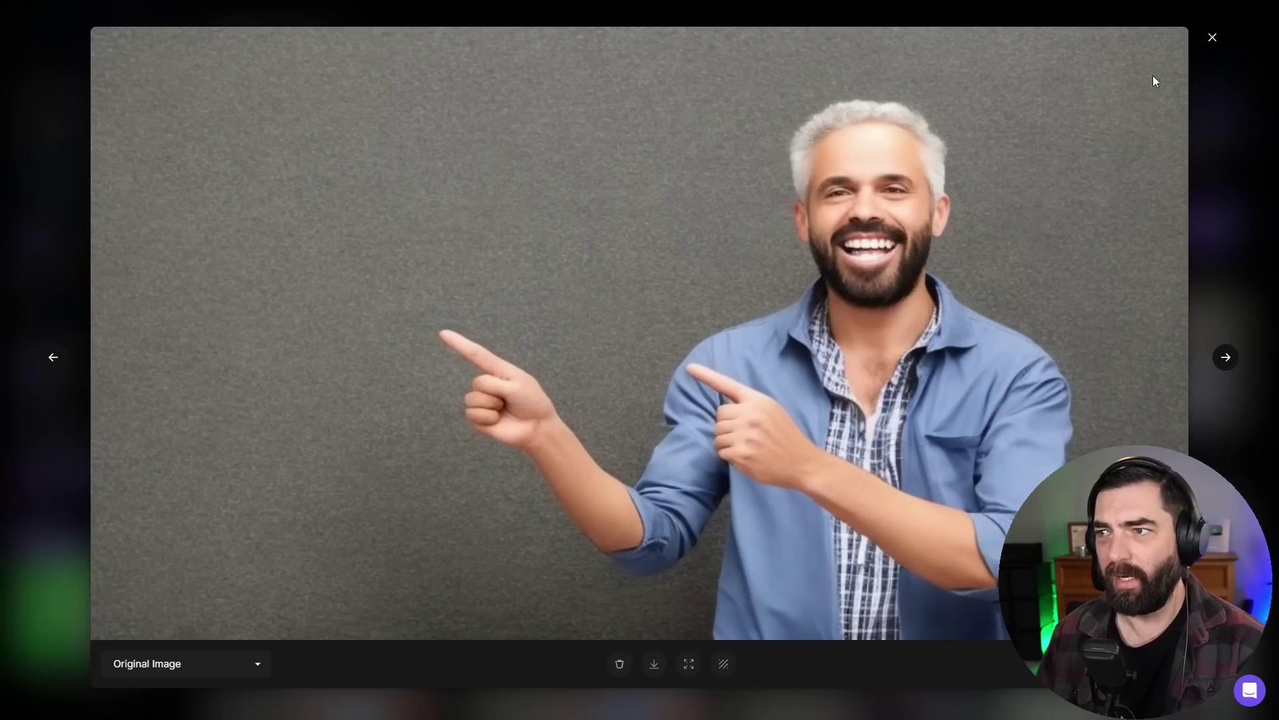
pyautogui.click(1211, 39)
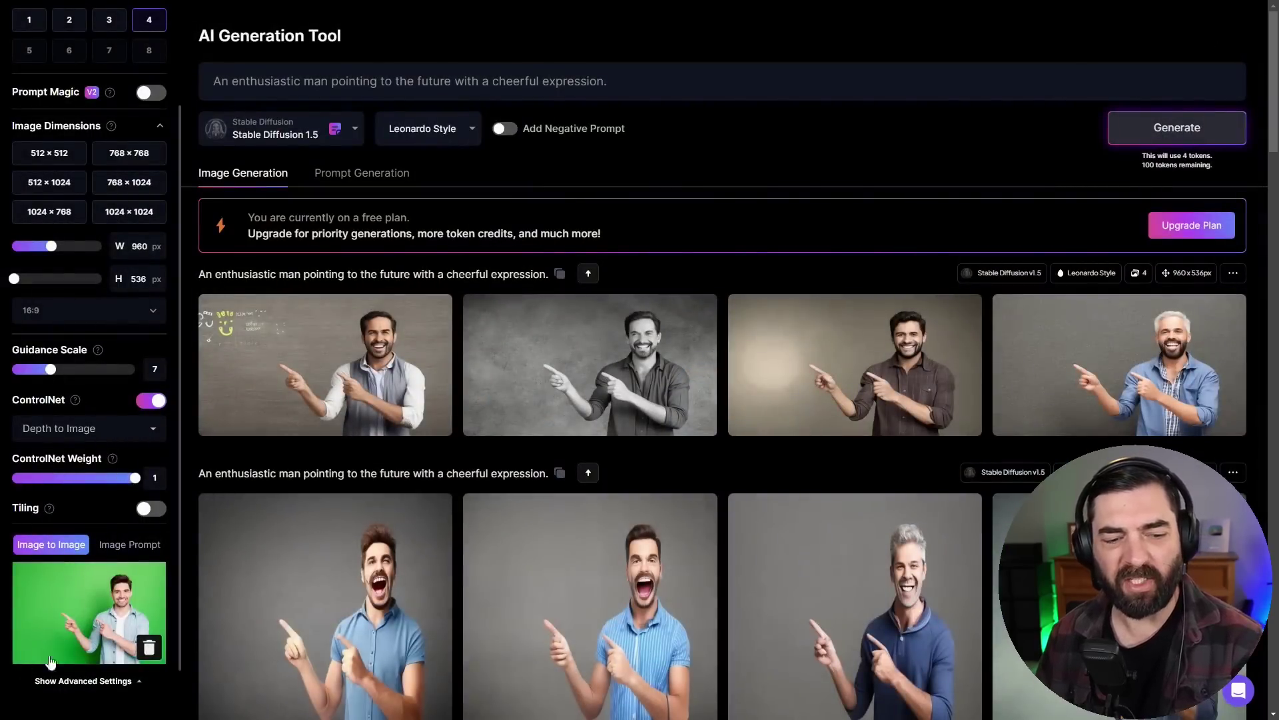
pyautogui.click(351, 135)
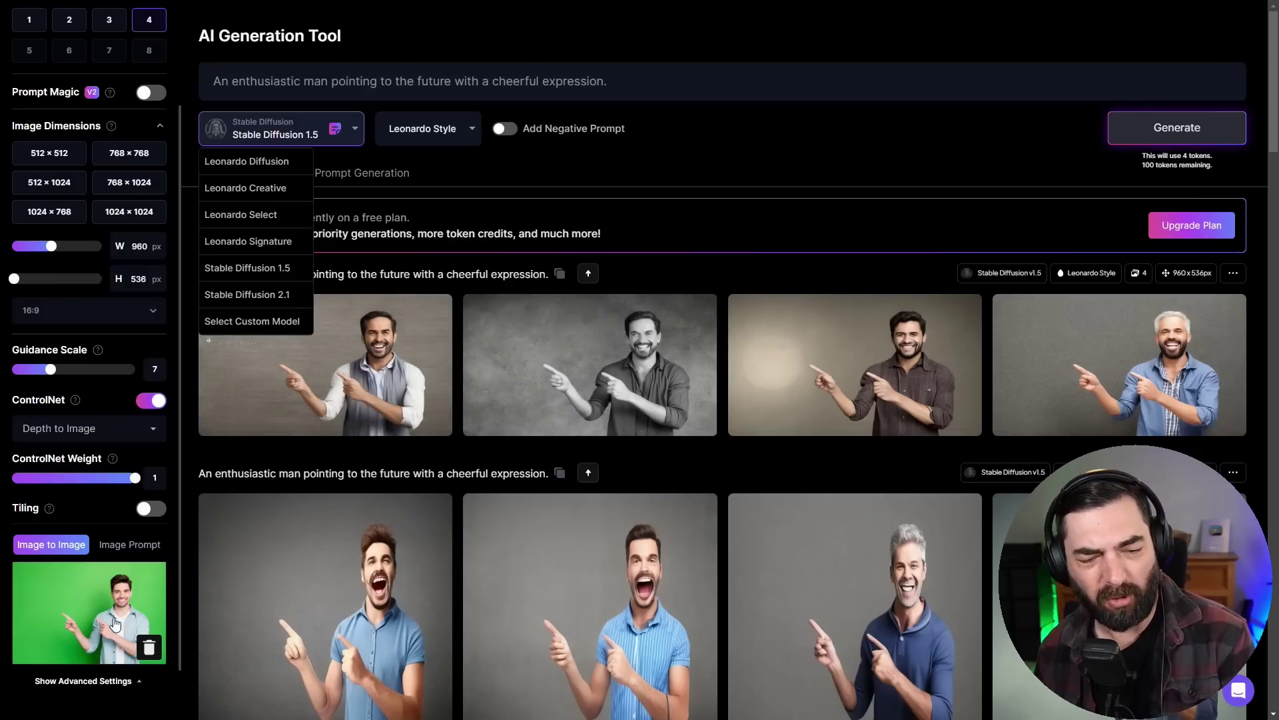
pyautogui.click(922, 138)
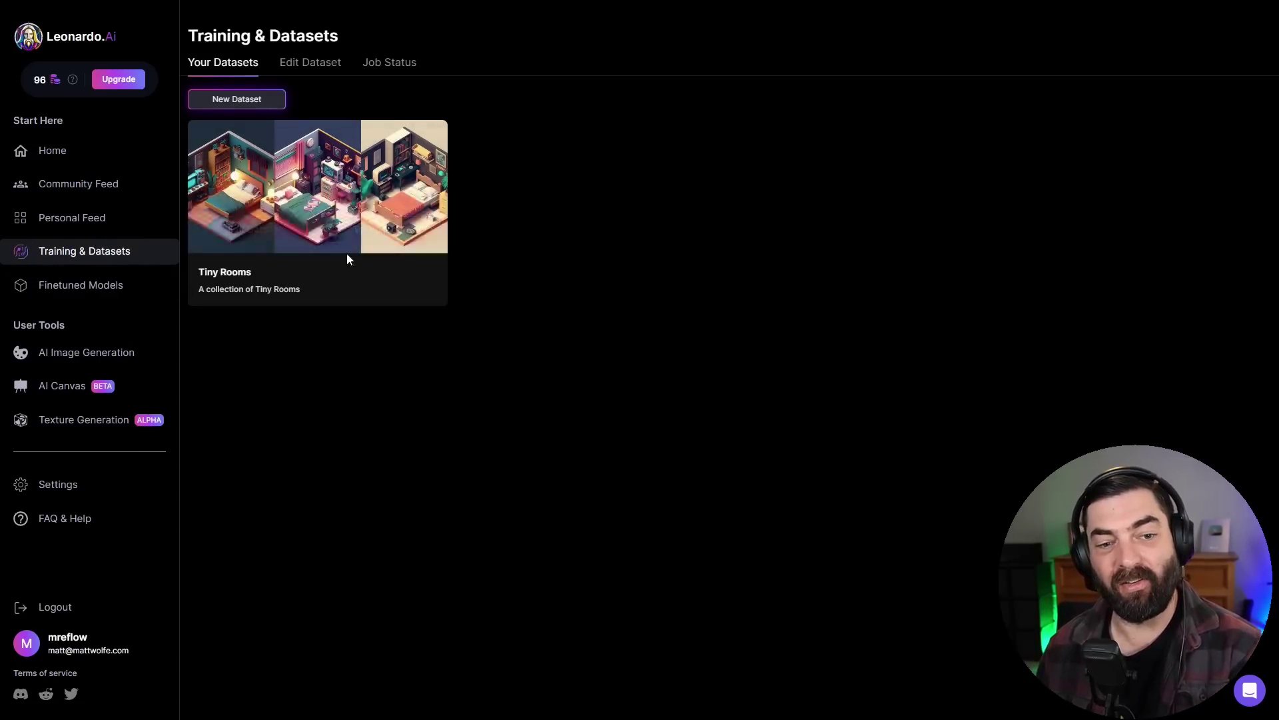
# View the 12 Tiny Rooms dataset images, then go to the Finetuned Models gallery.
pyautogui.moveTo(400, 224)
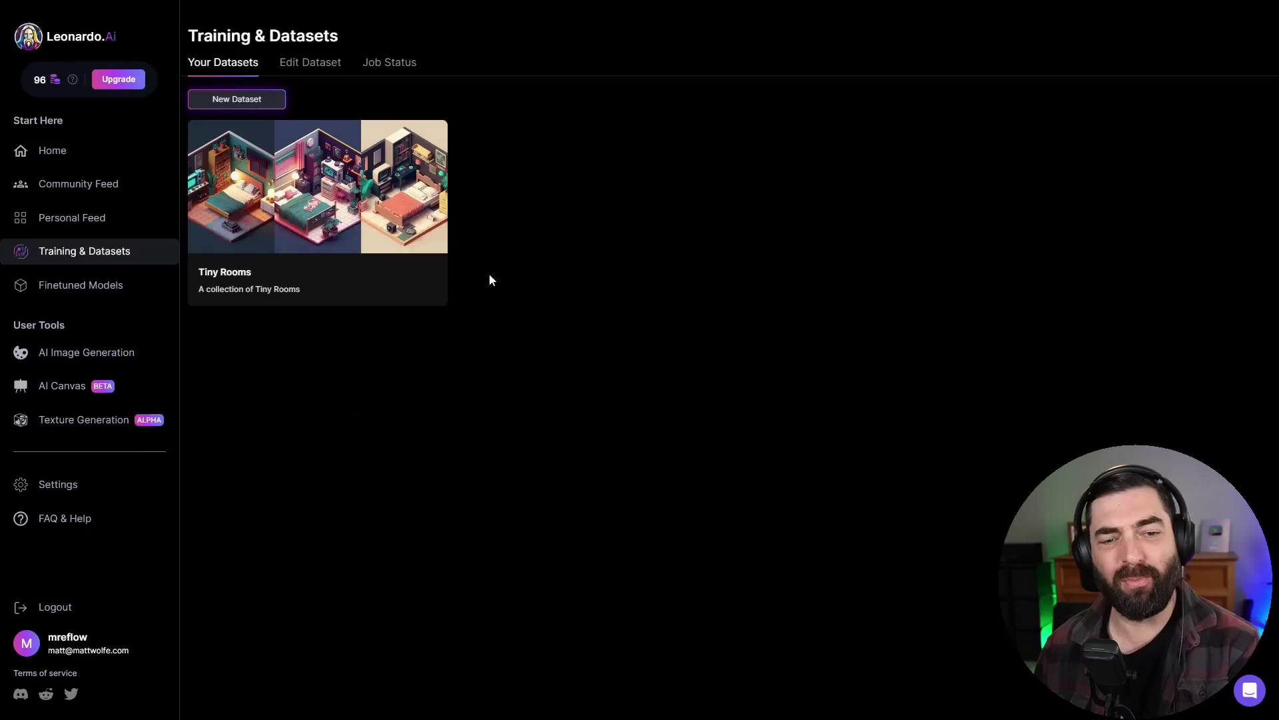
pyautogui.click(274, 230)
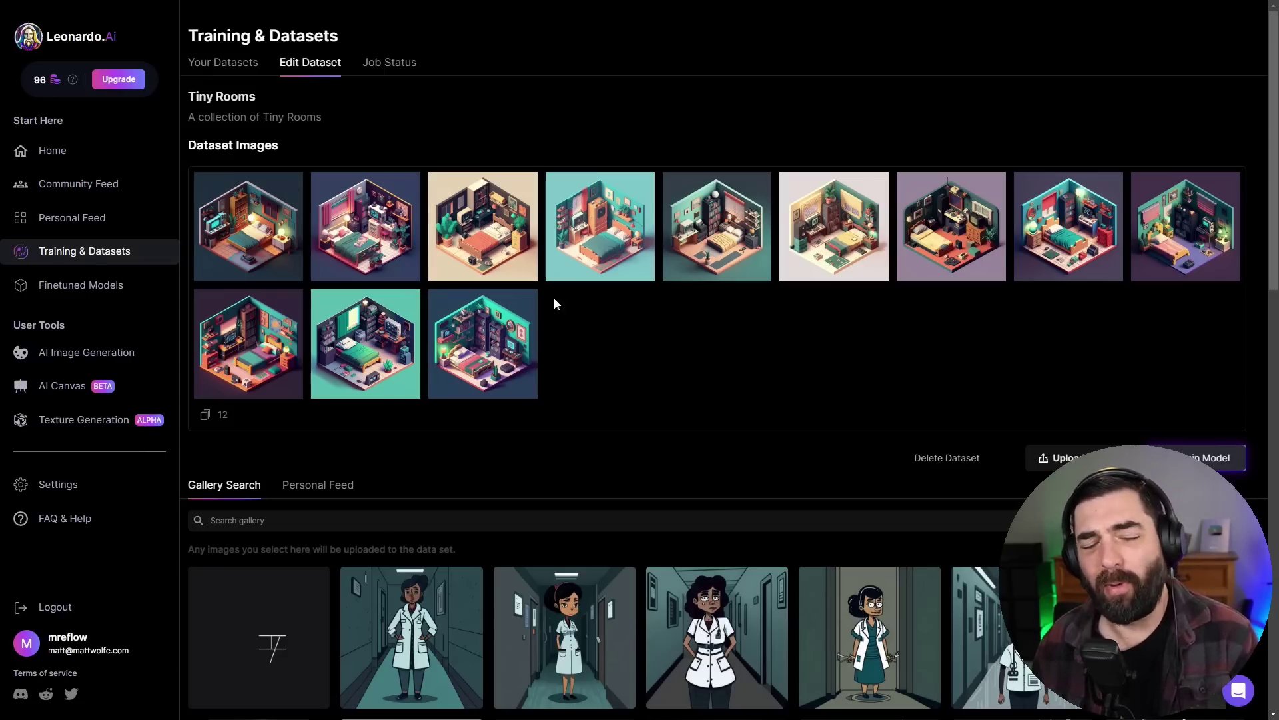
pyautogui.click(110, 291)
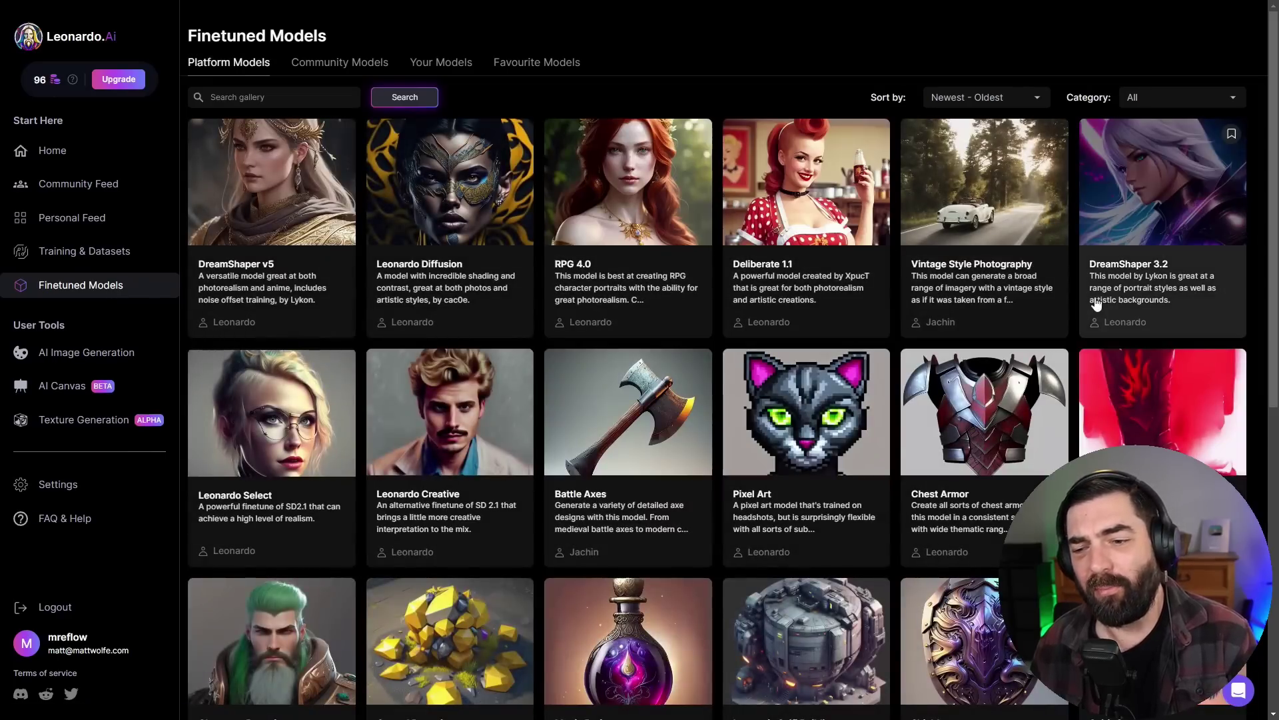
# Browse the grid of Community Models.
pyautogui.scroll(-7, 850, 601)
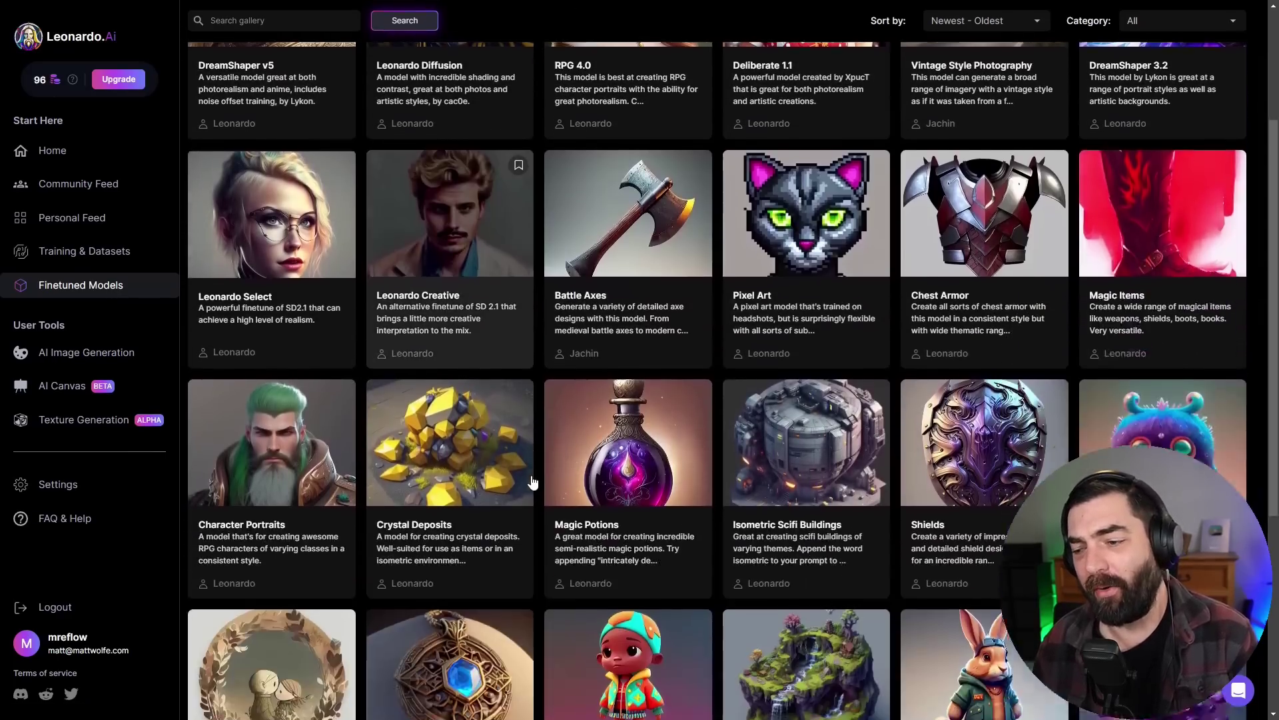
pyautogui.scroll(8, 549, 594)
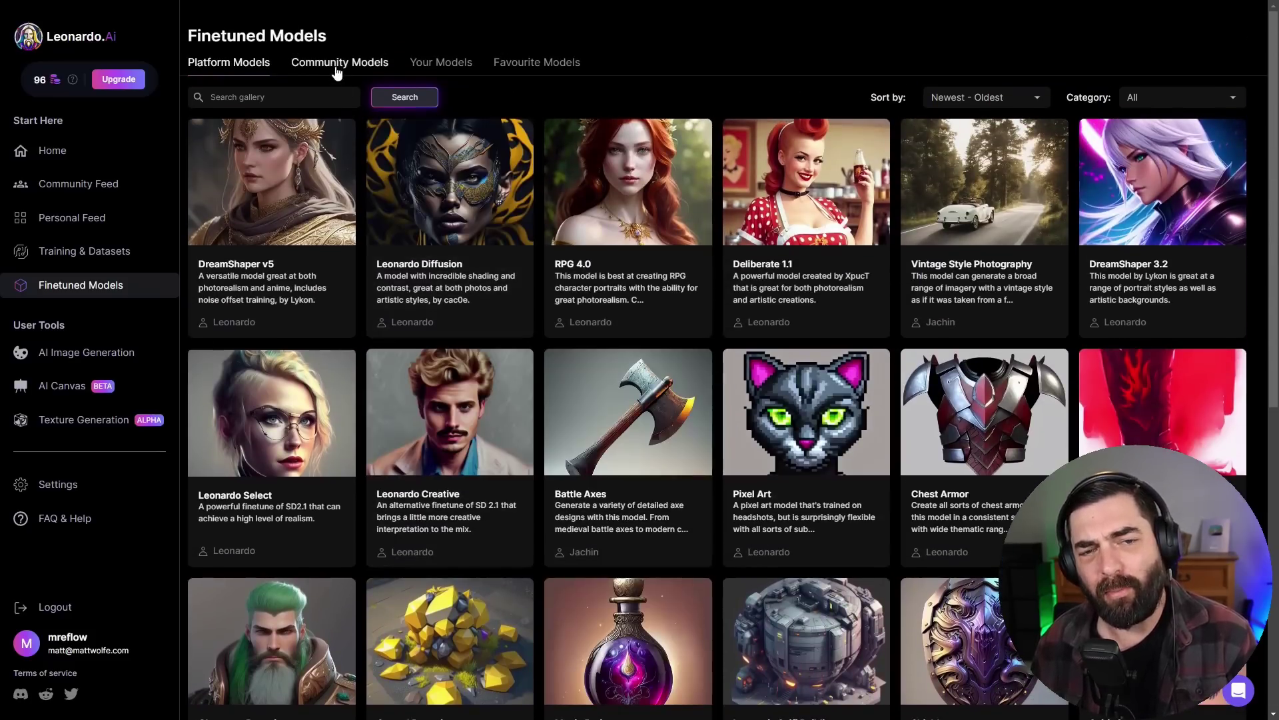
pyautogui.click(336, 69)
pyautogui.scroll(-10, 915, 368)
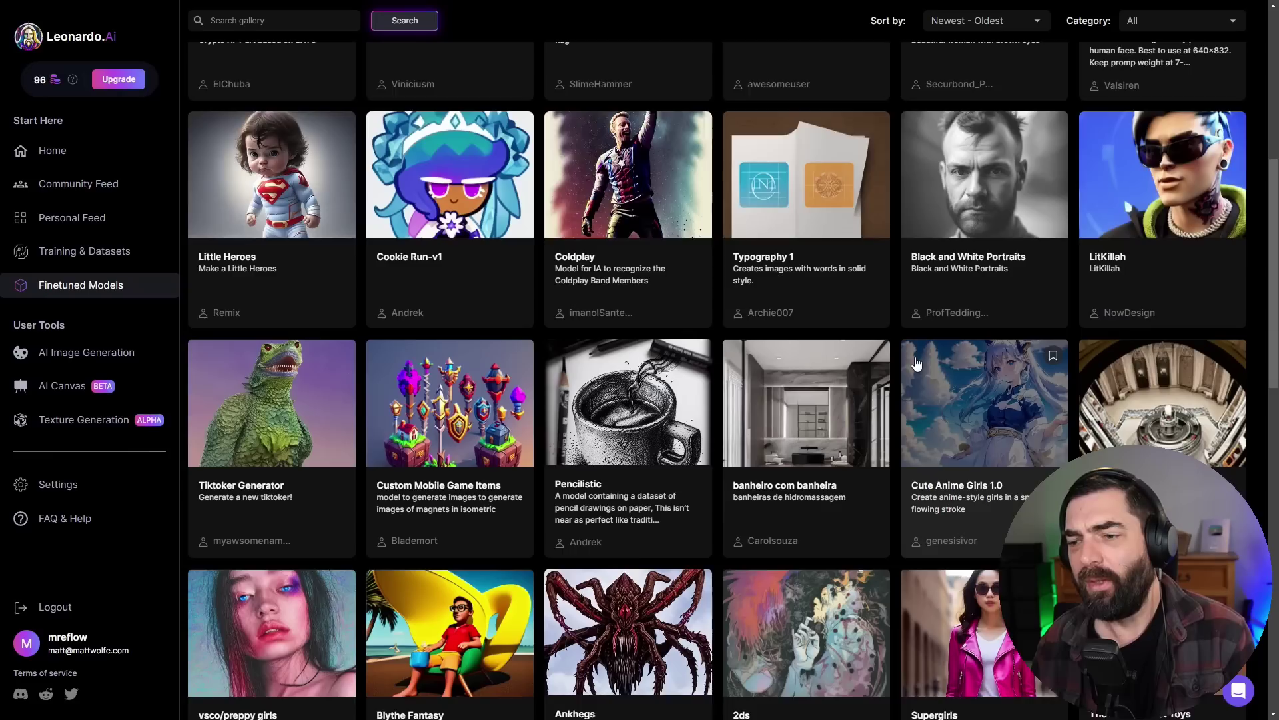
pyautogui.scroll(-15, 914, 368)
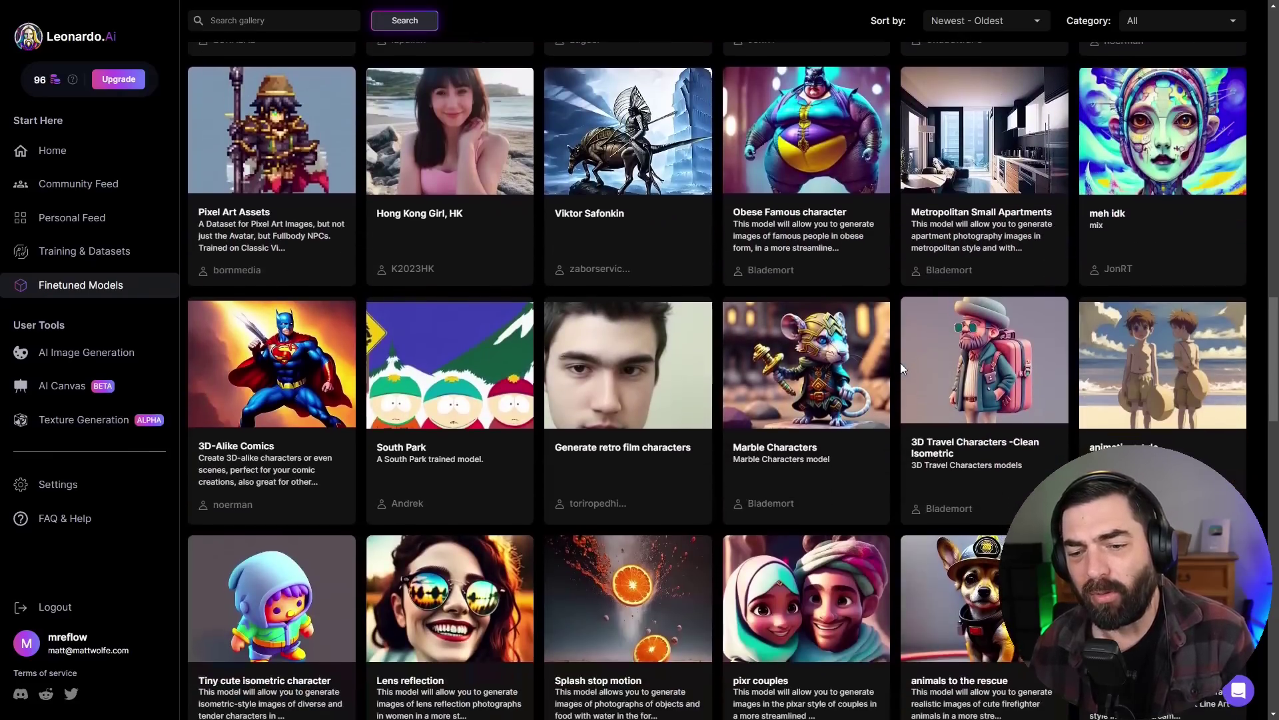
pyautogui.scroll(-2, 901, 362)
pyautogui.scroll(3, 879, 430)
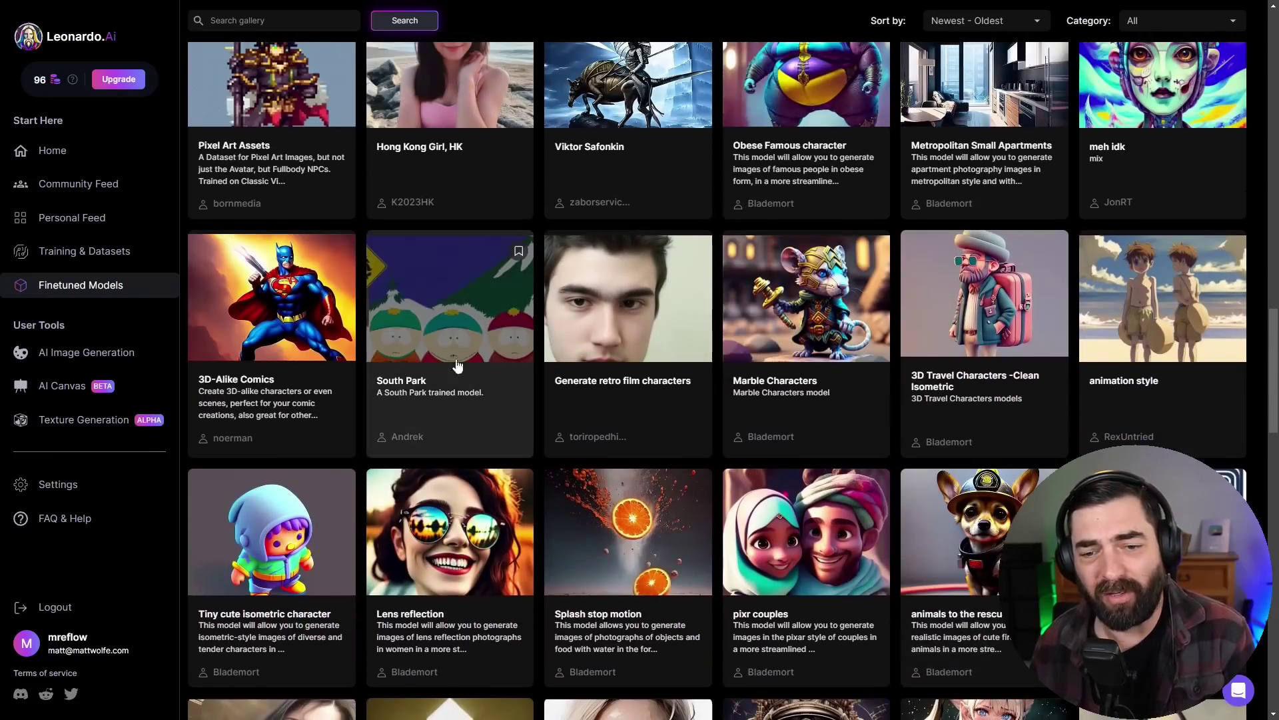
pyautogui.scroll(20, 870, 683)
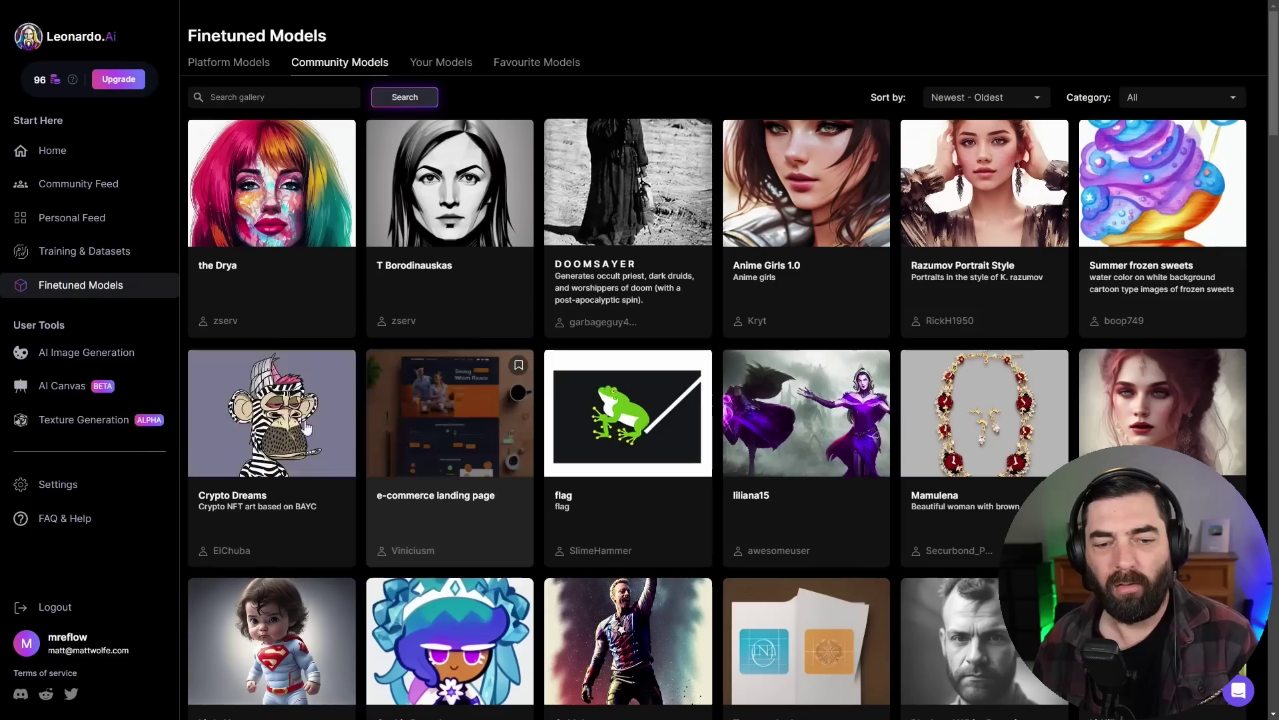
# Inspect the Crypto Dreams model details and scroll through more community models.
pyautogui.click(271, 456)
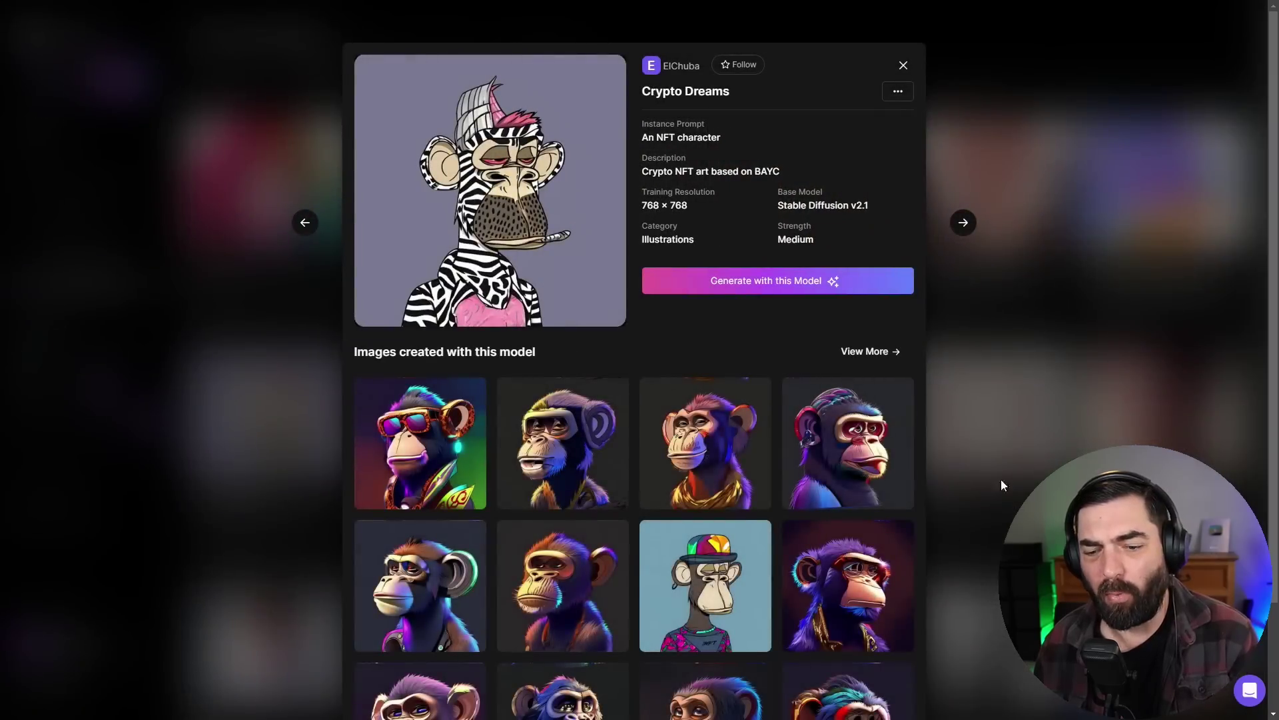
pyautogui.click(1036, 455)
pyautogui.scroll(-10, 674, 258)
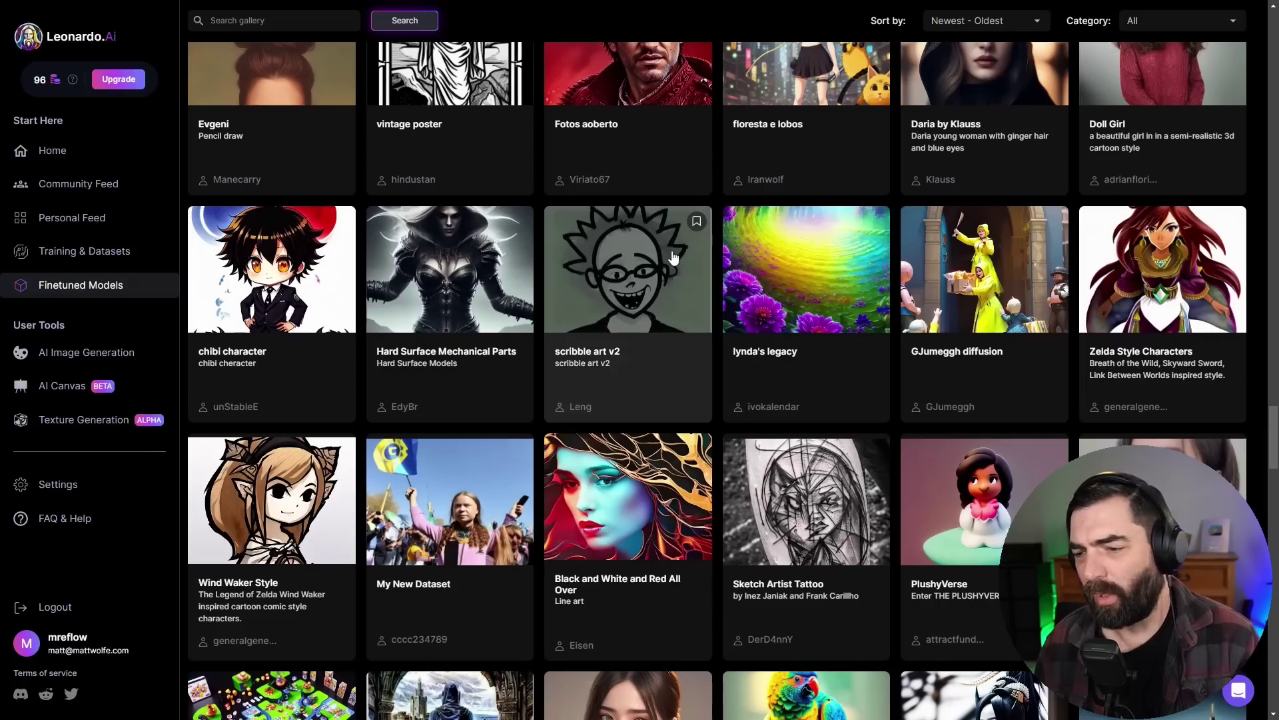
pyautogui.scroll(-5, 783, 407)
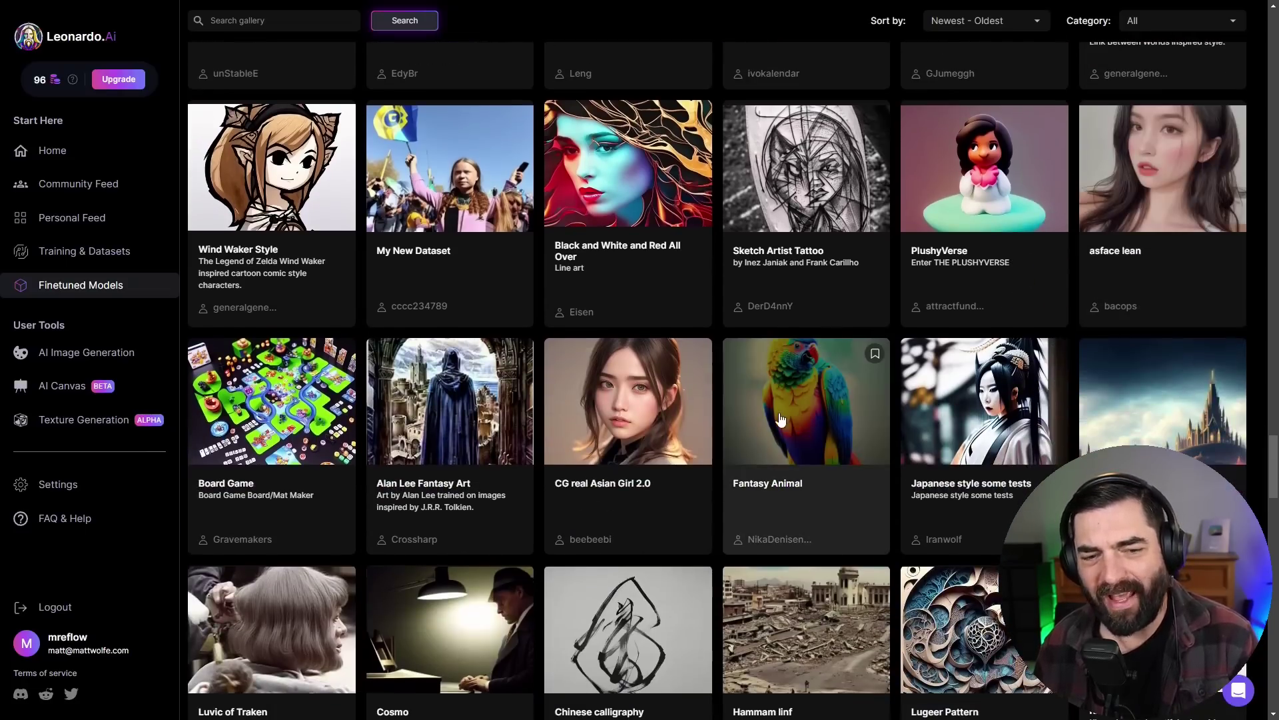
pyautogui.scroll(-15, 908, 451)
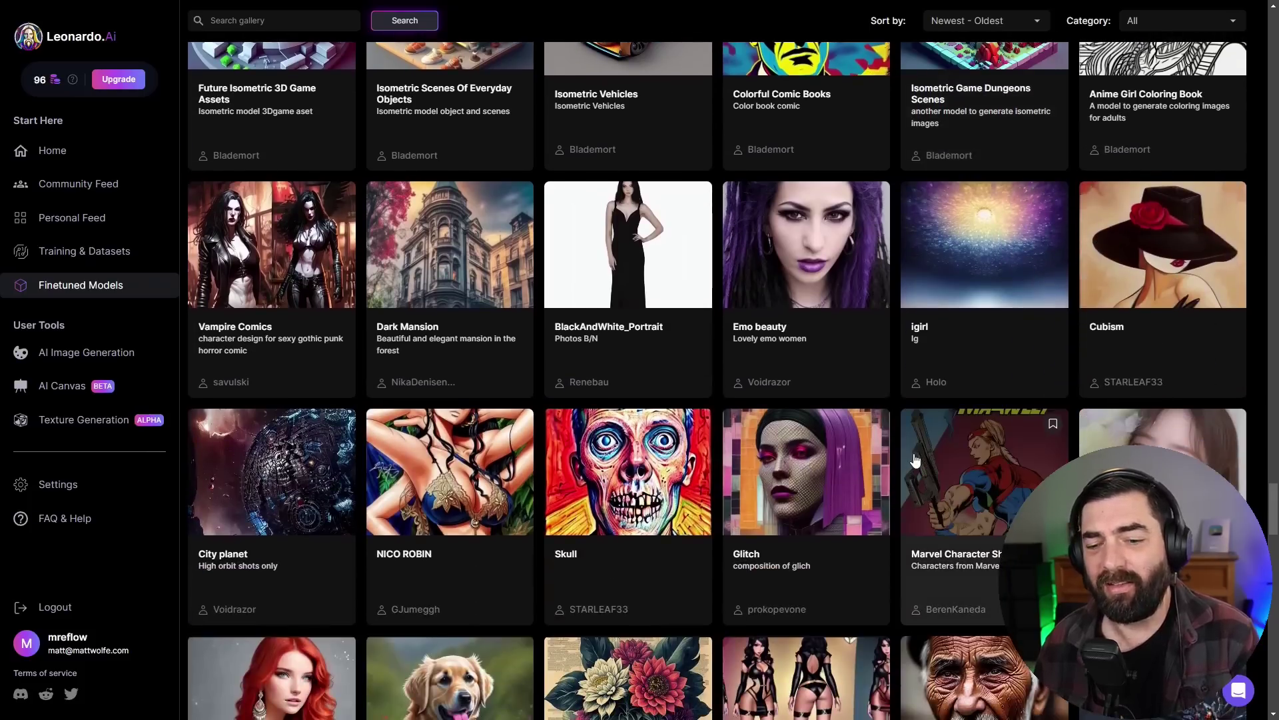
pyautogui.scroll(-3, 918, 460)
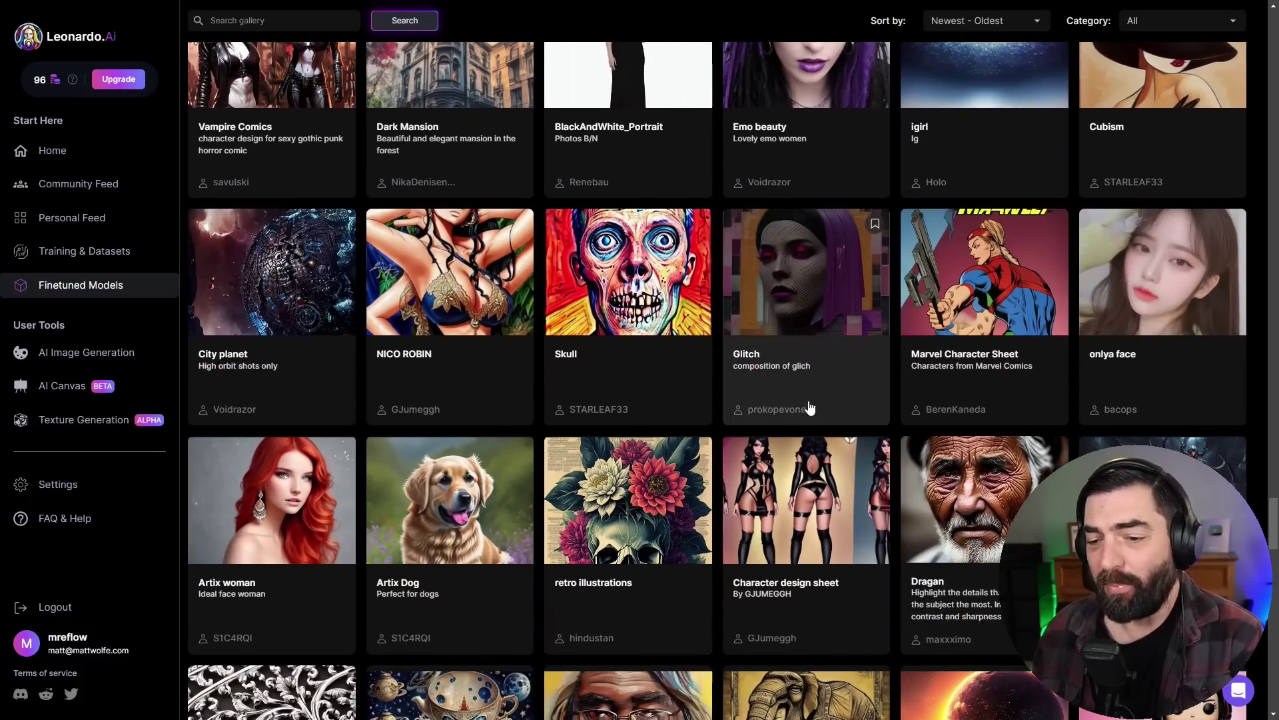
pyautogui.scroll(2, 734, 557)
pyautogui.scroll(20, 726, 543)
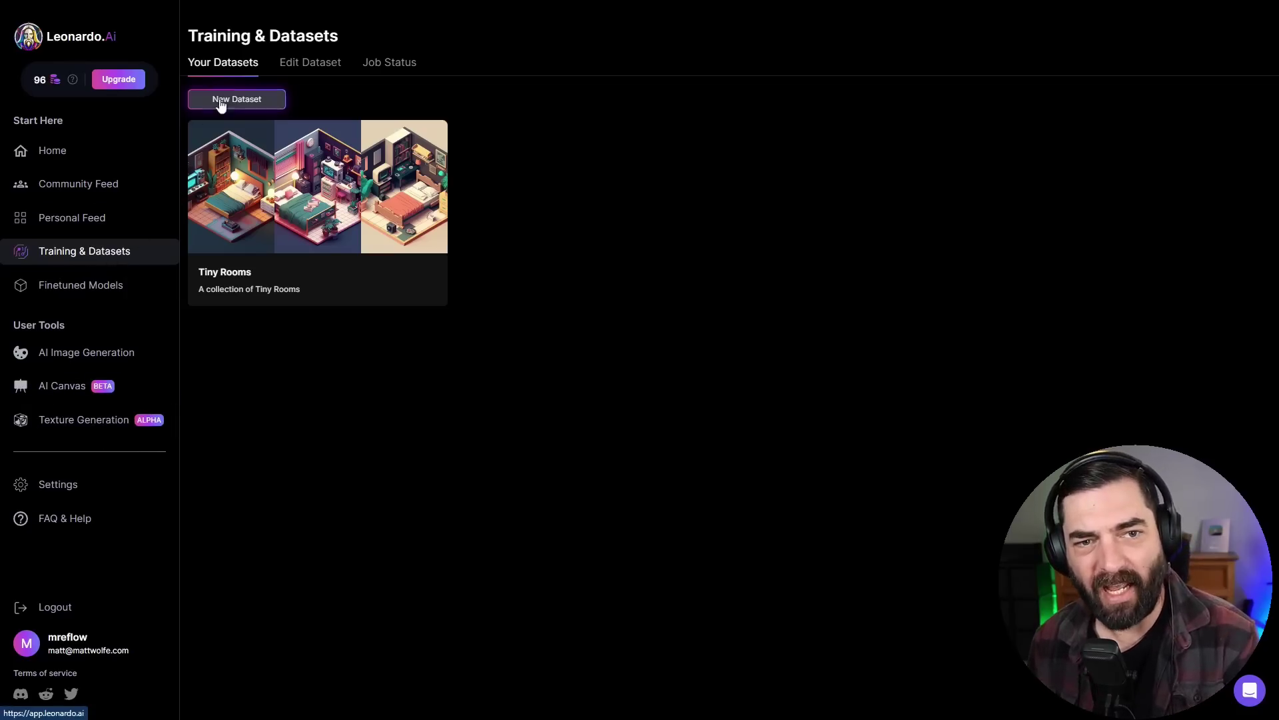
# Create a new dataset named 'Test Model'.
pyautogui.click(238, 100)
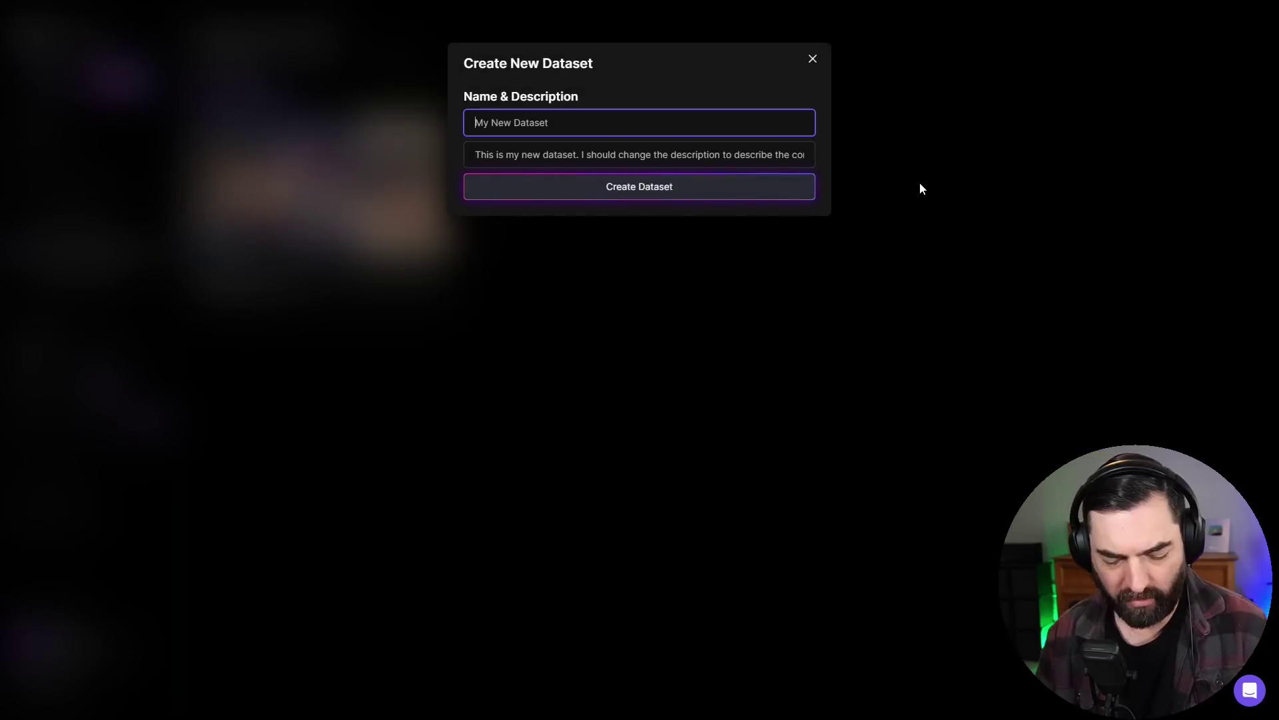
pyautogui.write('Test Model')
pyautogui.click(748, 186)
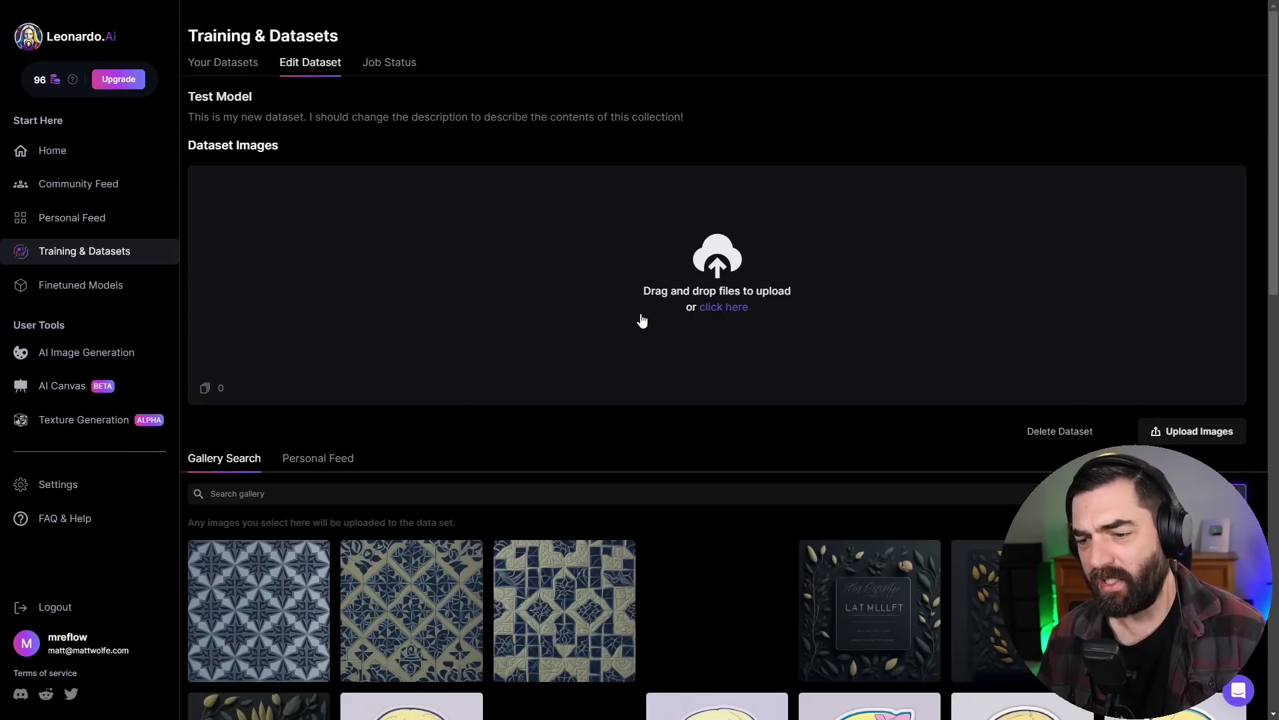
pyautogui.scroll(-8, 744, 317)
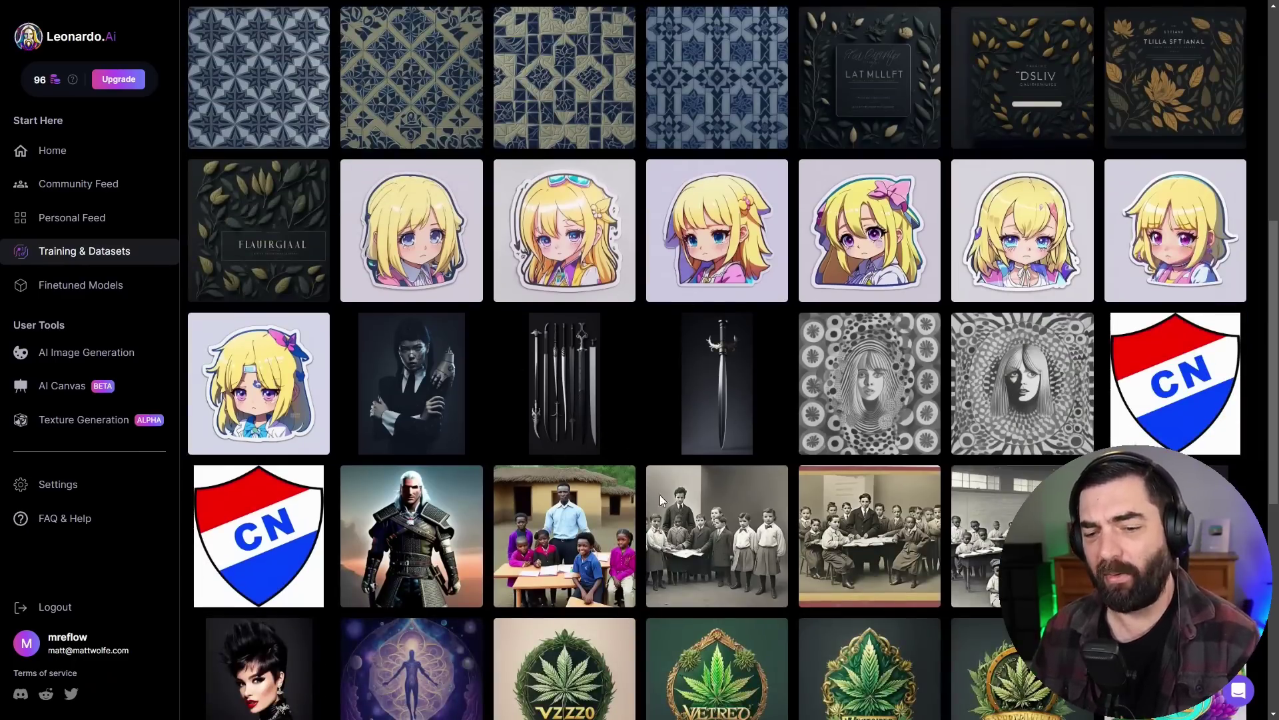
pyautogui.scroll(-10, 693, 496)
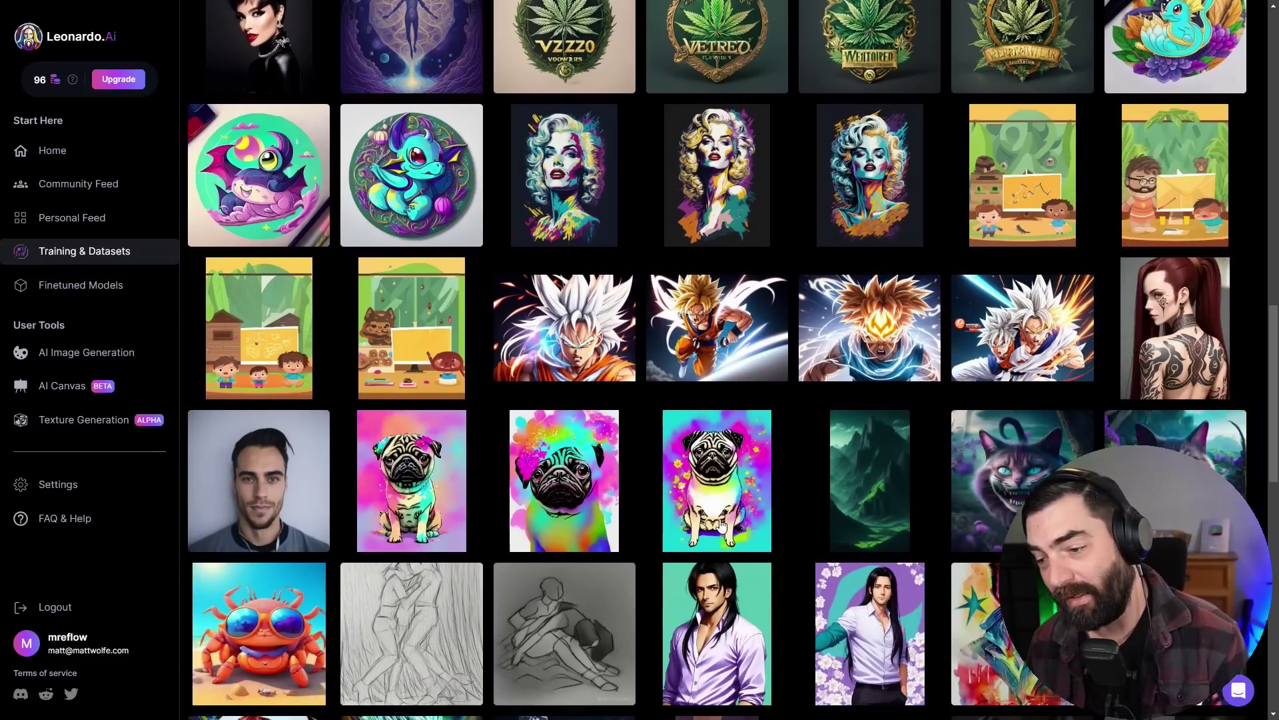
pyautogui.scroll(-4, 717, 543)
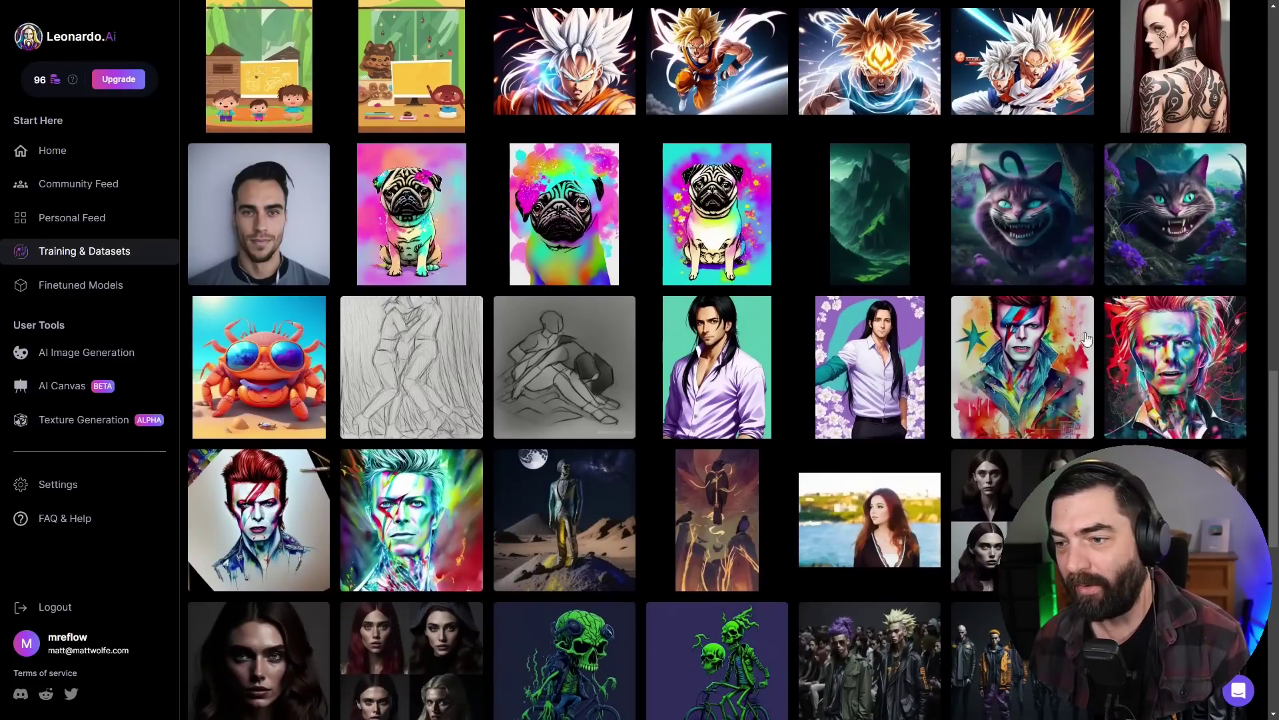
# Add the Bowie portraits, two skull images and four demon-woman images to the dataset.
pyautogui.click(1023, 366)
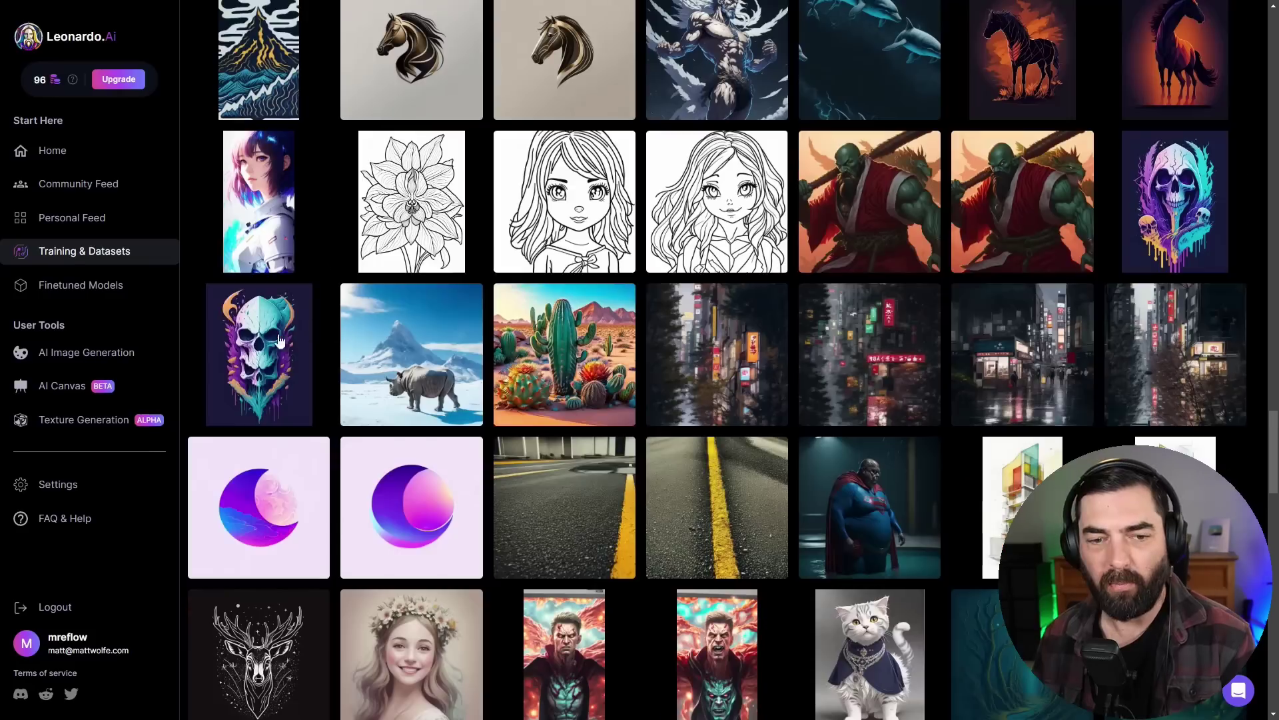
pyautogui.click(259, 353)
pyautogui.click(1116, 259)
pyautogui.scroll(-3, 484, 330)
pyautogui.click(266, 200)
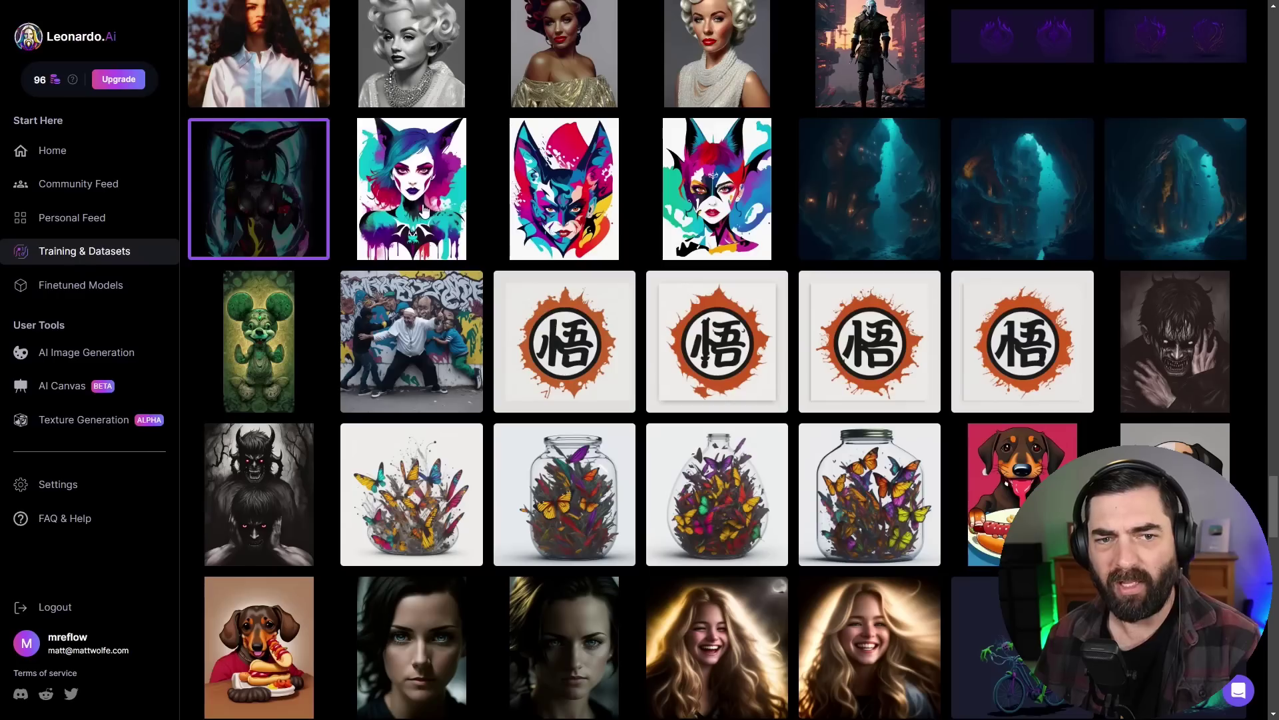
pyautogui.click(425, 212)
pyautogui.click(533, 212)
pyautogui.click(711, 200)
pyautogui.scroll(20, 766, 400)
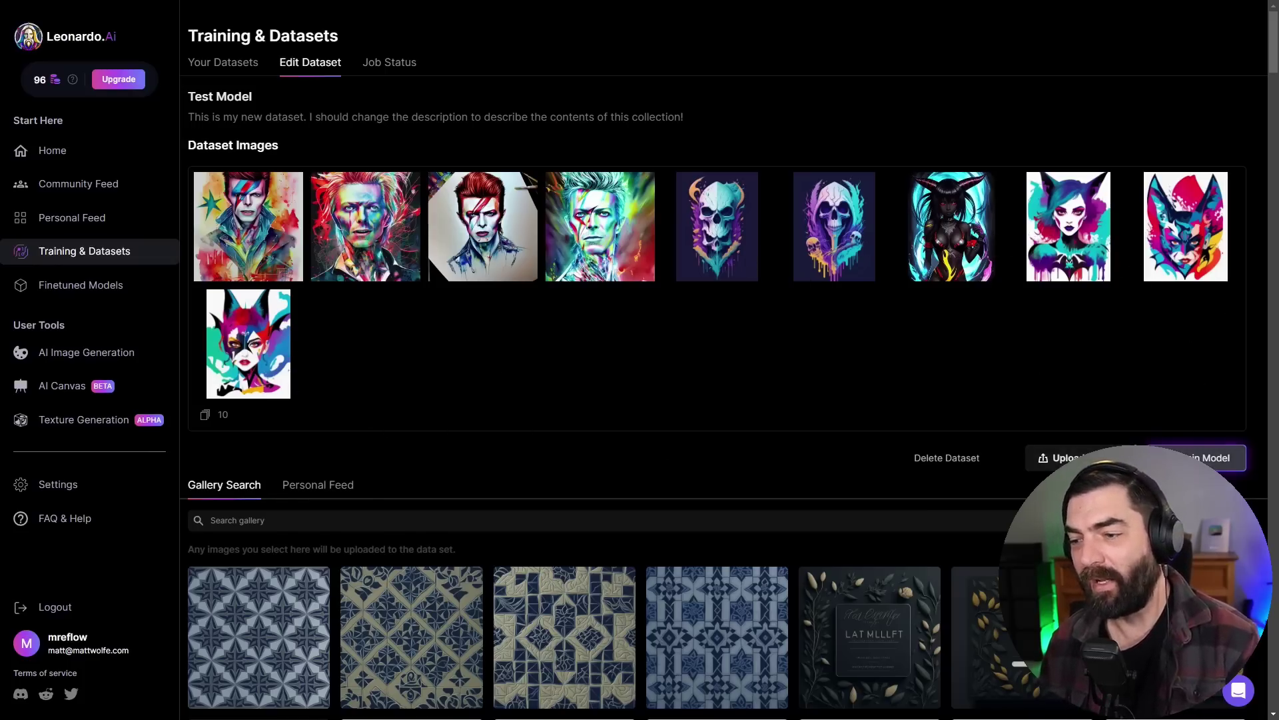
pyautogui.click(1200, 458)
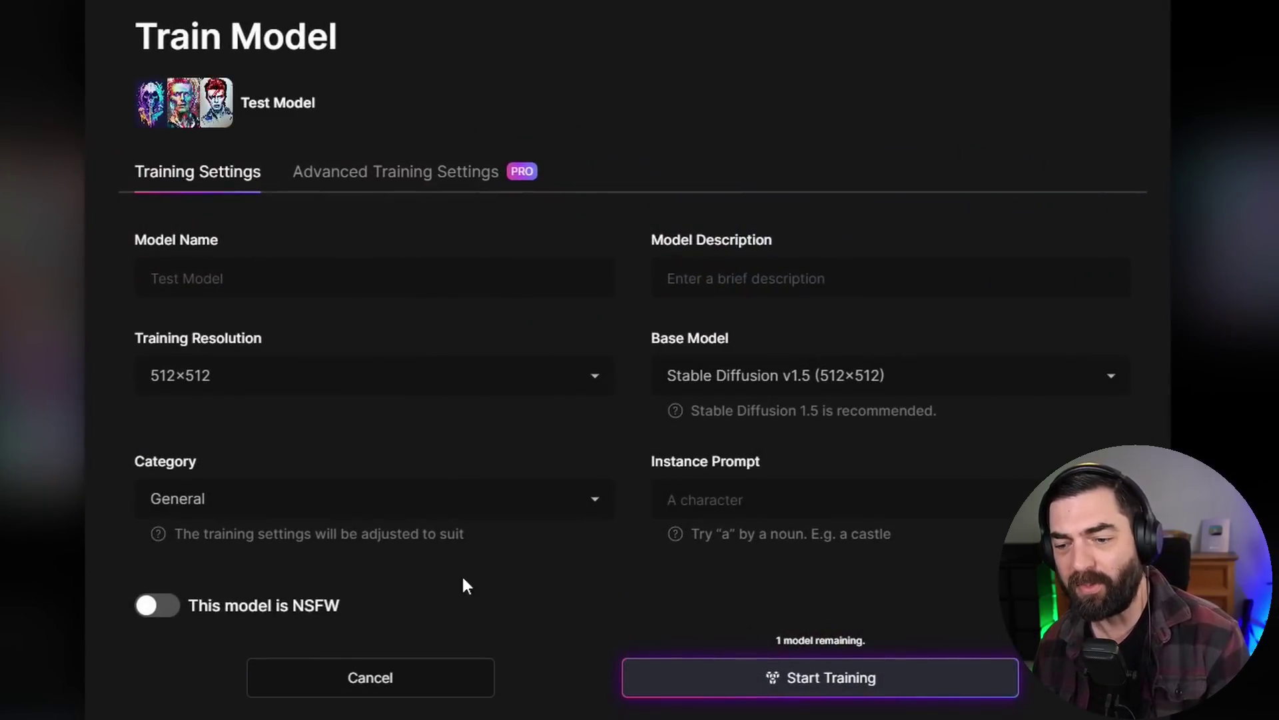
# Review the Base Model choices for training, then browse the finetuned Community Models.
pyautogui.click(814, 375)
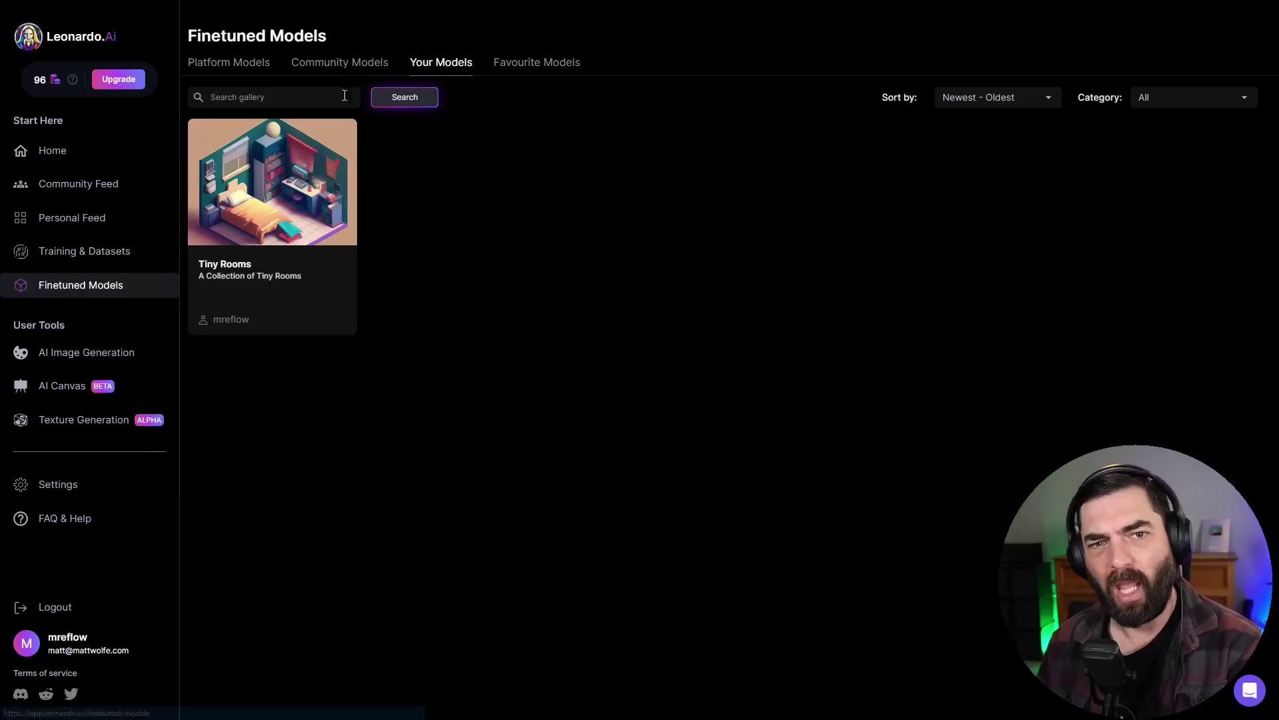
pyautogui.click(353, 63)
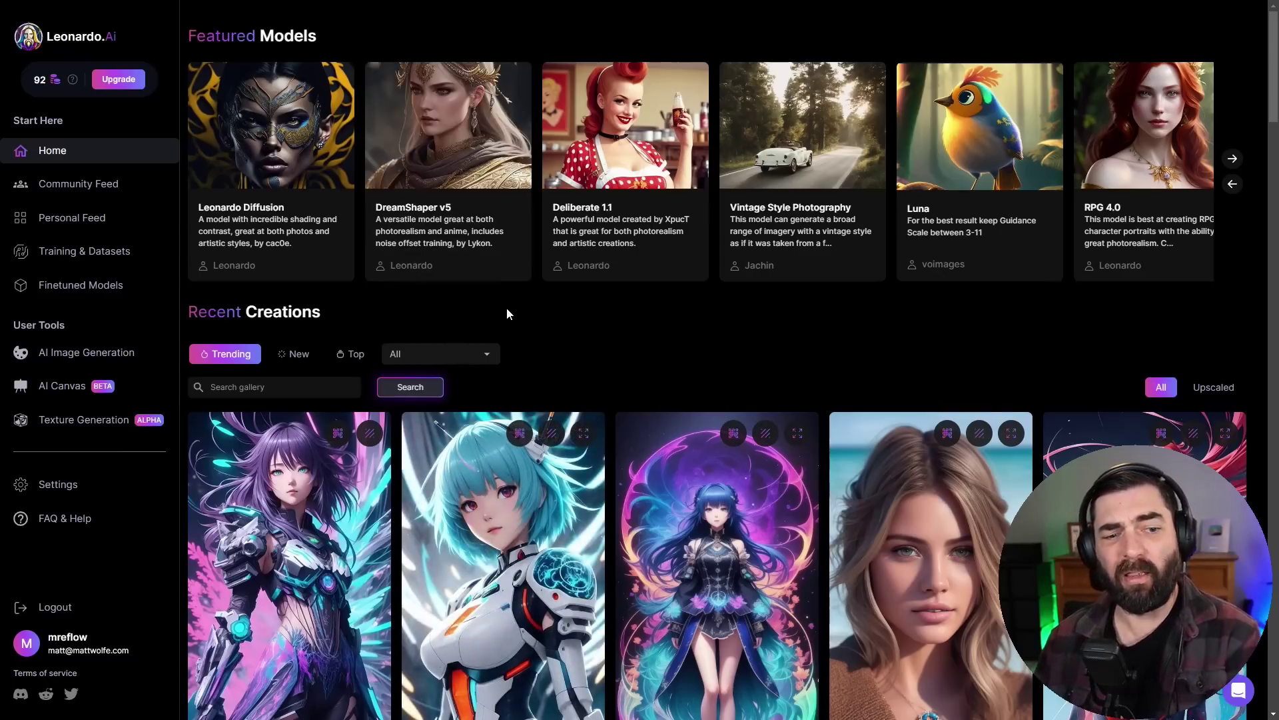
# Upload the gorilla-in-jungle photo from the computer onto a new AI Canvas.
pyautogui.click(57, 393)
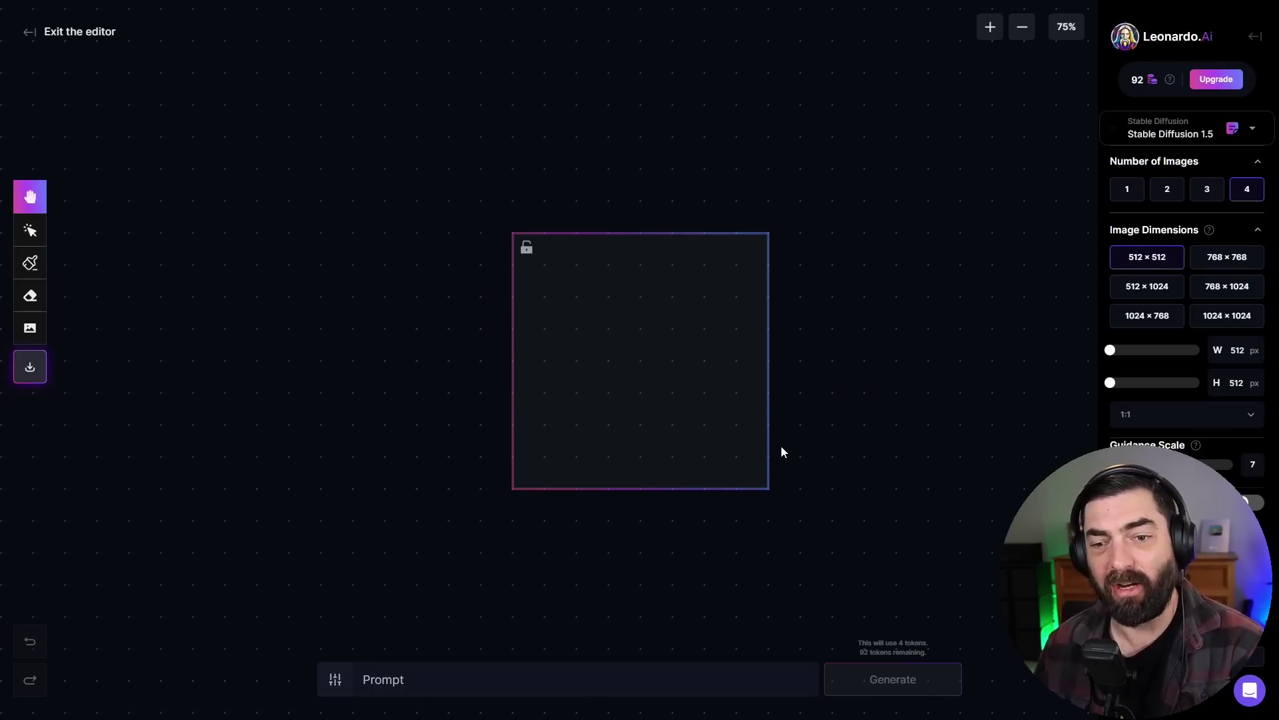
pyautogui.click(30, 329)
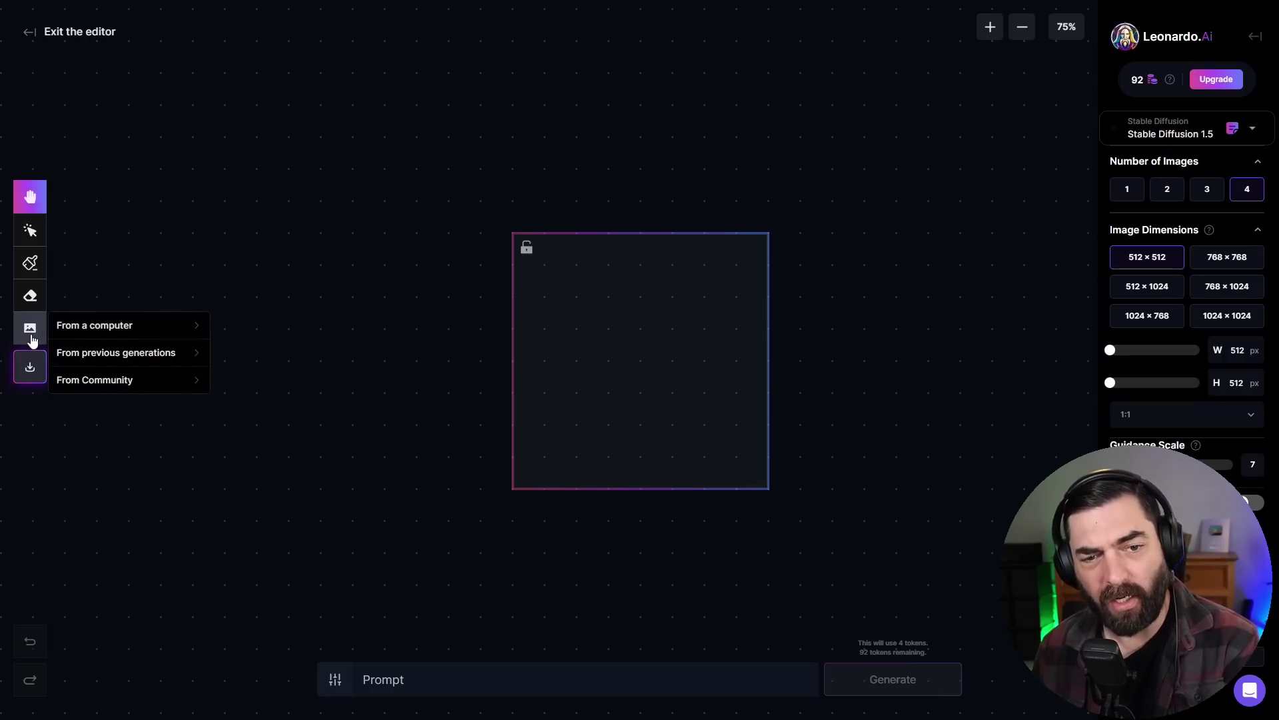
pyautogui.click(127, 324)
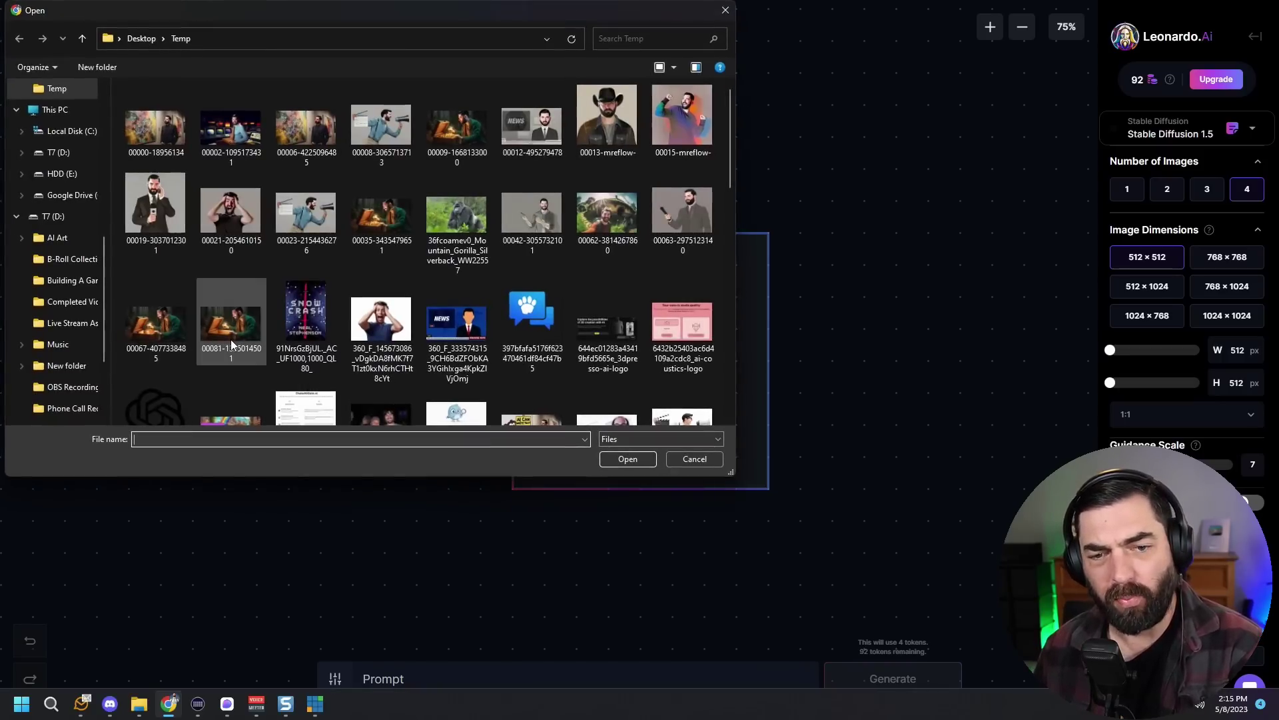
pyautogui.click(457, 215)
pyautogui.click(626, 458)
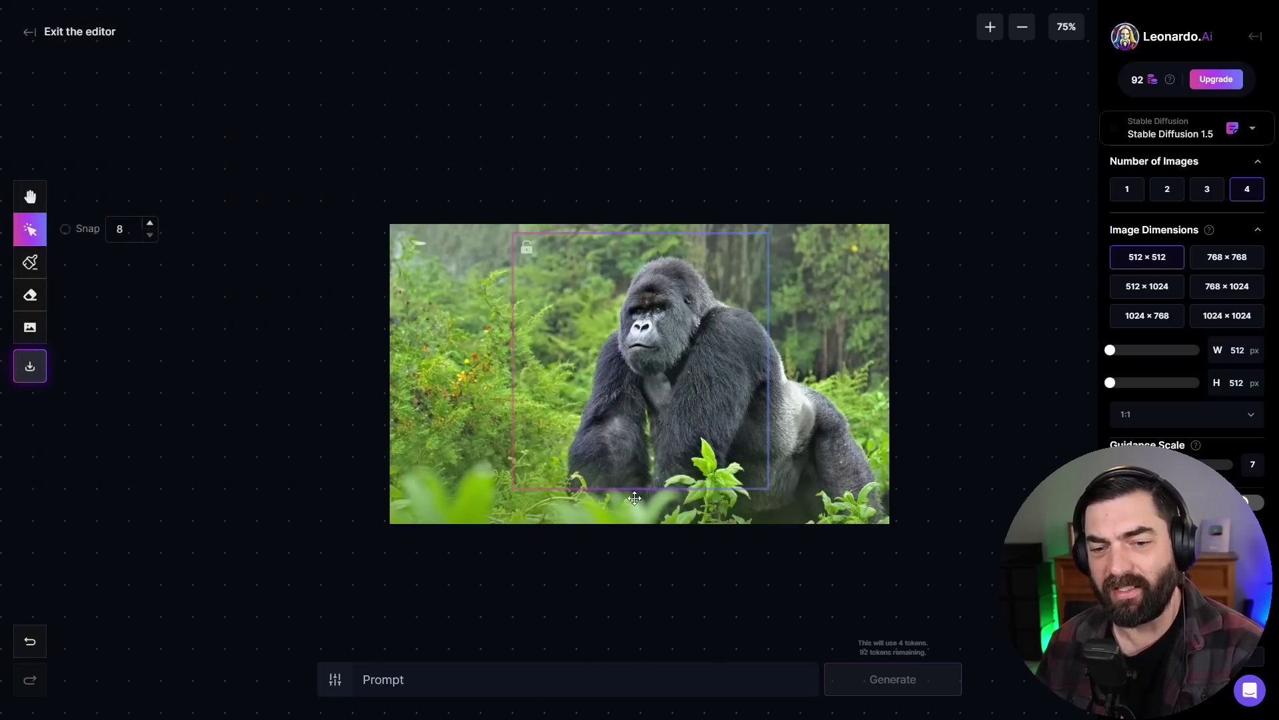
# Position the generation frame just past the gorilla photo's left edge.
pyautogui.moveTo(692, 450); pyautogui.dragTo(442, 482)
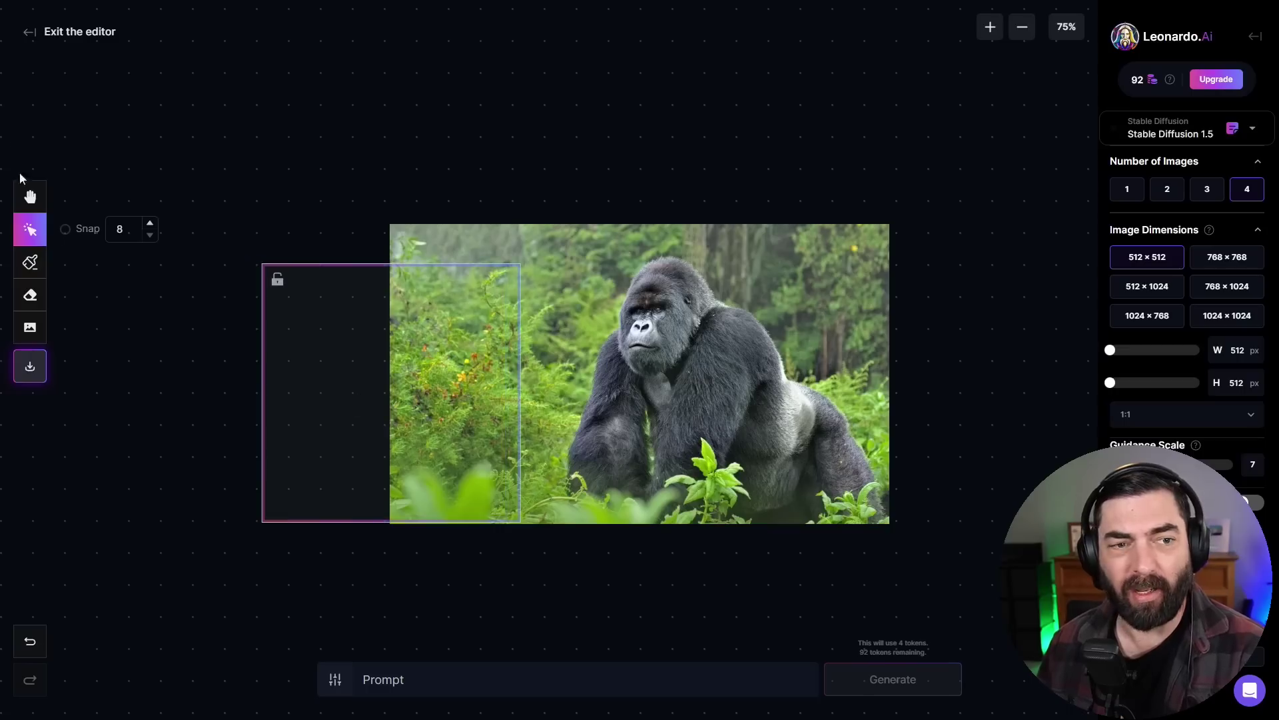
pyautogui.moveTo(425, 416); pyautogui.dragTo(433, 441)
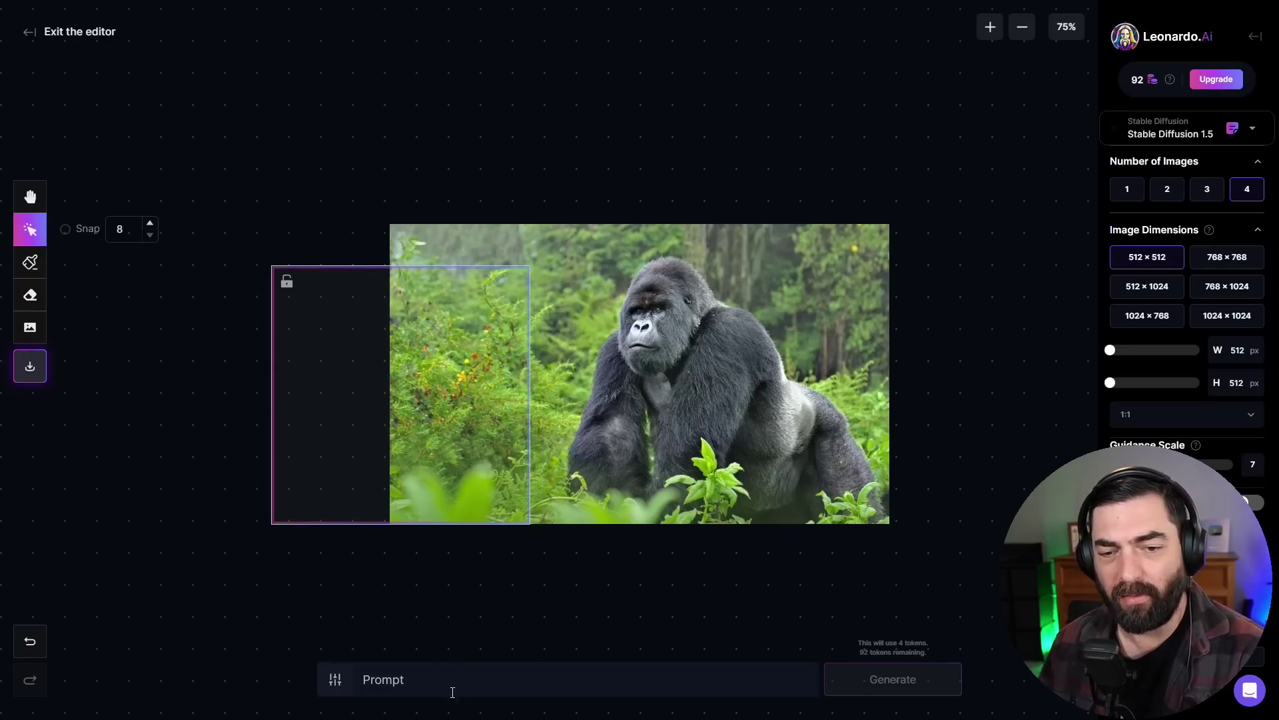
pyautogui.moveTo(446, 359); pyautogui.dragTo(429, 358)
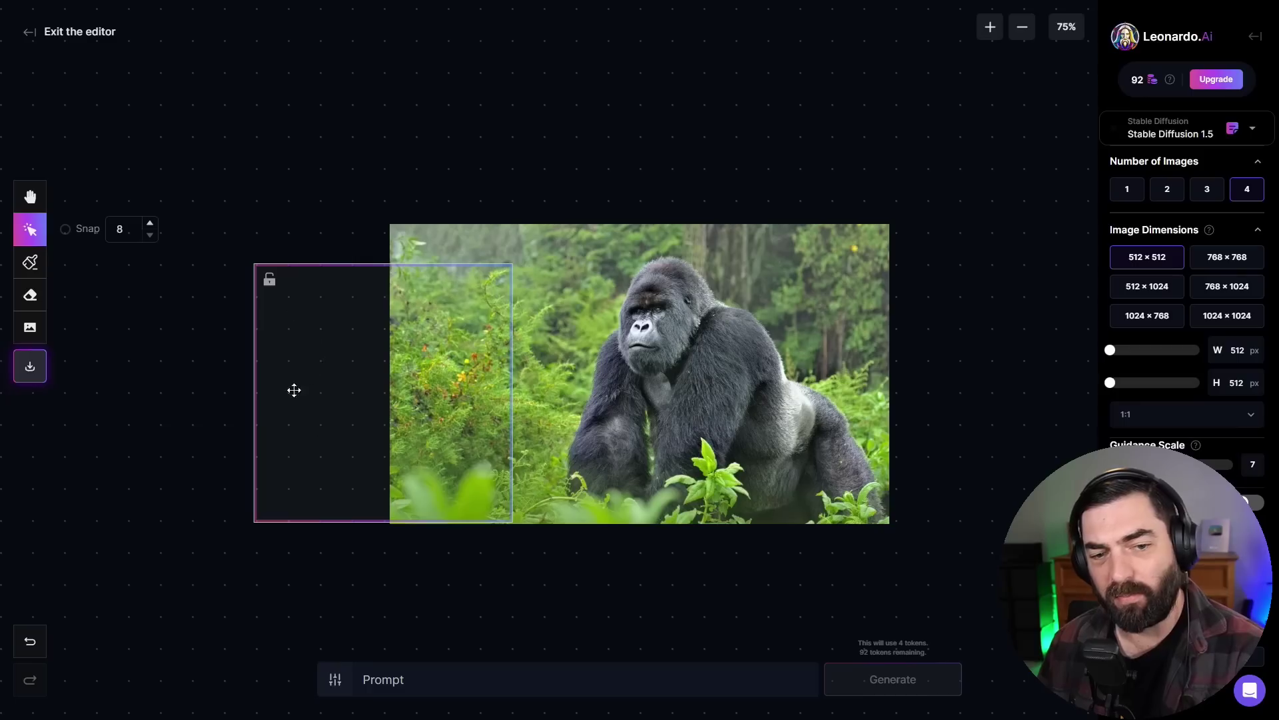
# Generate 'a green forest landscape' outpainting and browse all four variations.
pyautogui.click(462, 690)
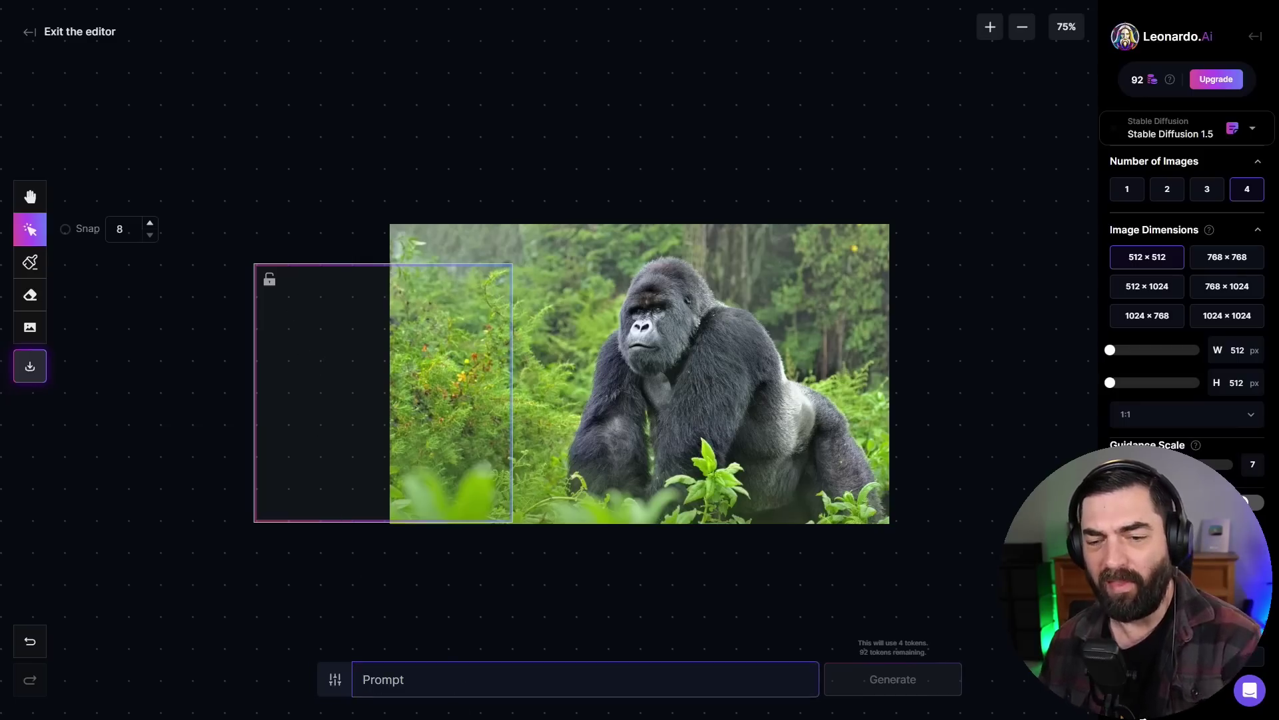
pyautogui.write('a green forest landscape')
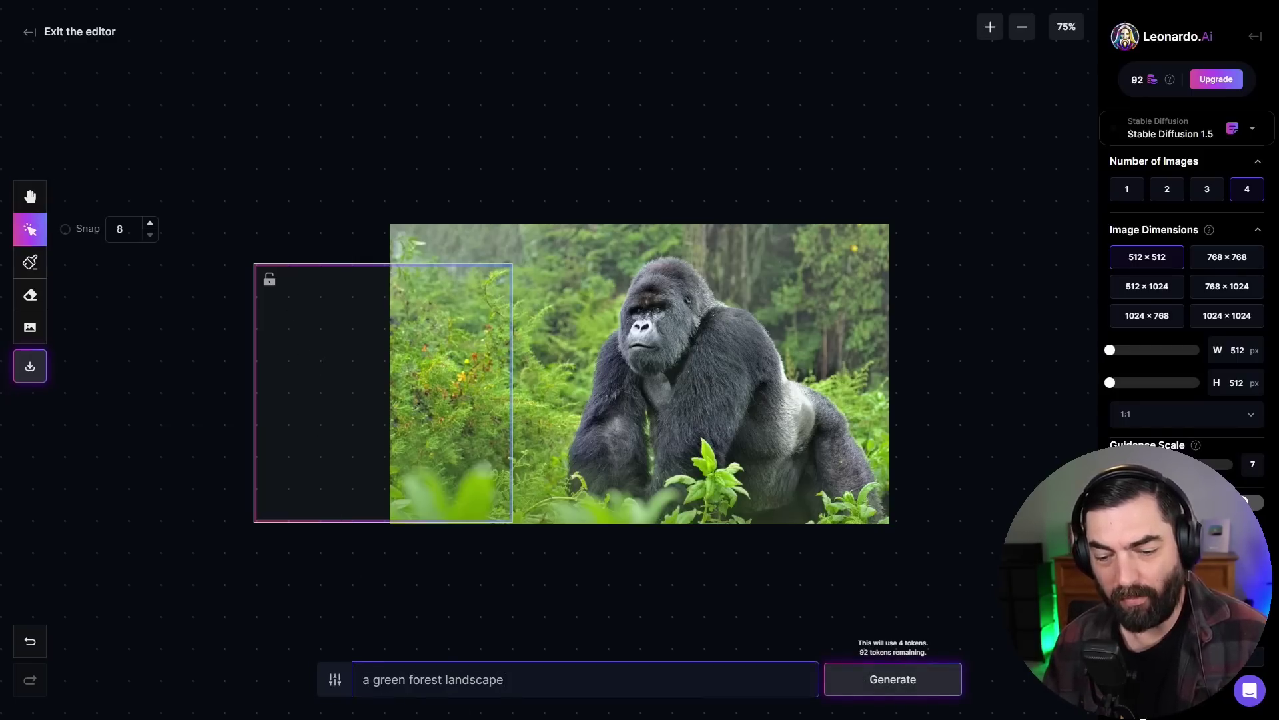
pyautogui.press('Return')
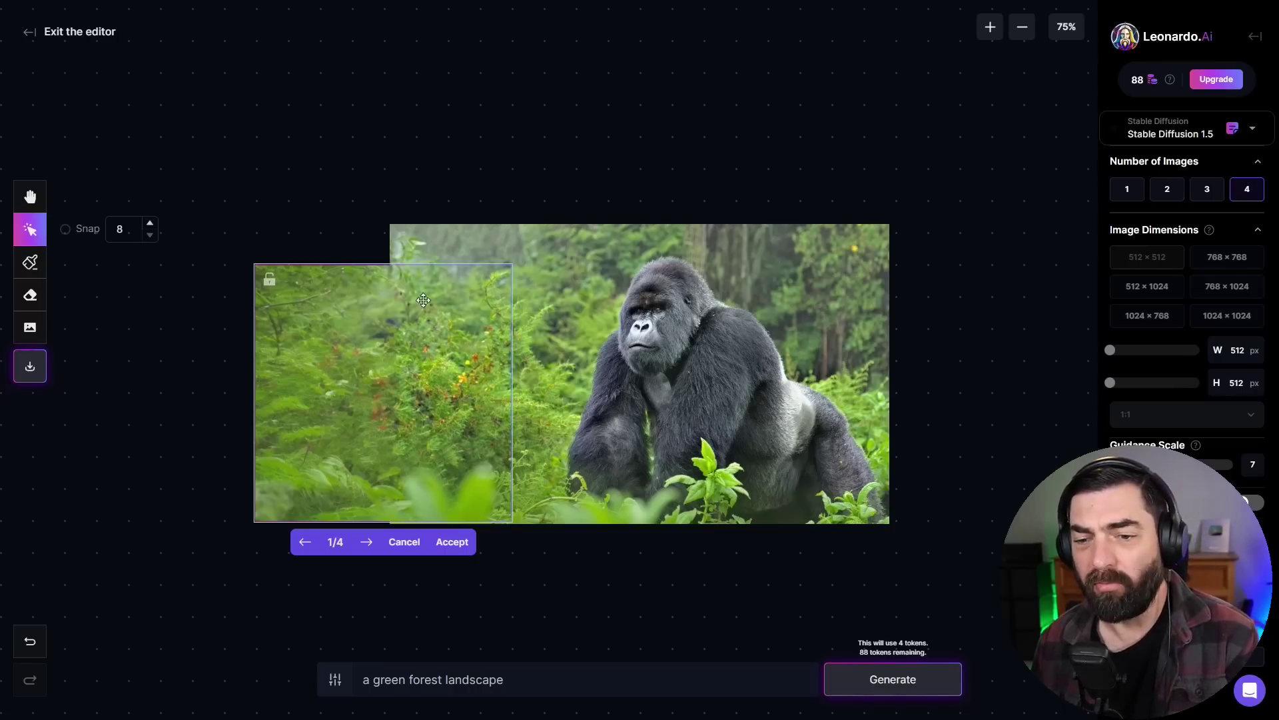
pyautogui.click(367, 542)
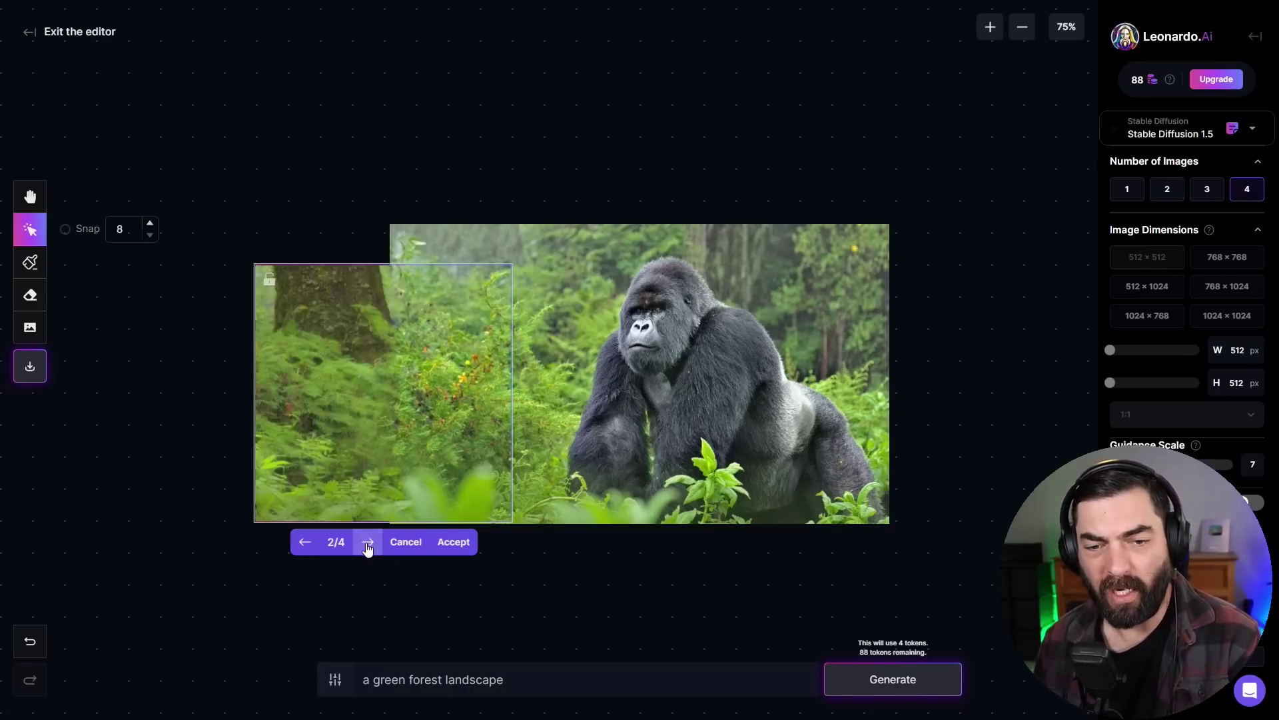
pyautogui.click(367, 542)
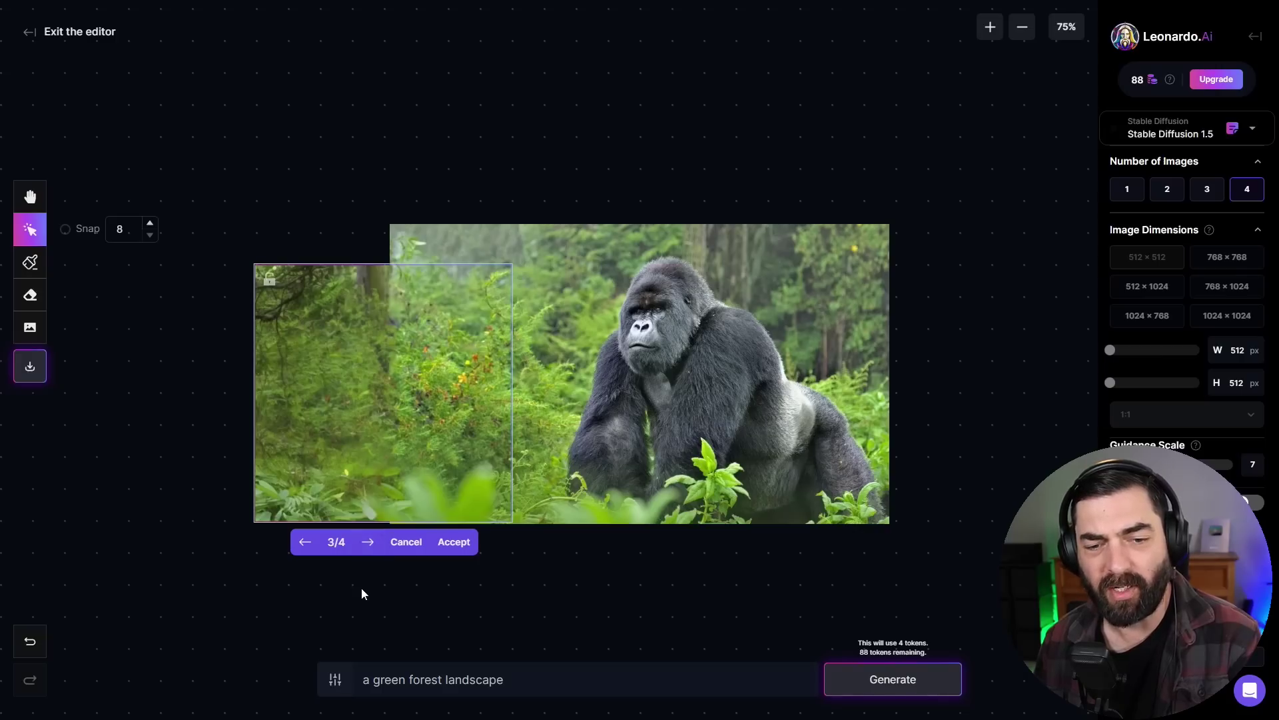
pyautogui.click(368, 542)
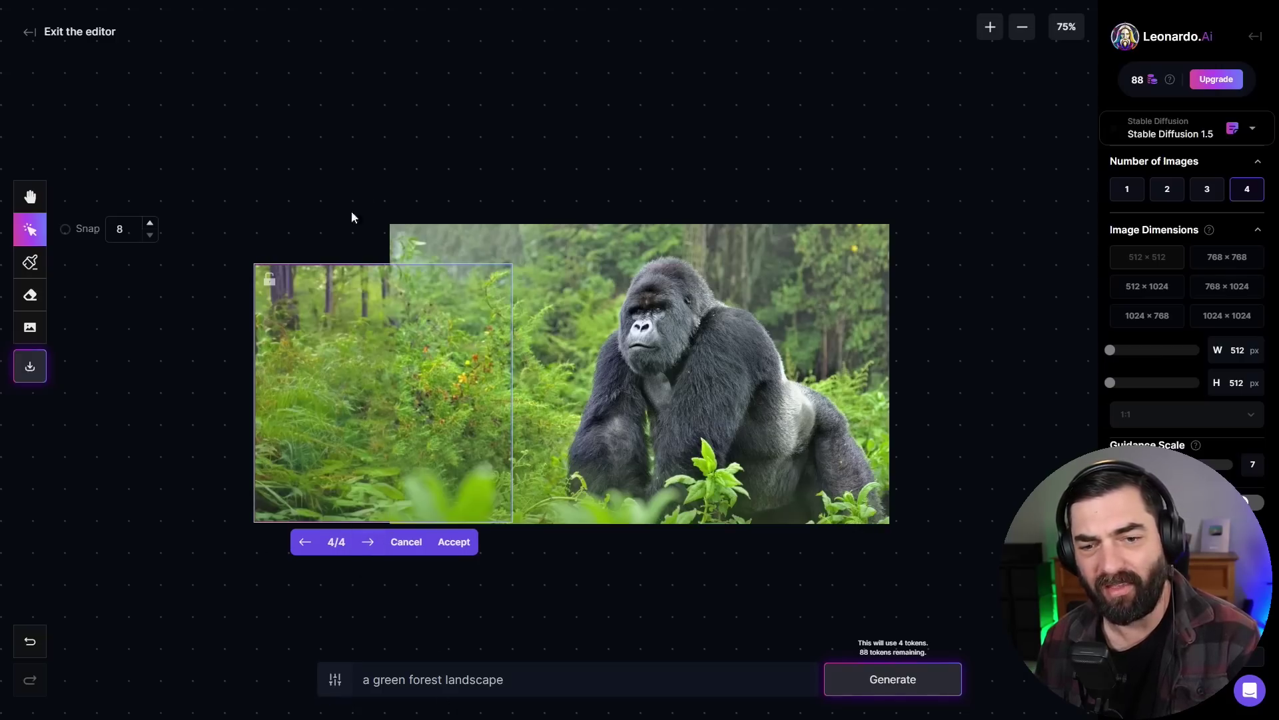
# Keep the left forest fill, then generate the upper-right area and keep the mossy trunk variant.
pyautogui.click(454, 542)
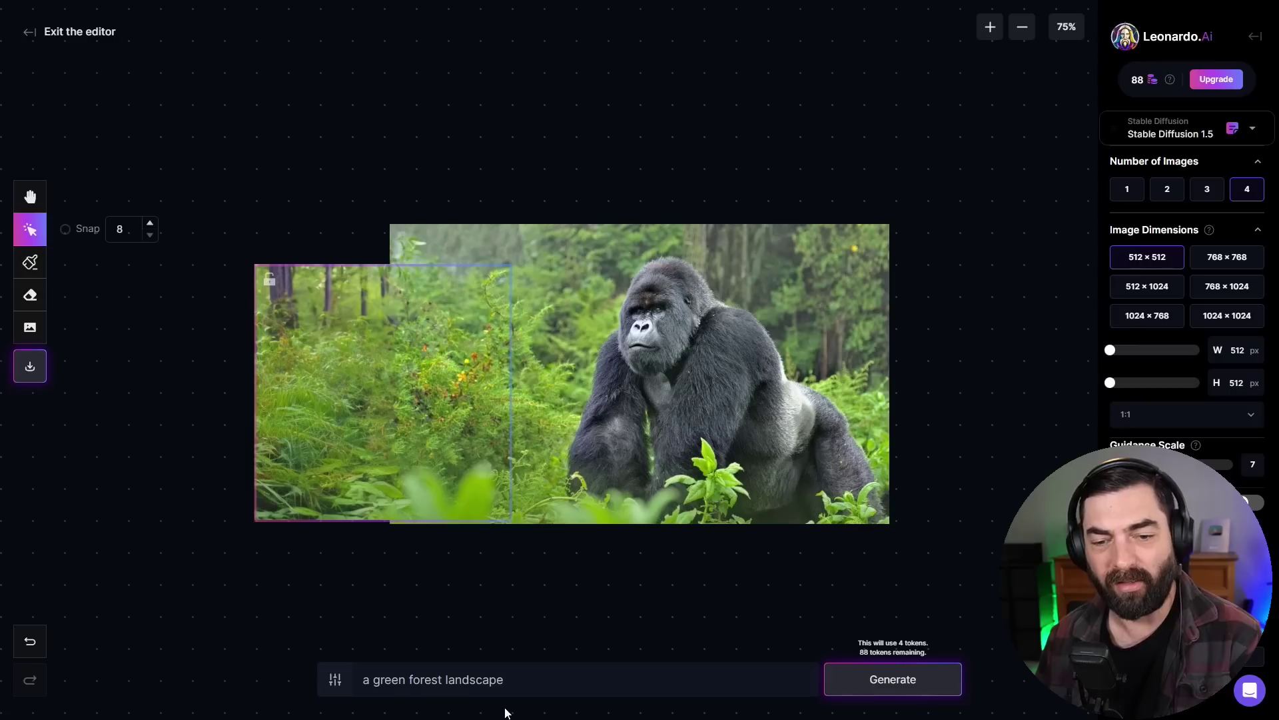
pyautogui.moveTo(955, 338); pyautogui.dragTo(989, 251)
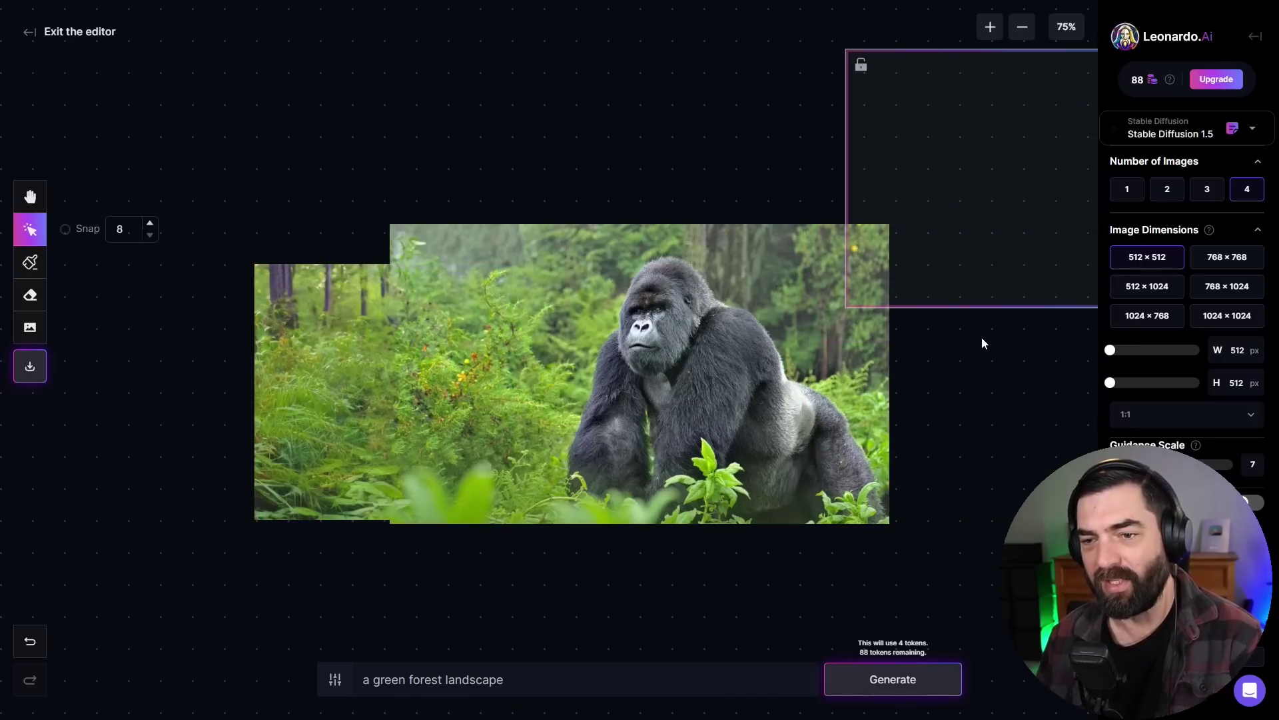
pyautogui.moveTo(954, 258); pyautogui.dragTo(926, 329)
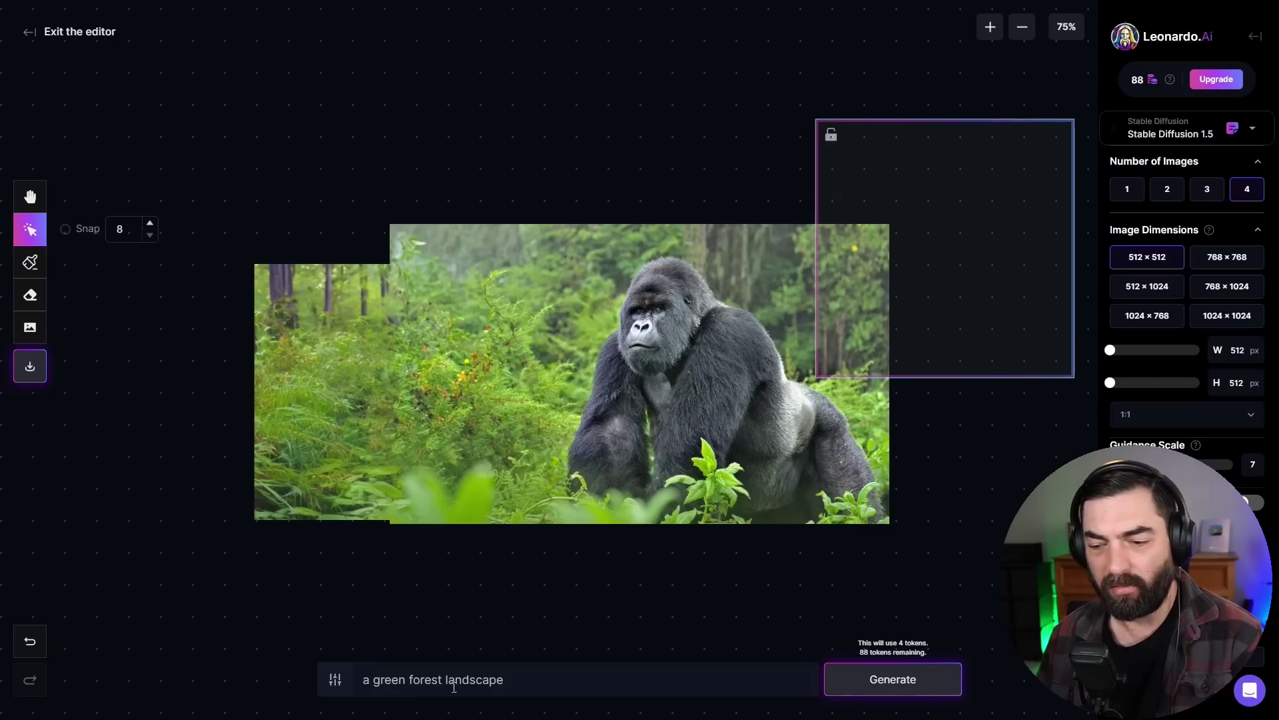
pyautogui.click(895, 693)
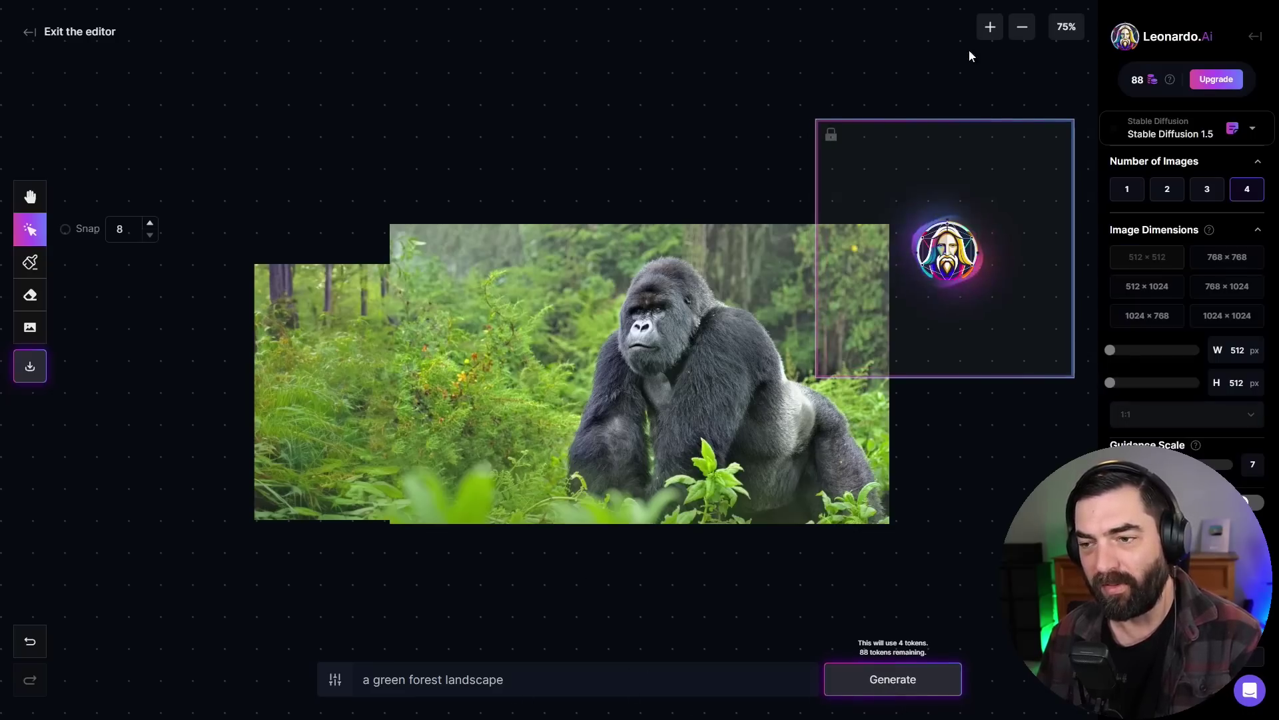
pyautogui.click(928, 398)
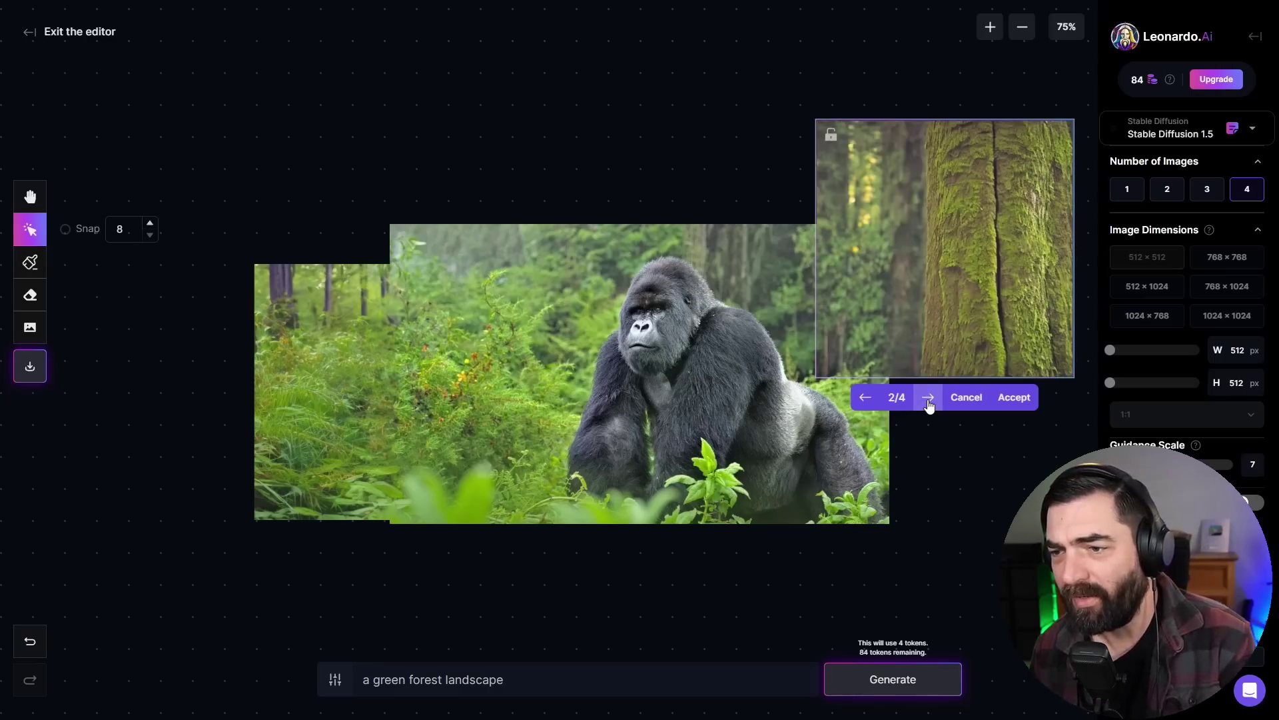
pyautogui.click(929, 398)
pyautogui.click(929, 398)
pyautogui.click(1014, 400)
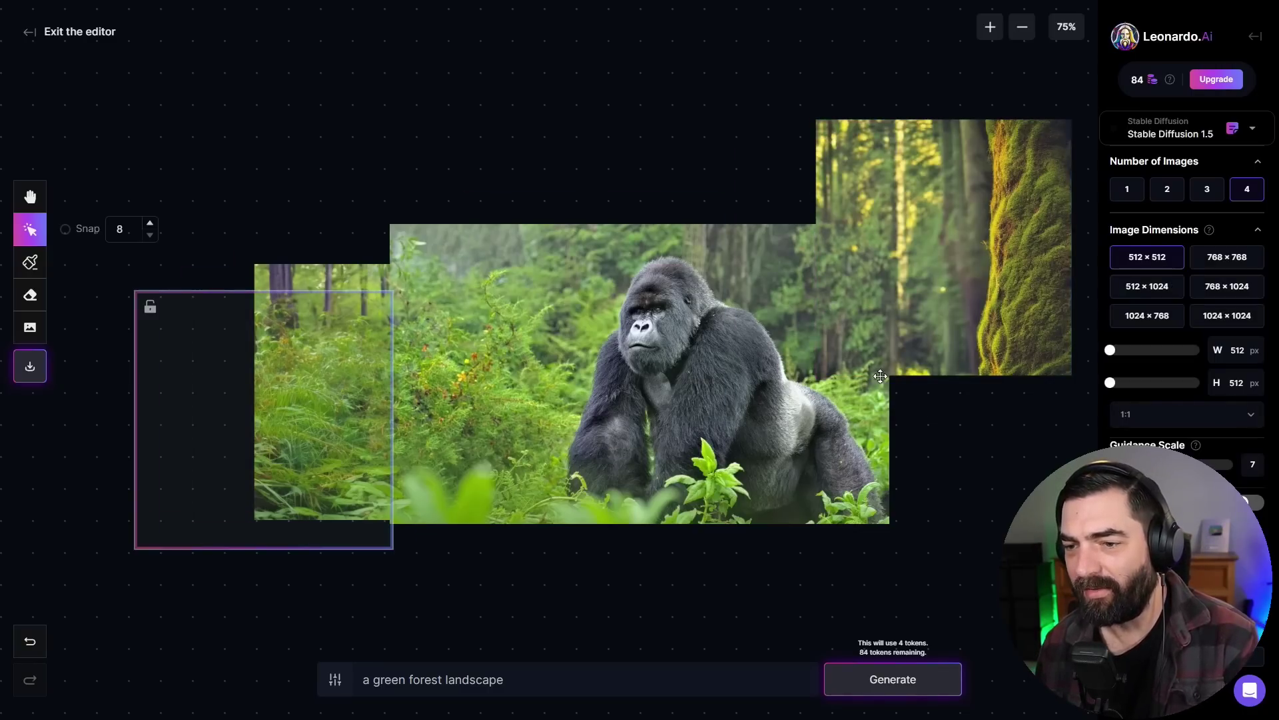
# Generate and keep a forest fill for the lower-right gap, then frame the upper-left edge.
pyautogui.moveTo(837, 306); pyautogui.dragTo(980, 411)
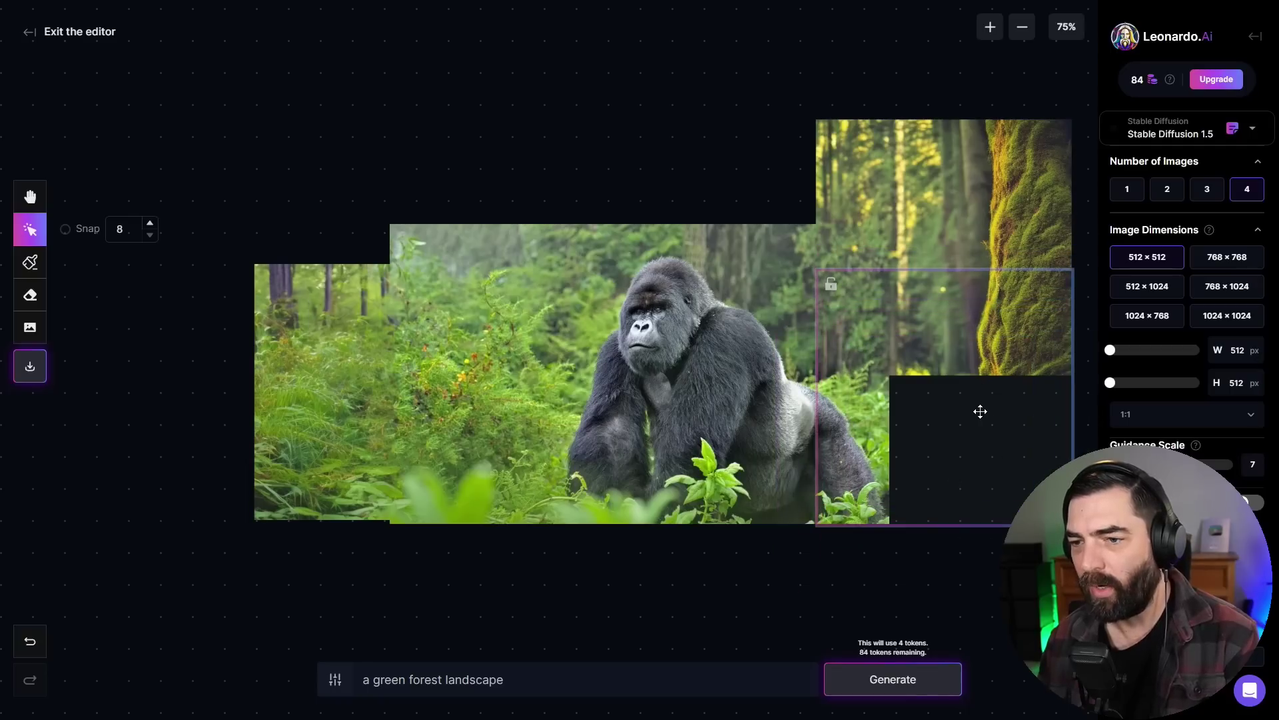
pyautogui.click(893, 679)
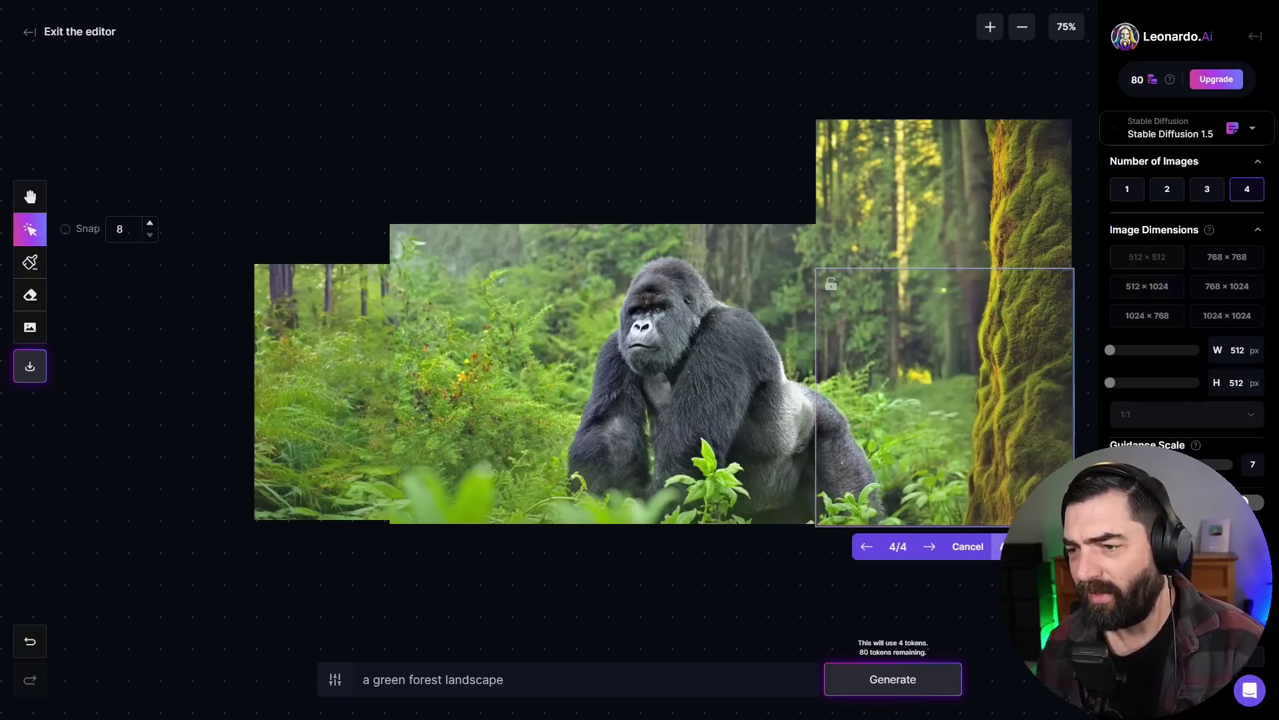
pyautogui.click(1006, 546)
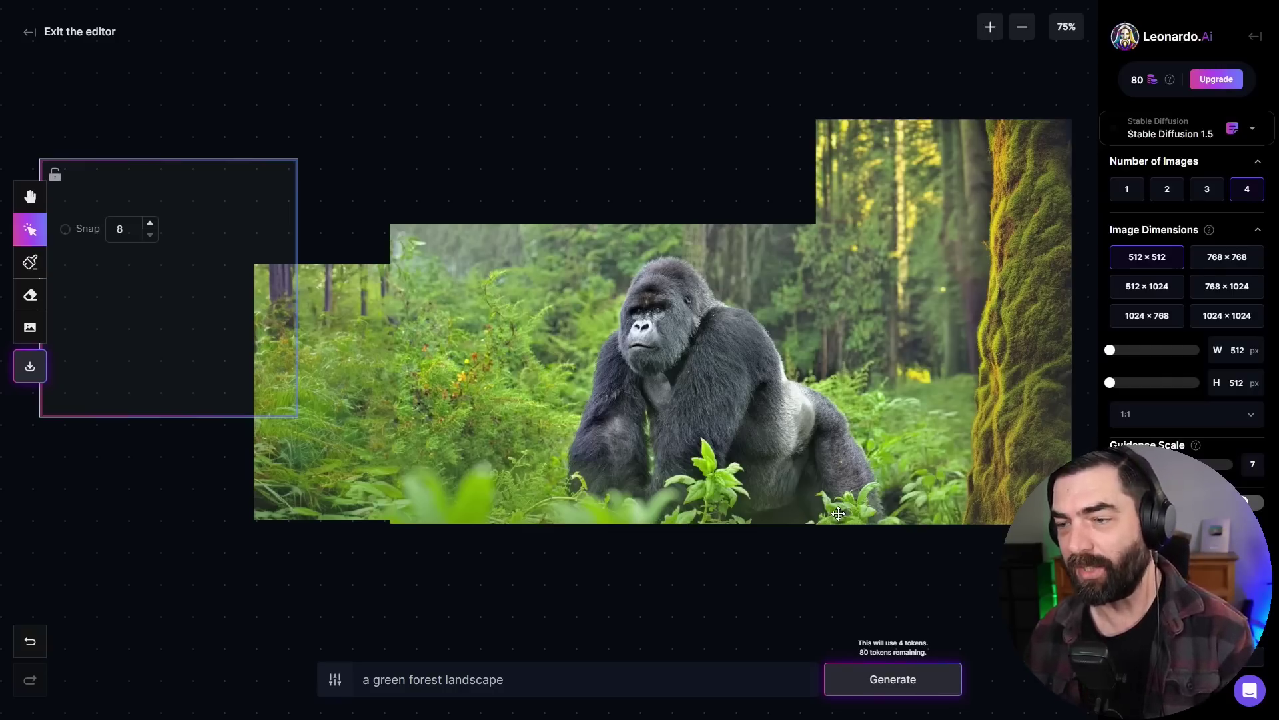
pyautogui.moveTo(153, 280); pyautogui.dragTo(395, 252)
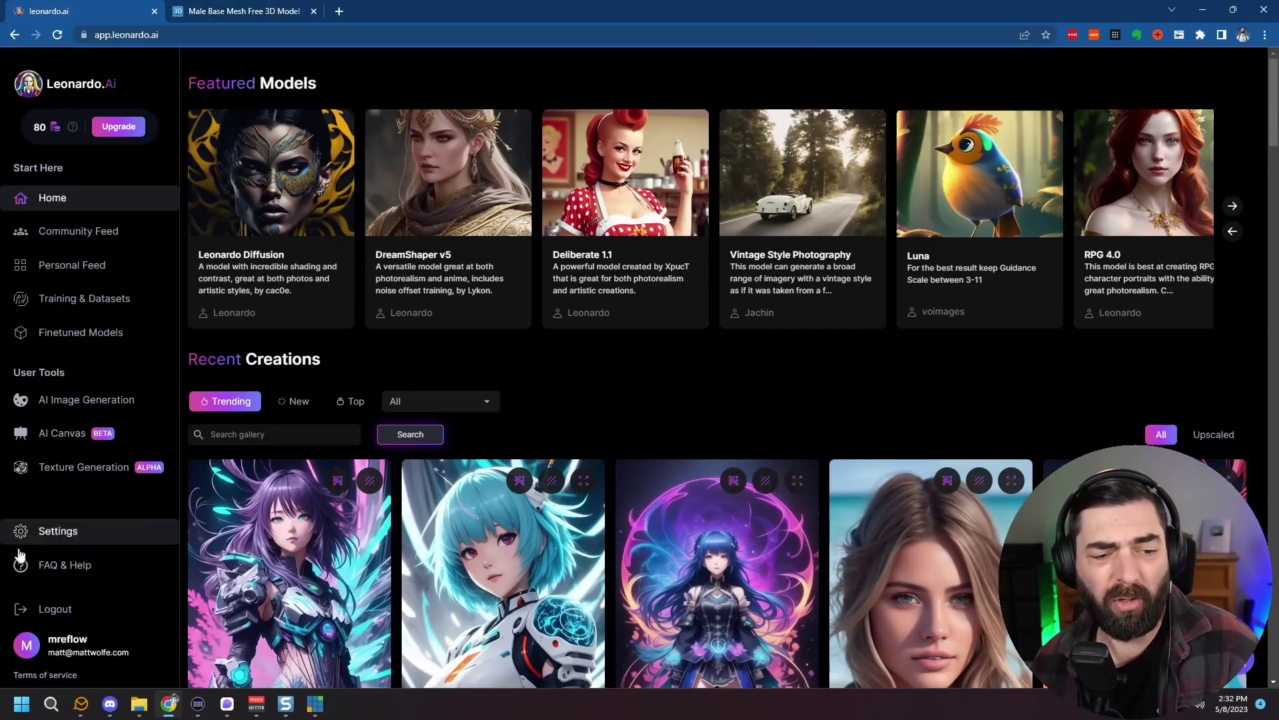
# Open the Human Male object in Texture Generation, check its base mesh page, and orbit it sideways.
pyautogui.click(70, 465)
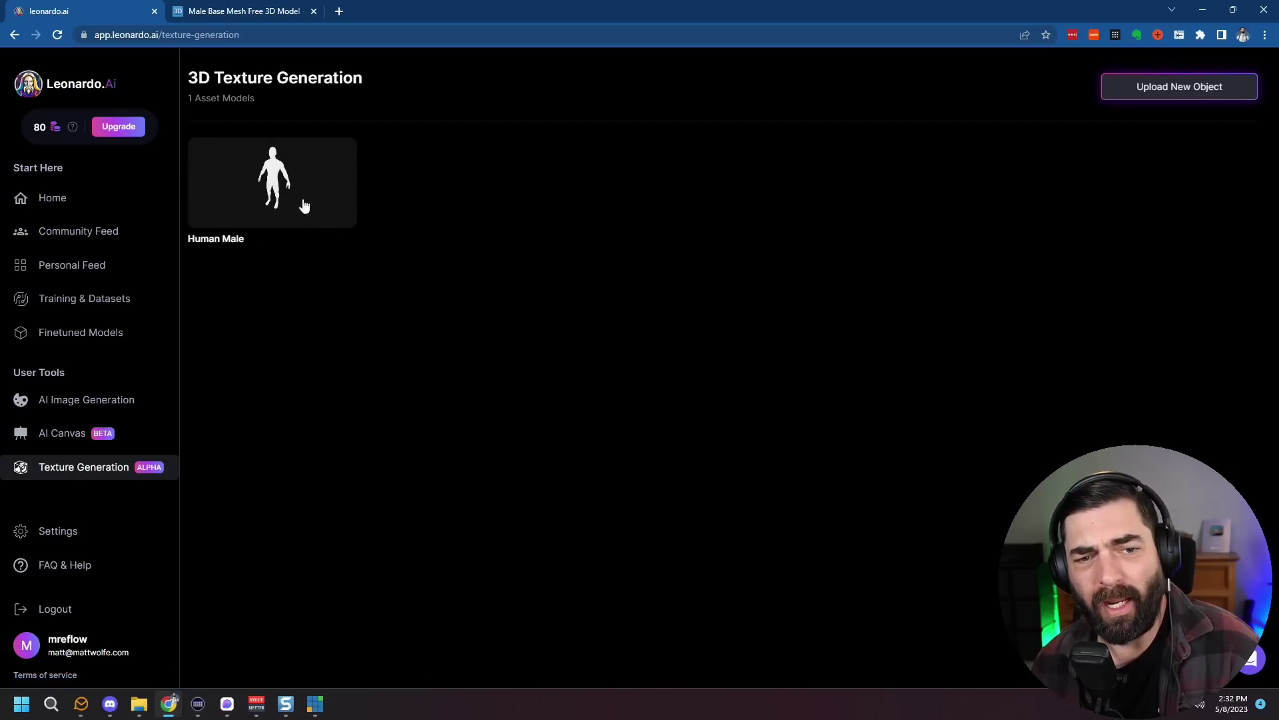
pyautogui.click(263, 198)
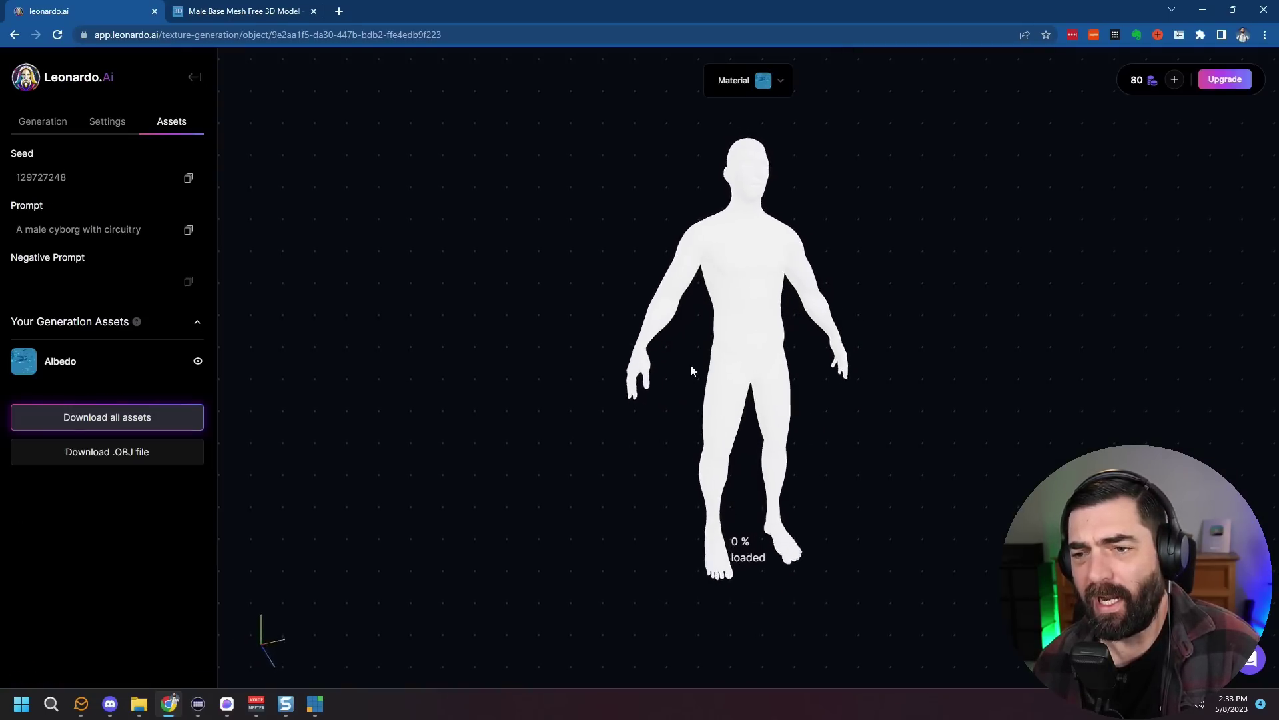
pyautogui.click(244, 10)
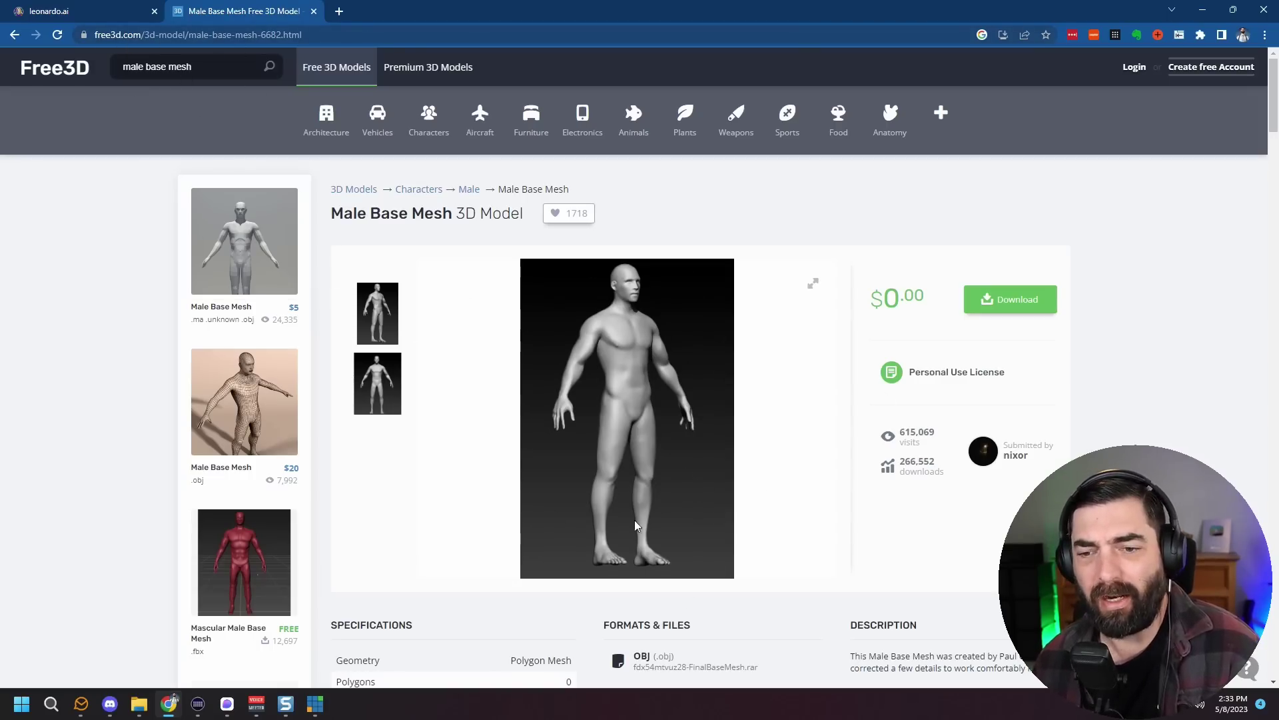
pyautogui.click(80, 11)
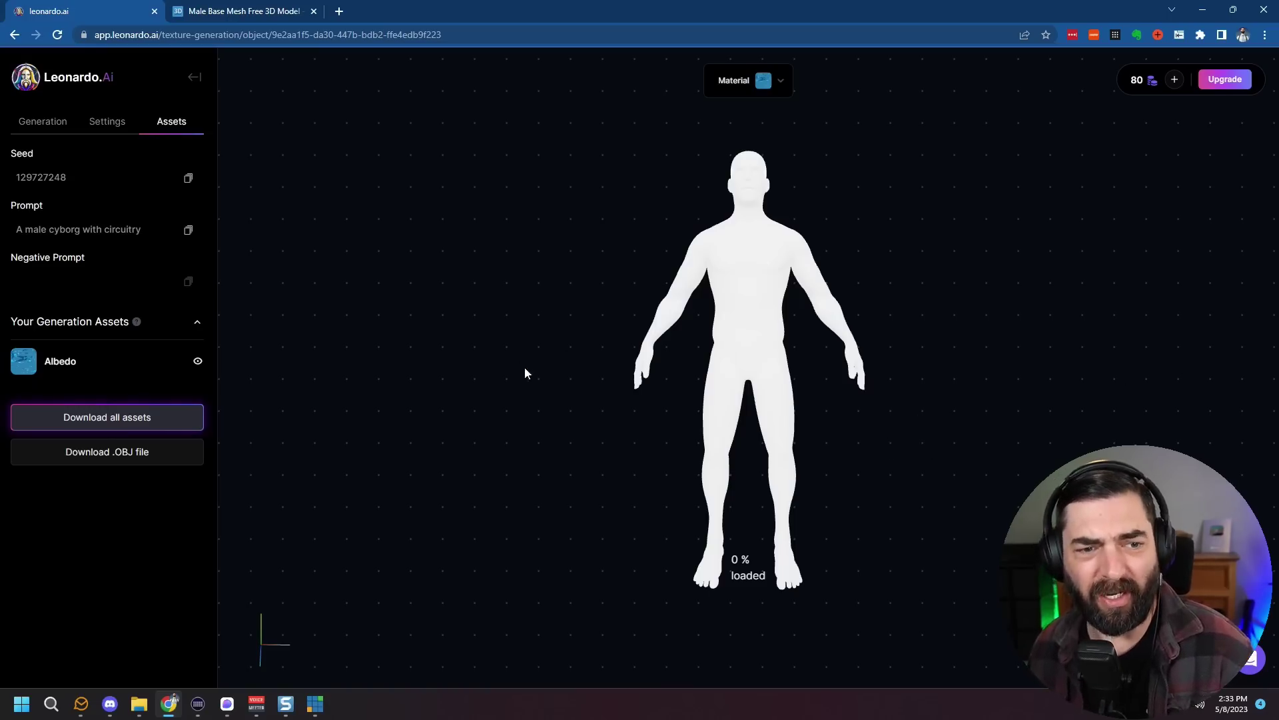
pyautogui.moveTo(856, 381); pyautogui.dragTo(676, 360)
# Preview the male mesh with the dark Batman material, orbiting and zooming to inspect it.
pyautogui.click(766, 80)
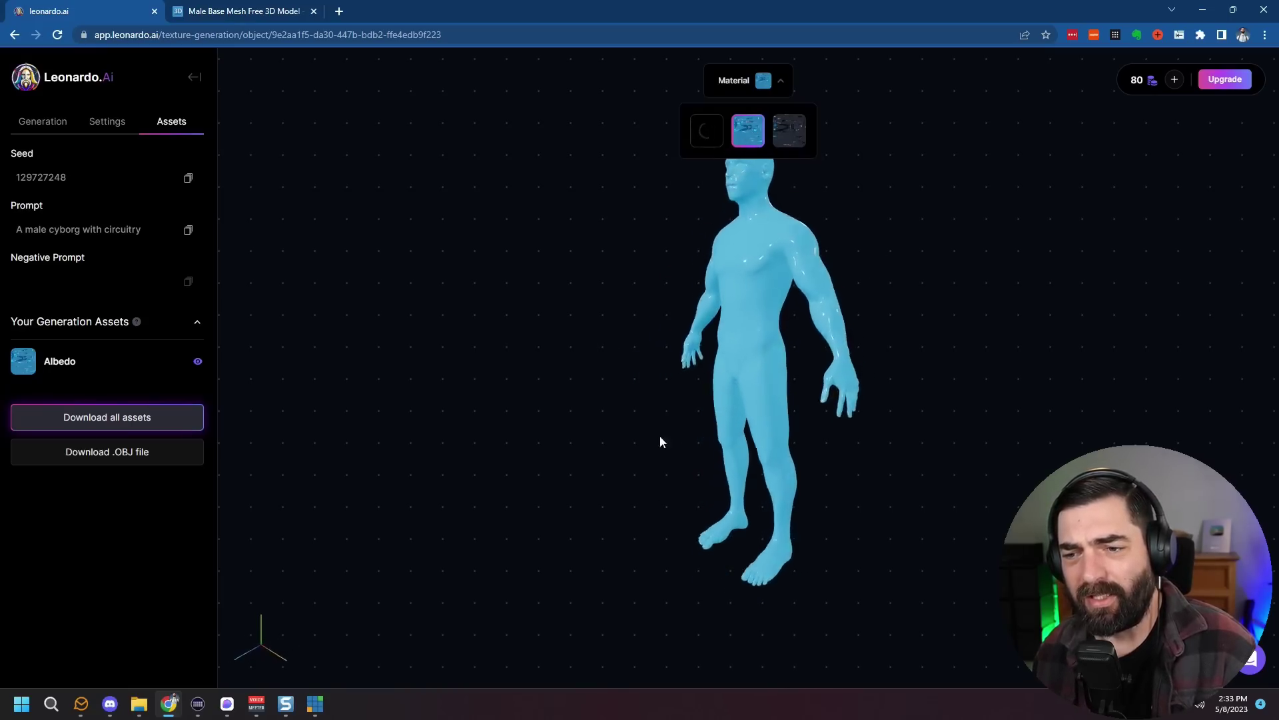
pyautogui.click(791, 132)
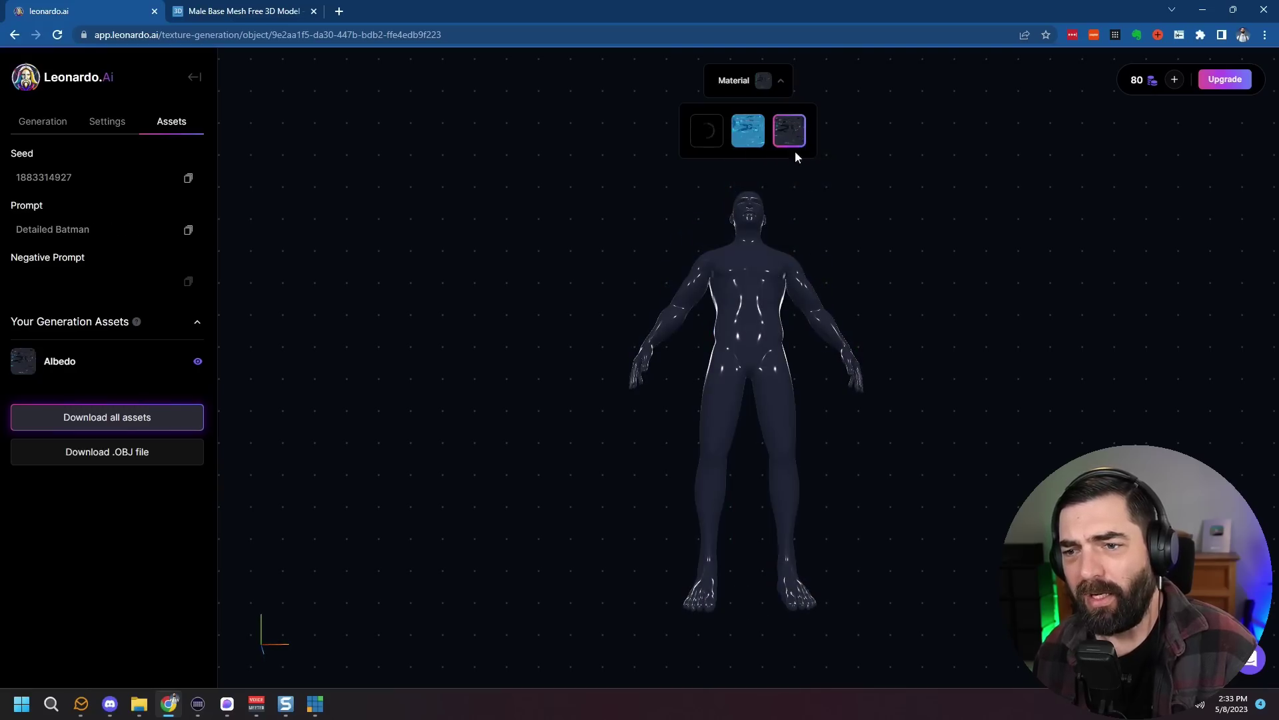
pyautogui.moveTo(733, 383); pyautogui.dragTo(941, 419)
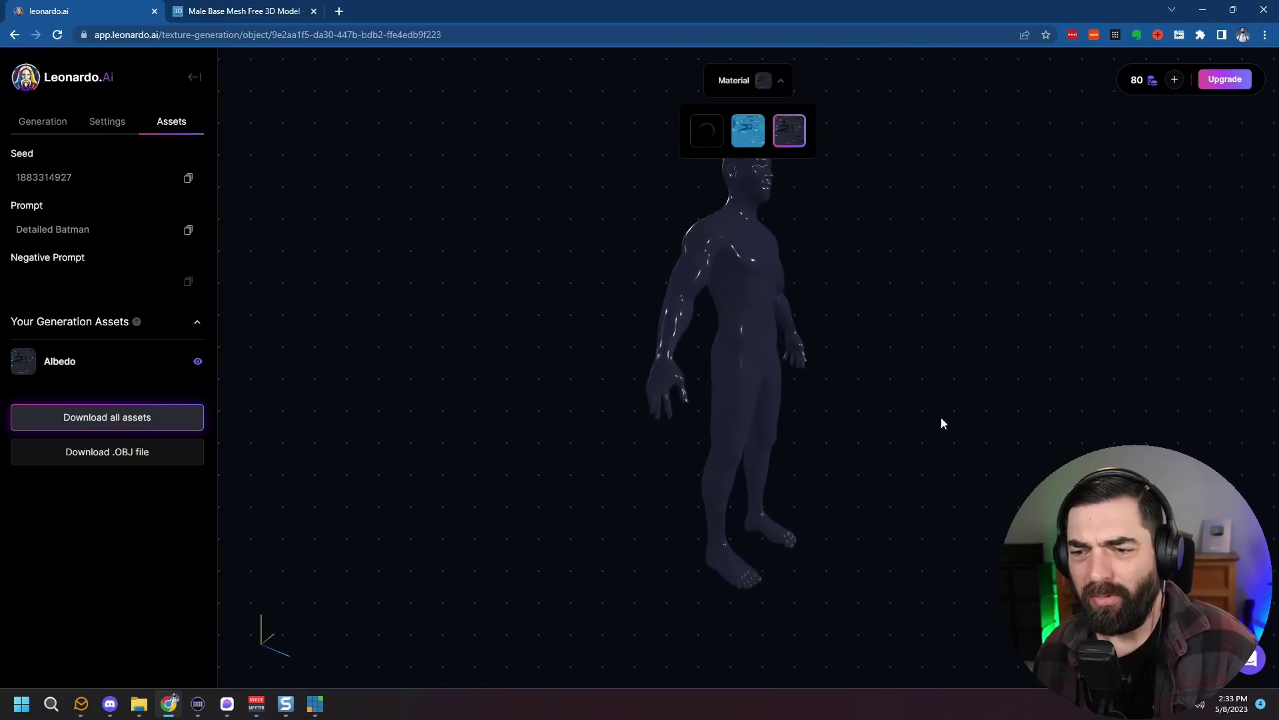
pyautogui.moveTo(765, 336); pyautogui.dragTo(838, 360)
pyautogui.scroll(2, 837, 358)
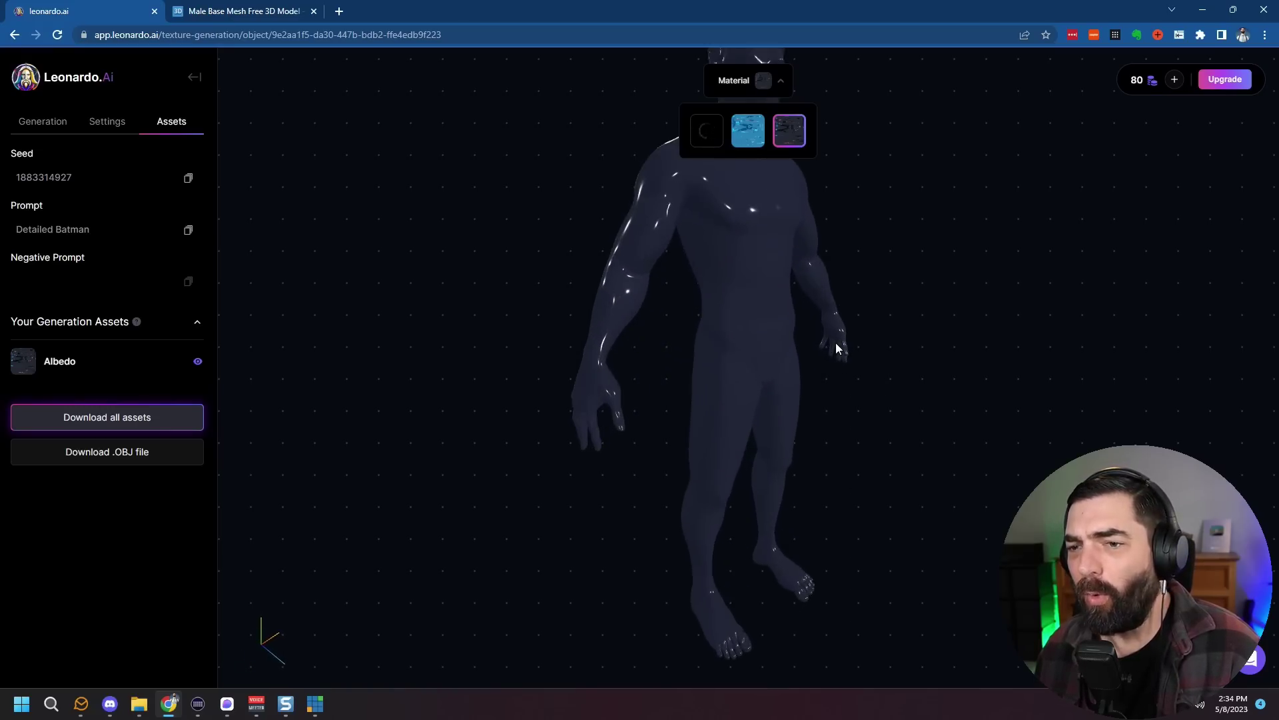
pyautogui.scroll(-3, 835, 357)
pyautogui.scroll(-2, 834, 367)
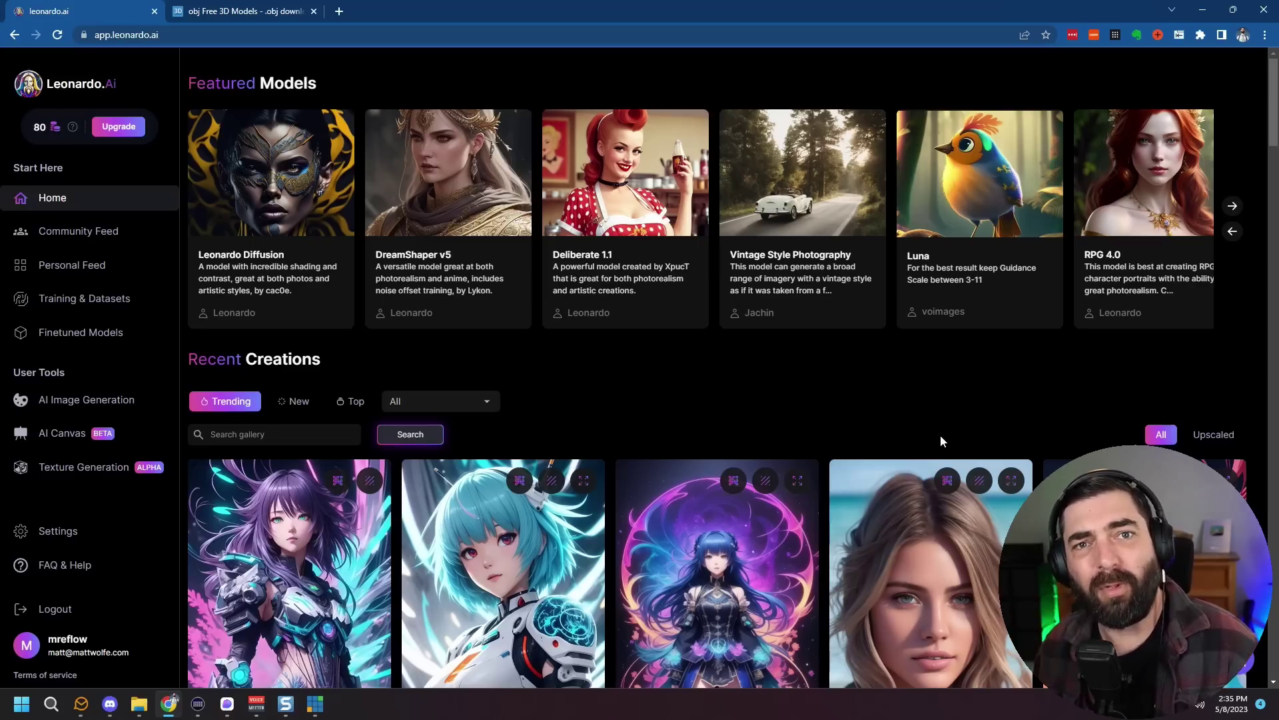
pyautogui.click(233, 189)
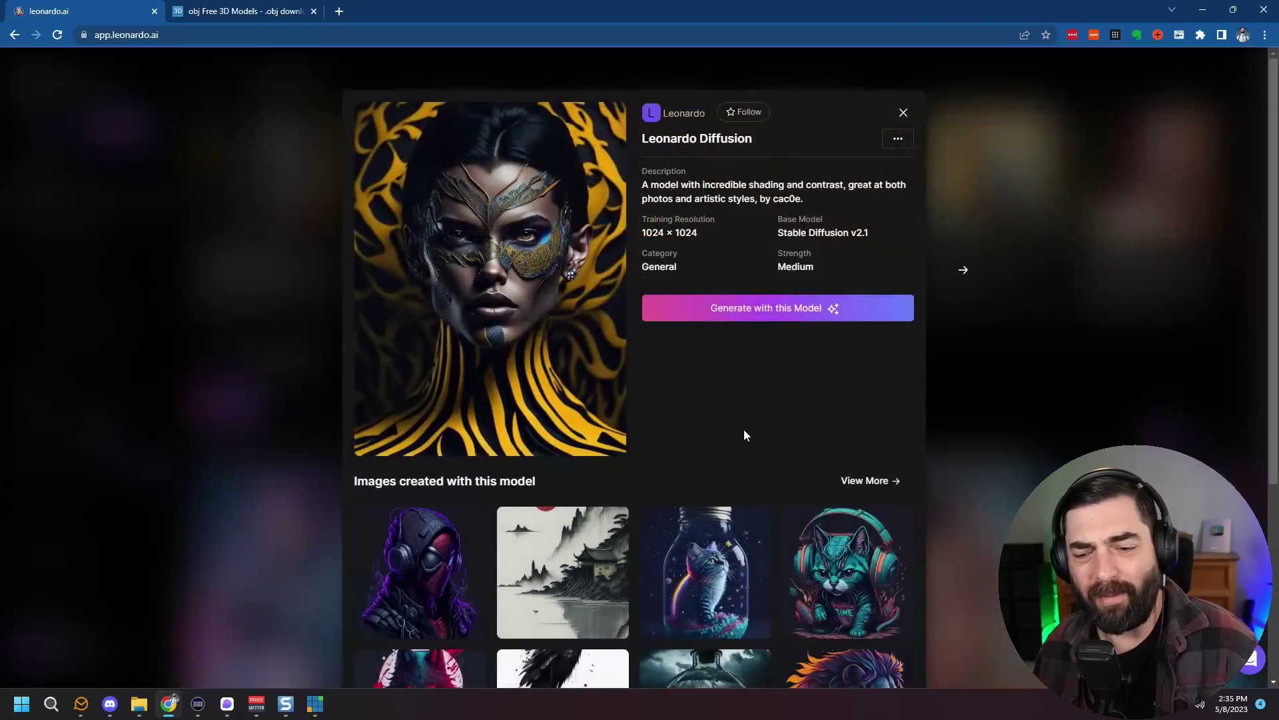
pyautogui.scroll(-4, 745, 434)
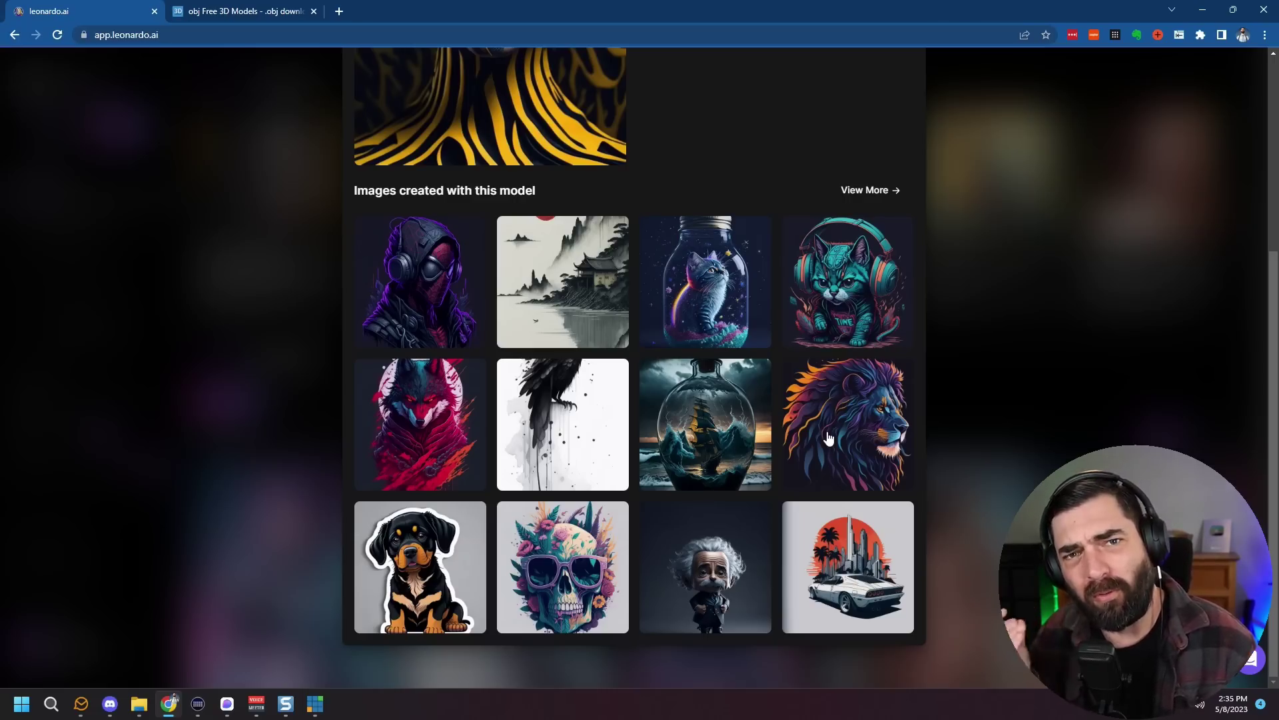
pyautogui.click(447, 301)
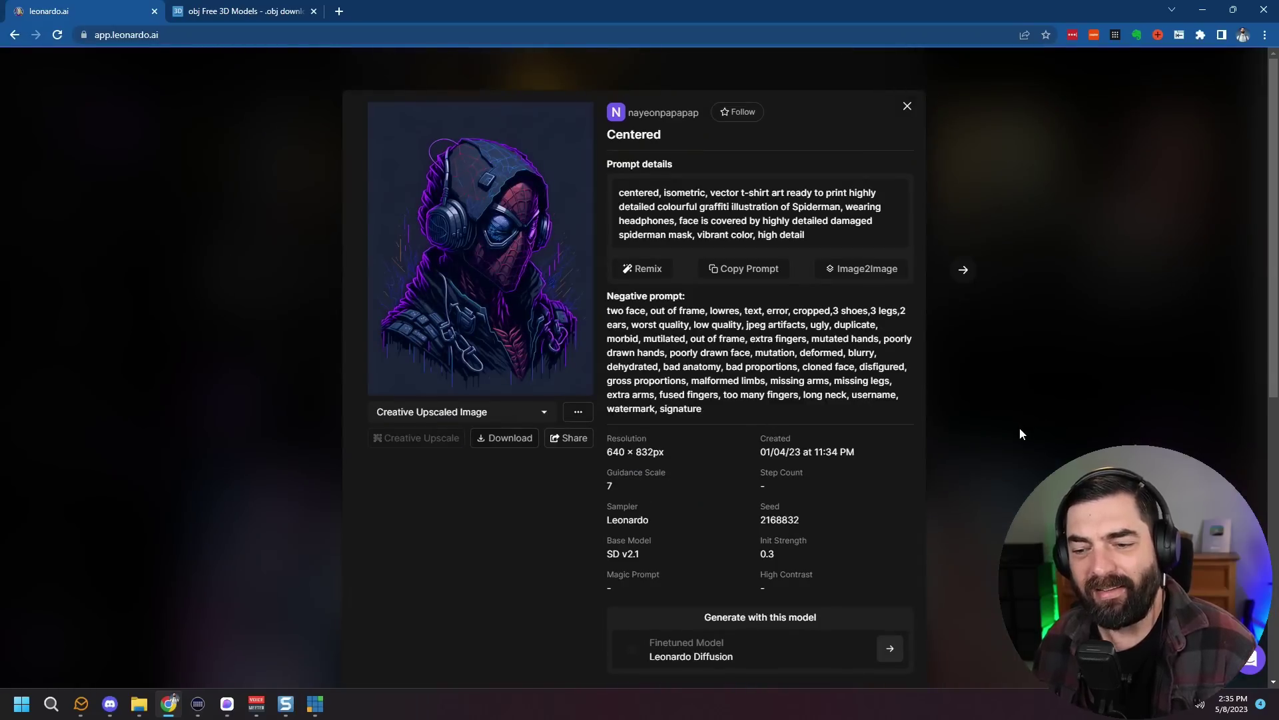
pyautogui.click(1058, 445)
pyautogui.click(758, 388)
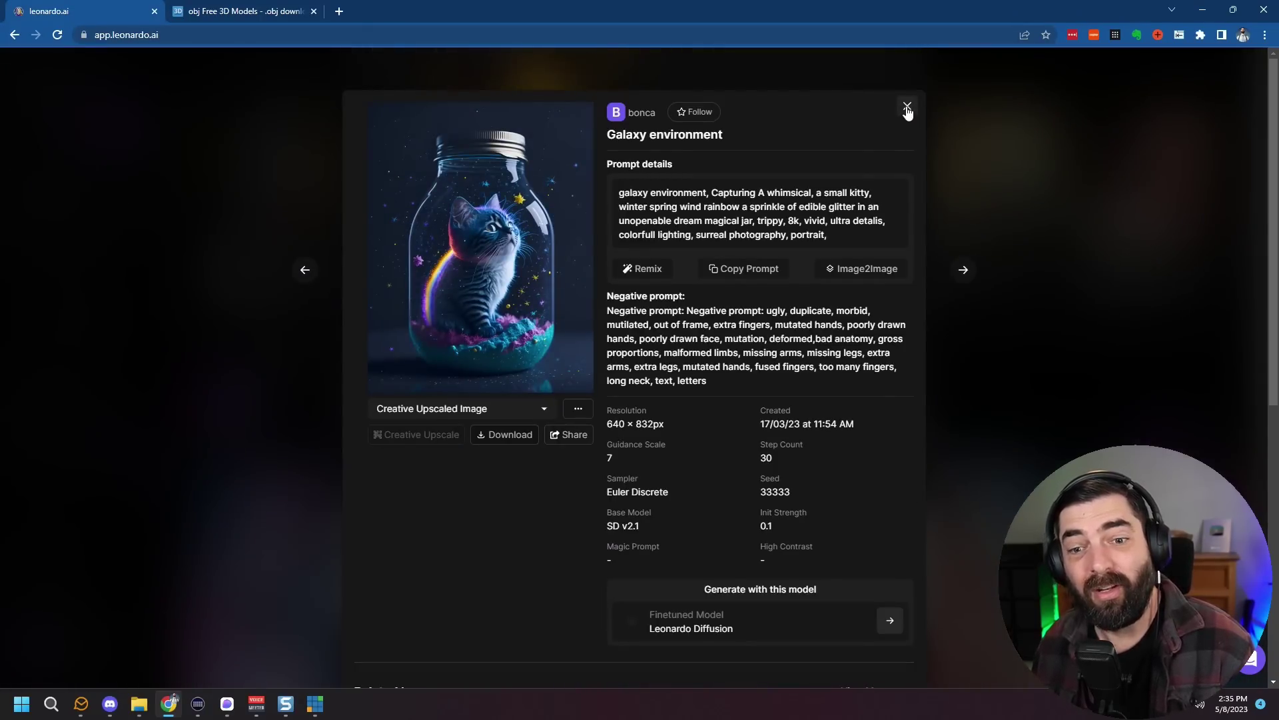
pyautogui.scroll(-10, 553, 403)
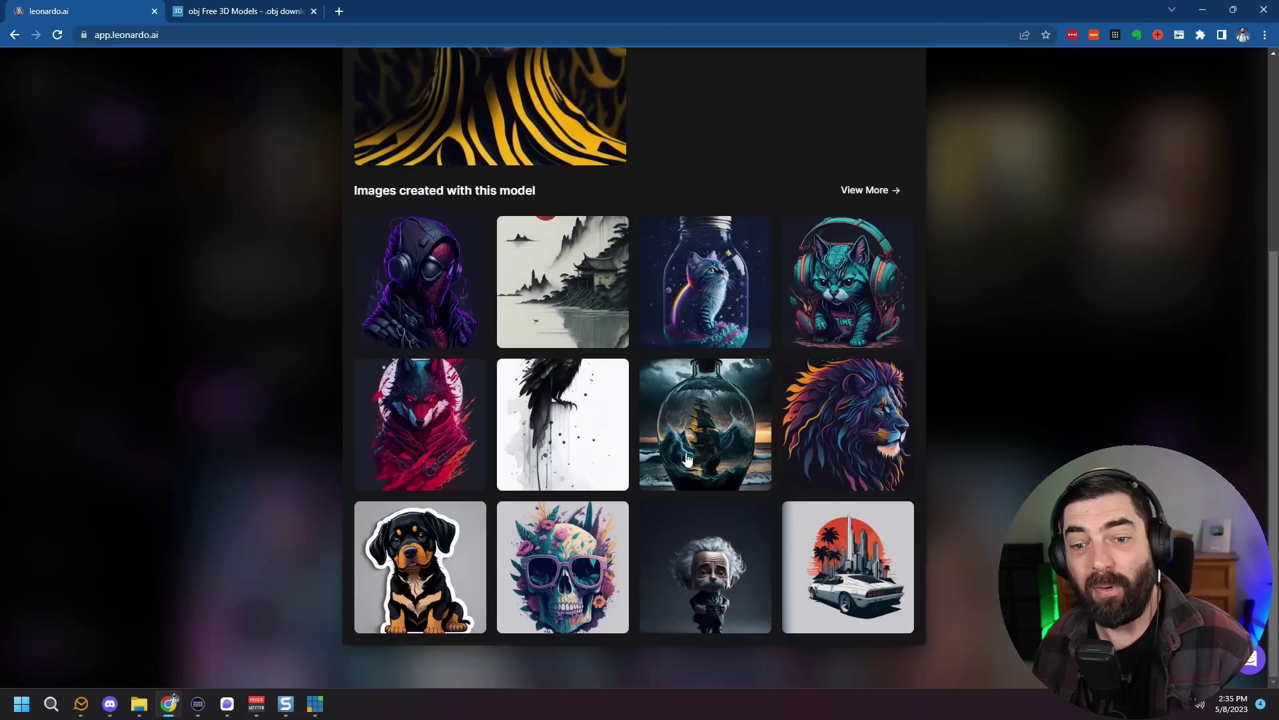
pyautogui.click(1017, 394)
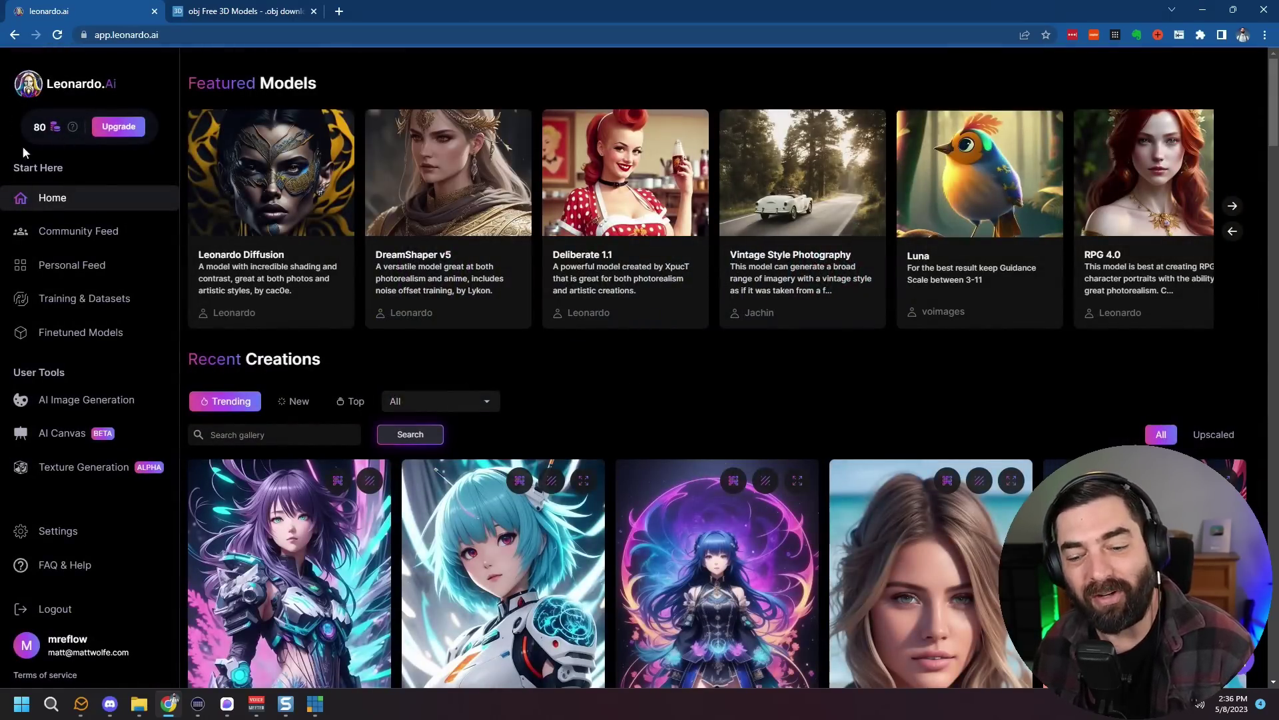
# Switch Recent Creations to the Top filter and scroll through the top-rated gallery.
pyautogui.click(351, 400)
pyautogui.scroll(-5, 352, 400)
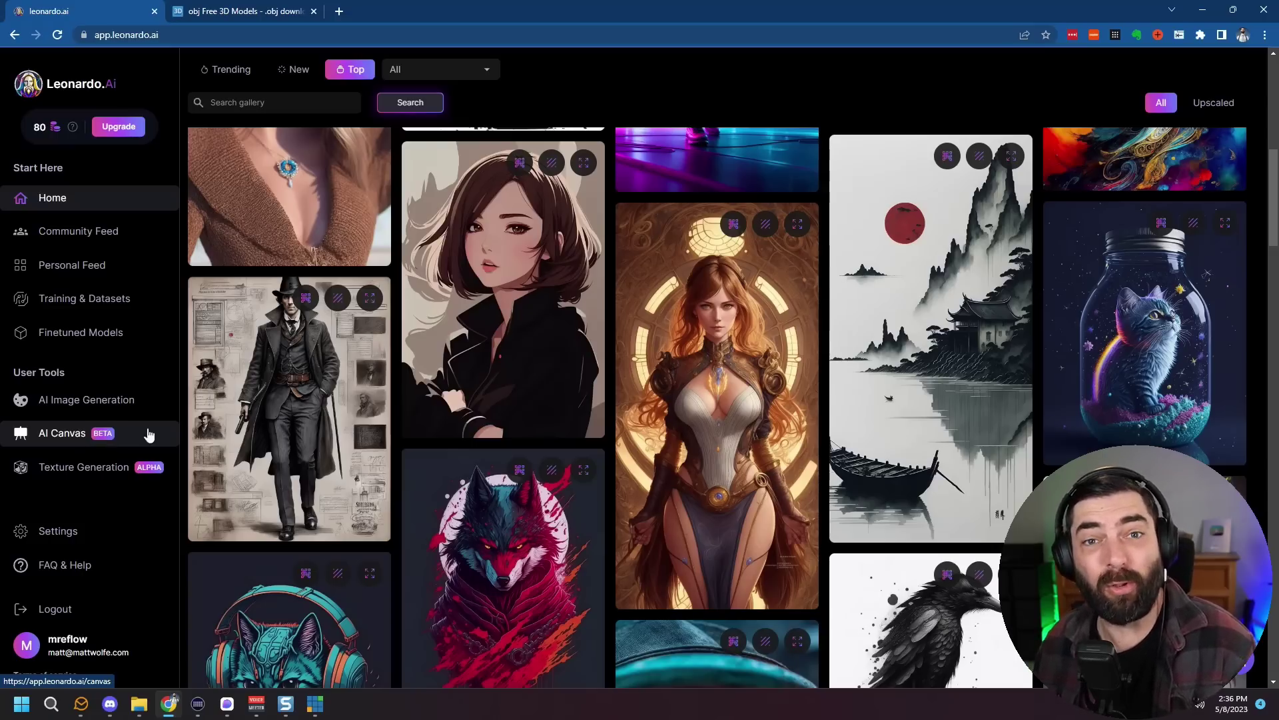
pyautogui.moveTo(717, 474)
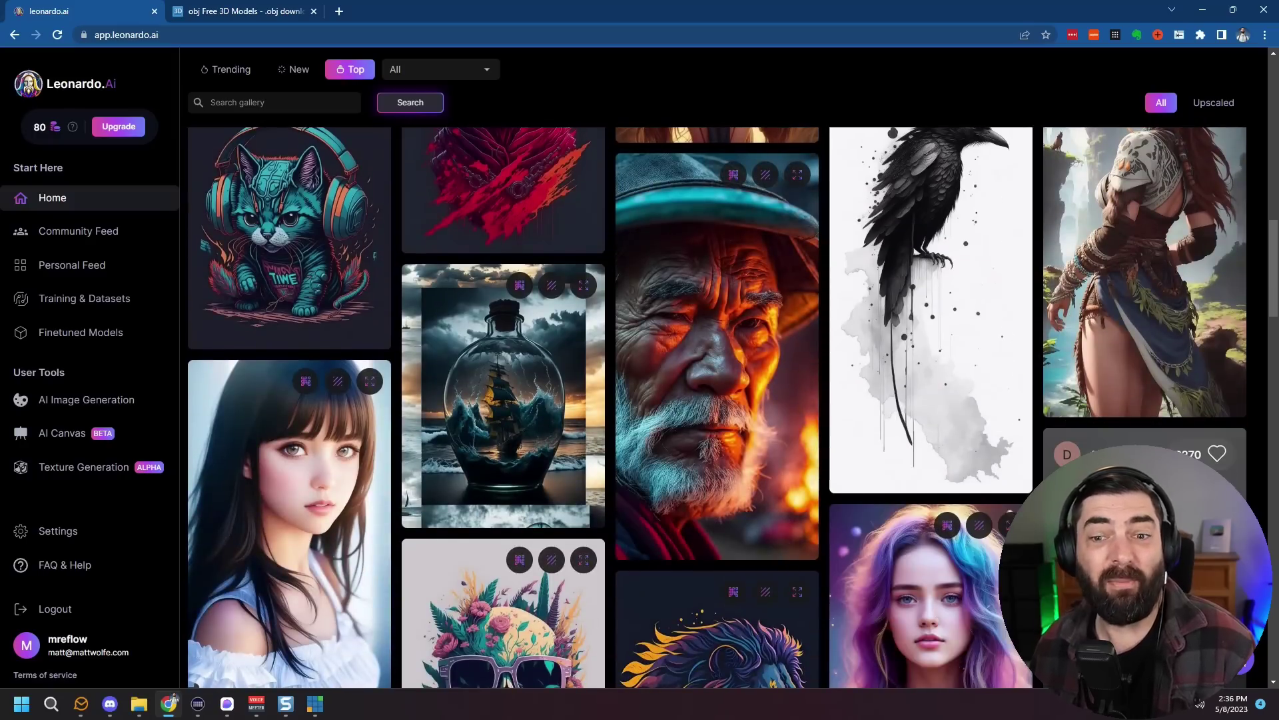
pyautogui.scroll(-3, 717, 407)
pyautogui.scroll(-2, 717, 407)
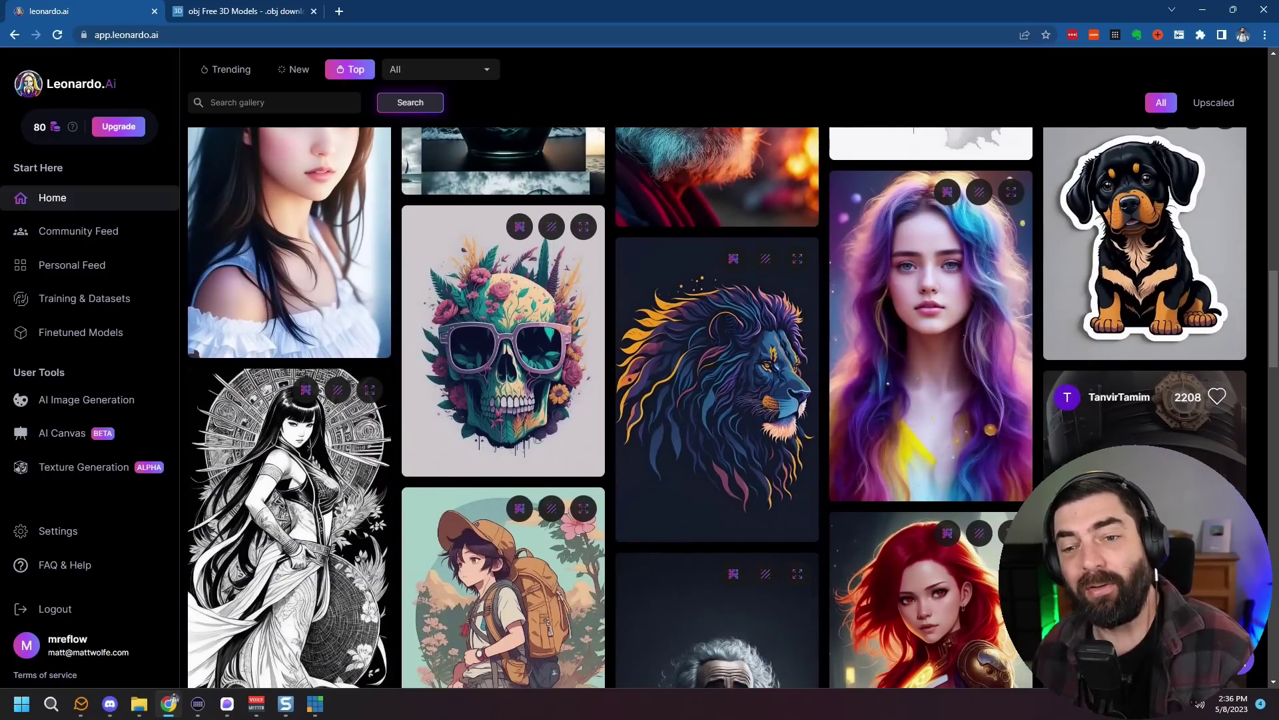
pyautogui.scroll(-5, 717, 407)
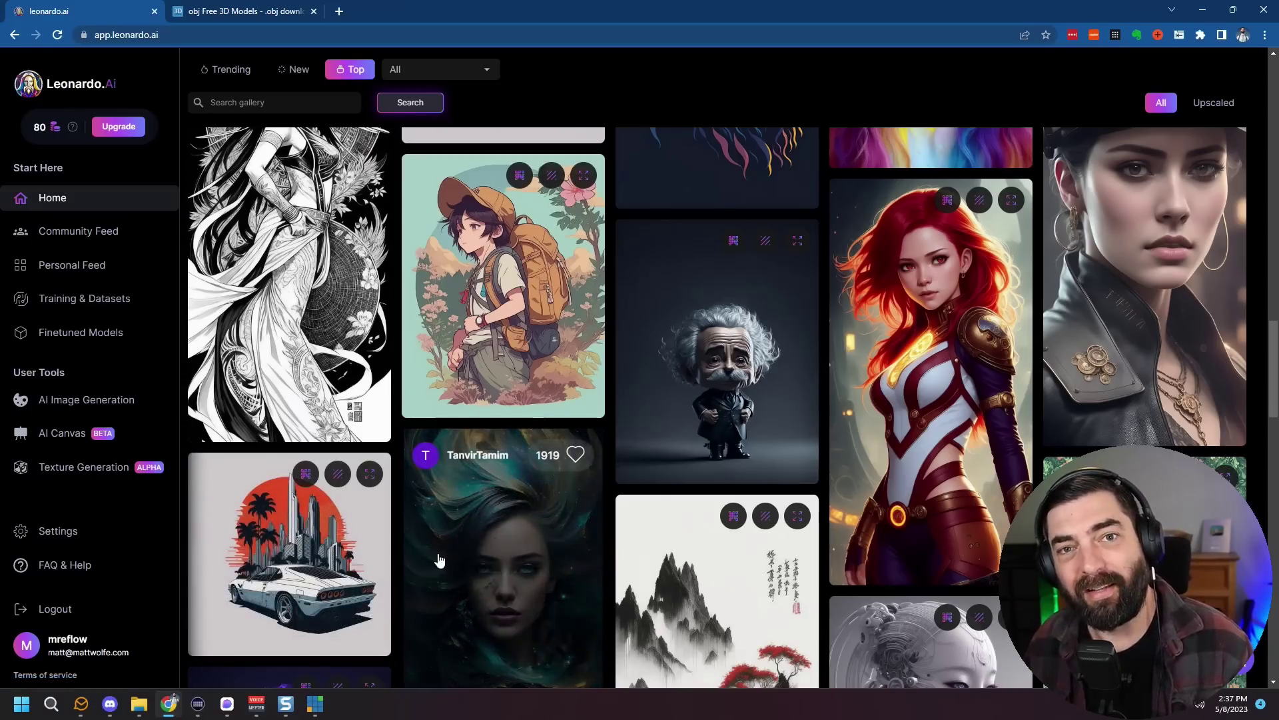
pyautogui.scroll(-1, 722, 490)
pyautogui.scroll(-15, 721, 485)
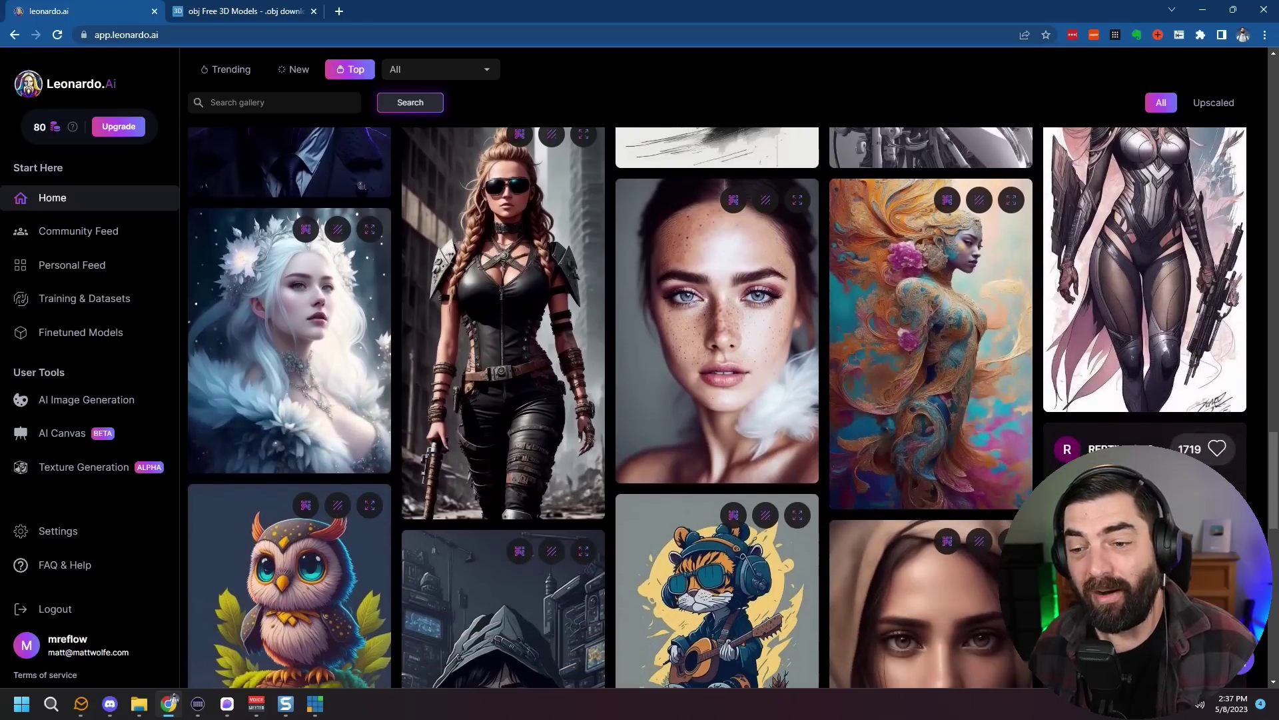
# Open and close the Beautiful lady image's details, then keep scrolling the gallery.
pyautogui.click(731, 333)
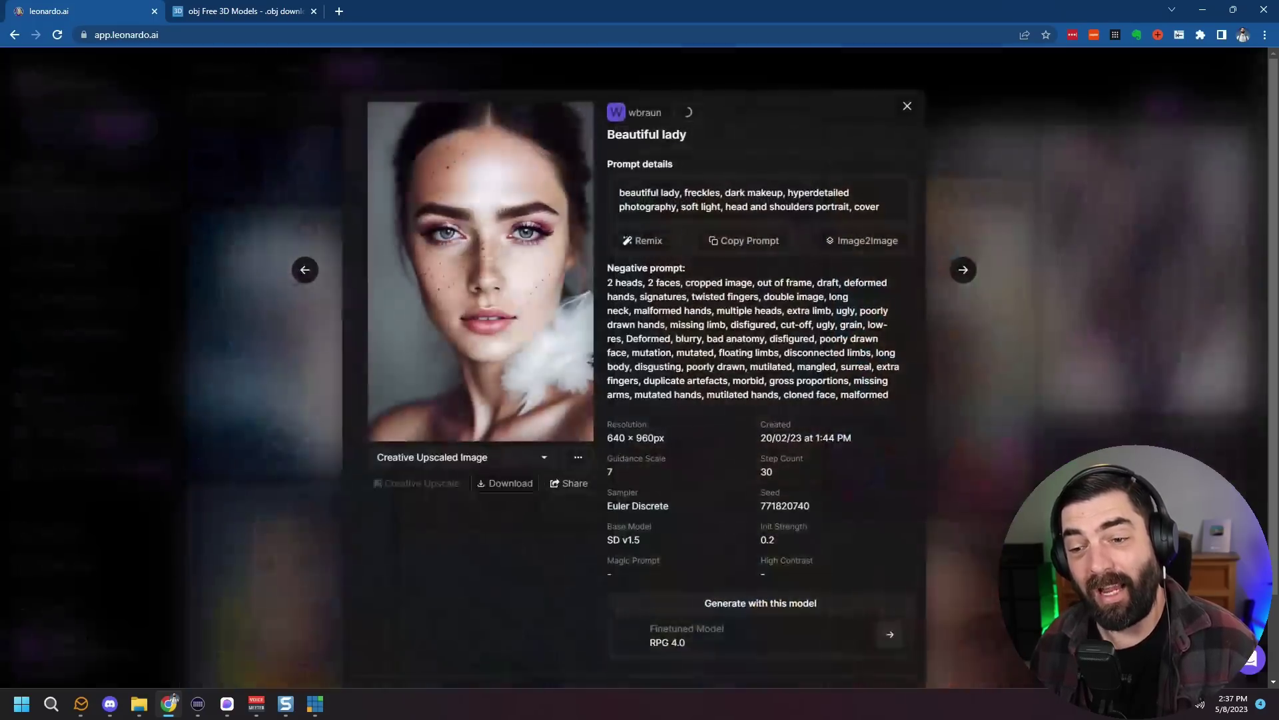
pyautogui.click(999, 660)
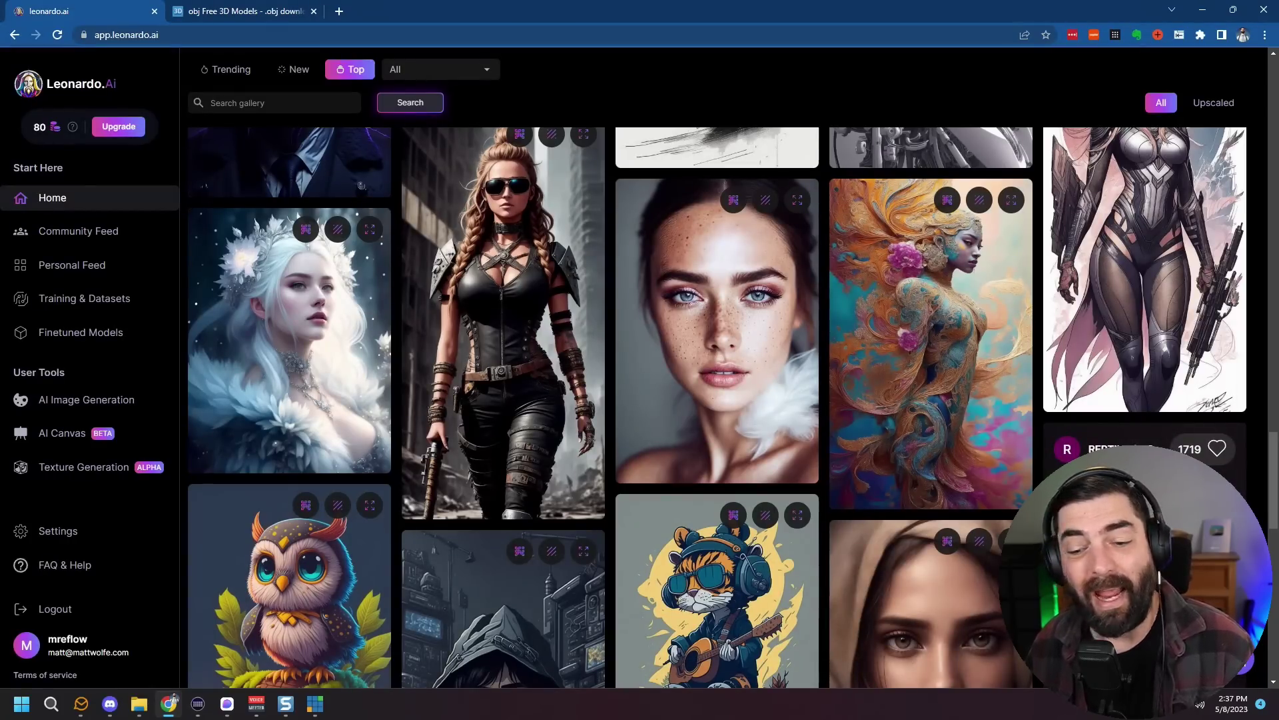
pyautogui.moveTo(1006, 432)
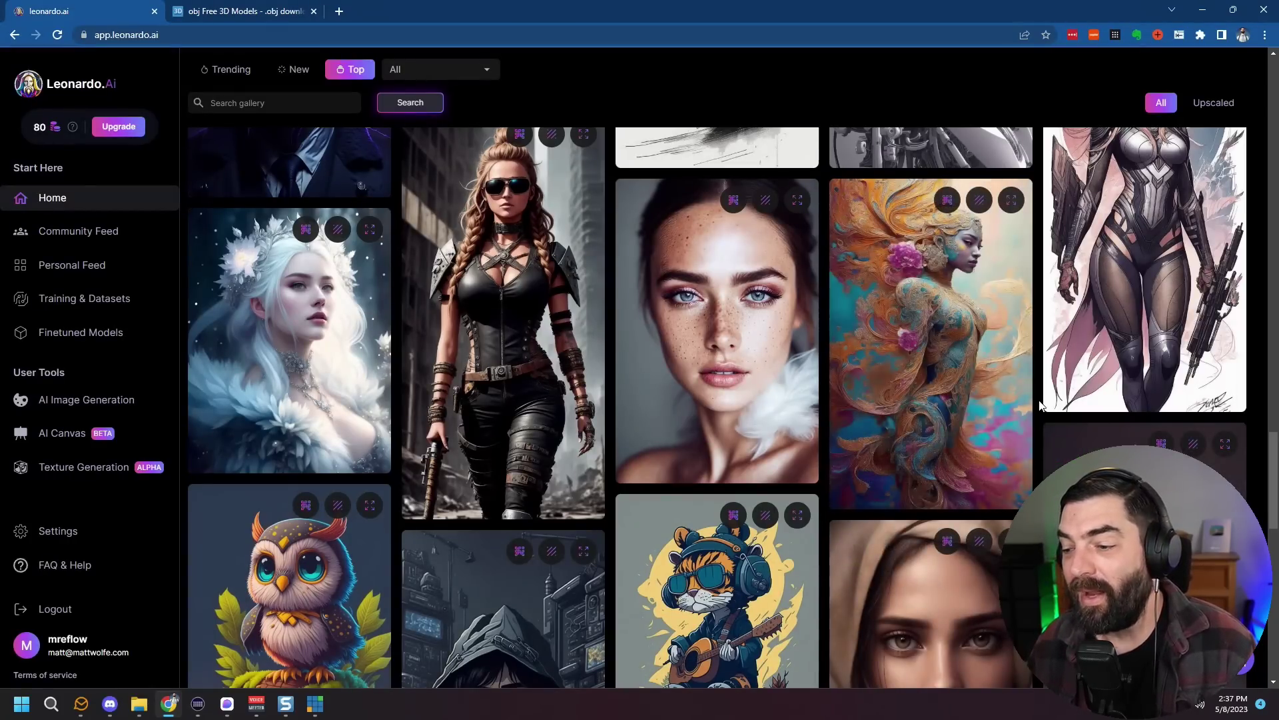
pyautogui.scroll(-5, 1000, 466)
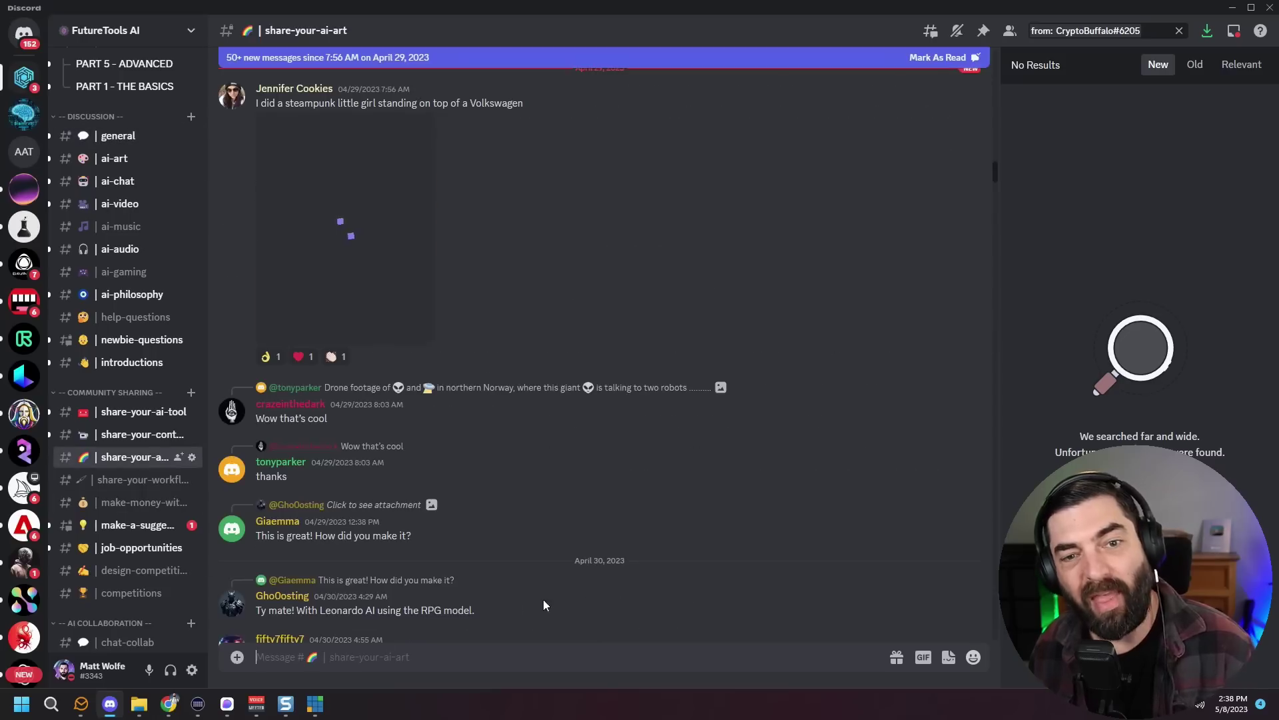
pyautogui.scroll(-15, 489, 477)
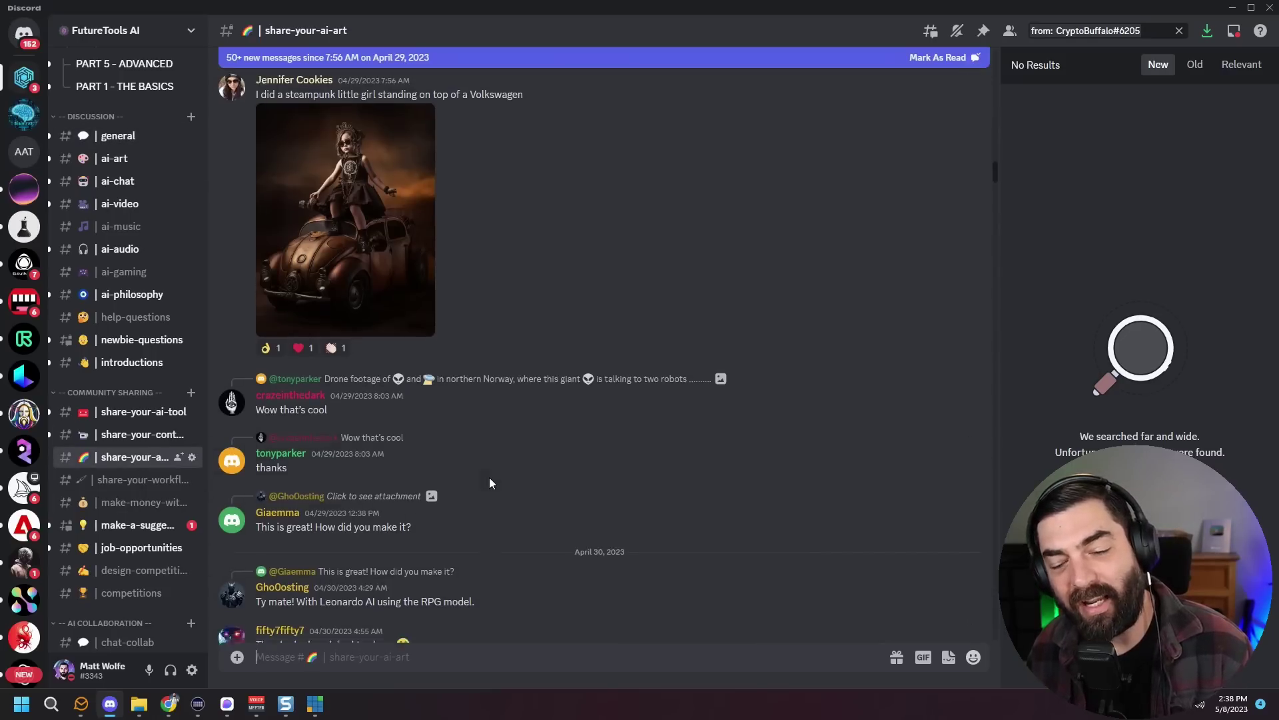
pyautogui.scroll(-15, 599, 531)
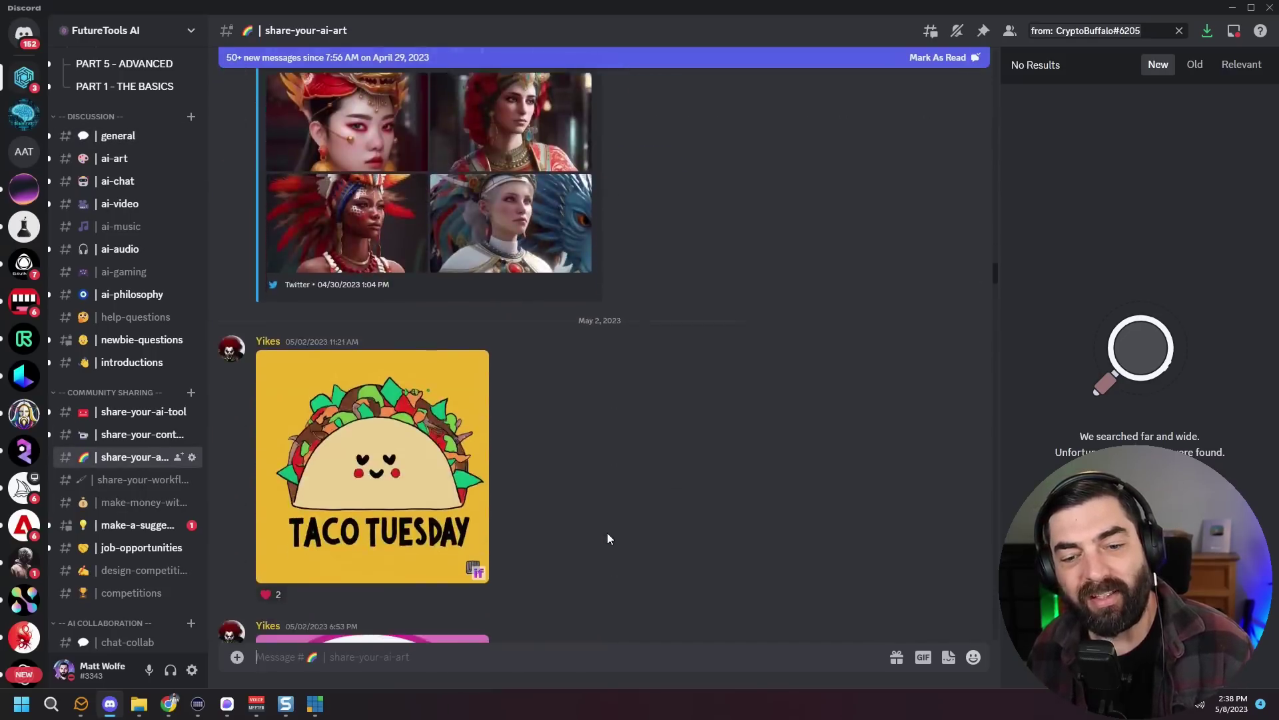
pyautogui.scroll(-10, 639, 526)
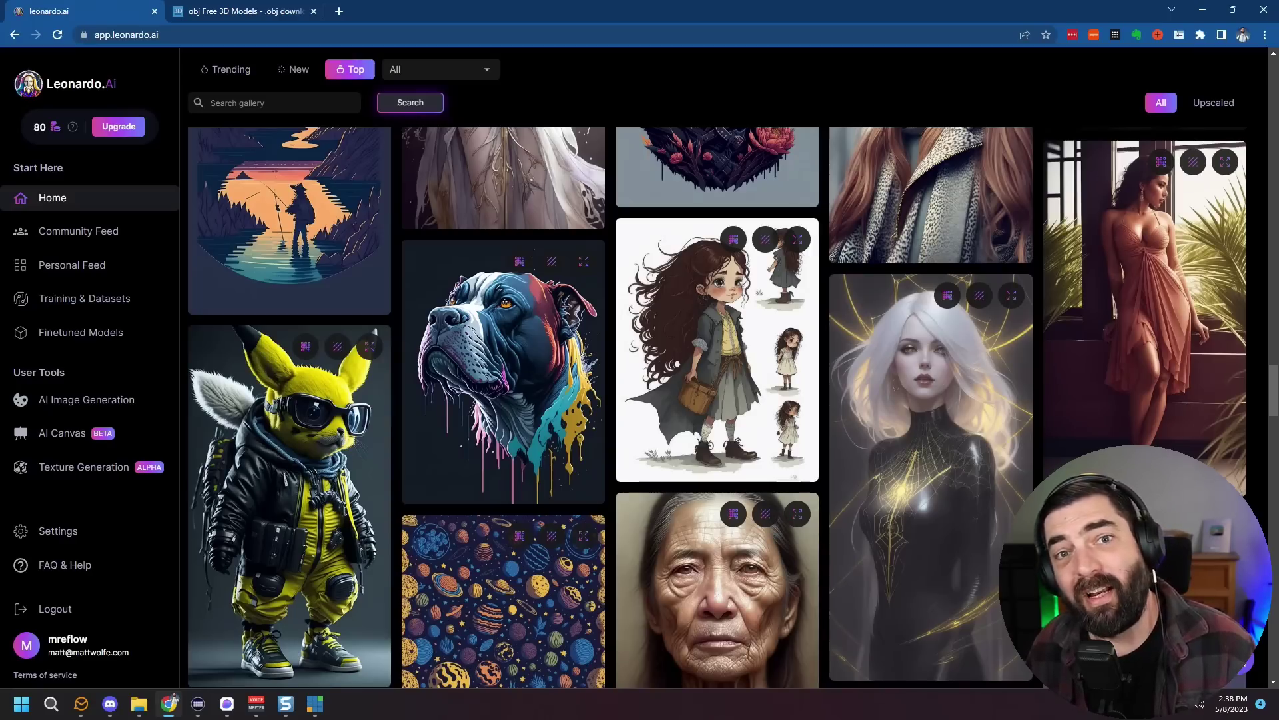
pyautogui.click(1226, 321)
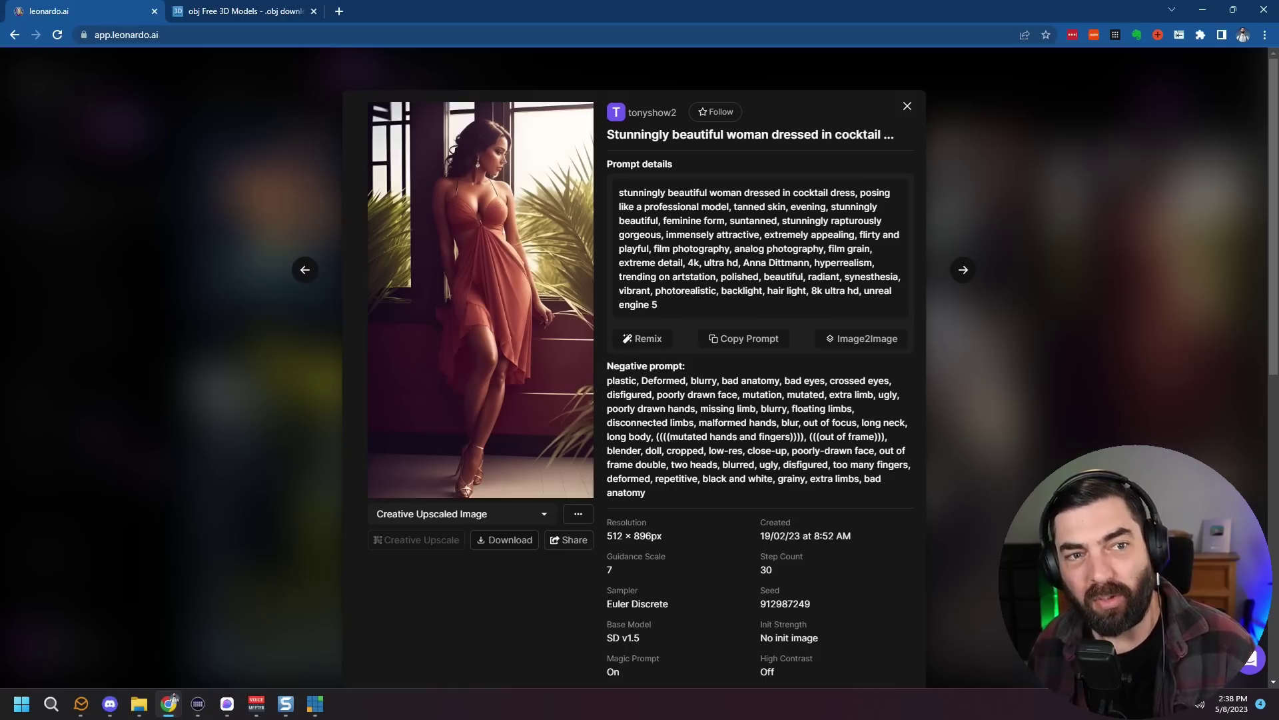
pyautogui.click(907, 106)
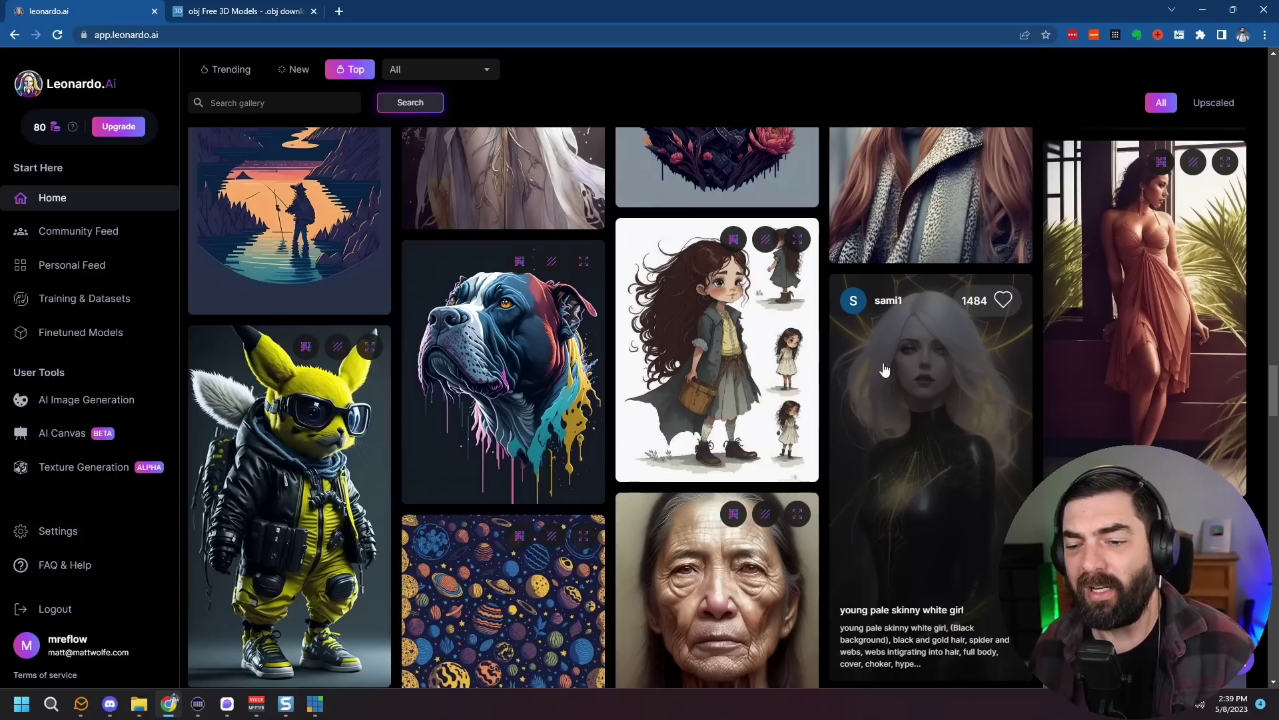
pyautogui.scroll(-5, 1150, 379)
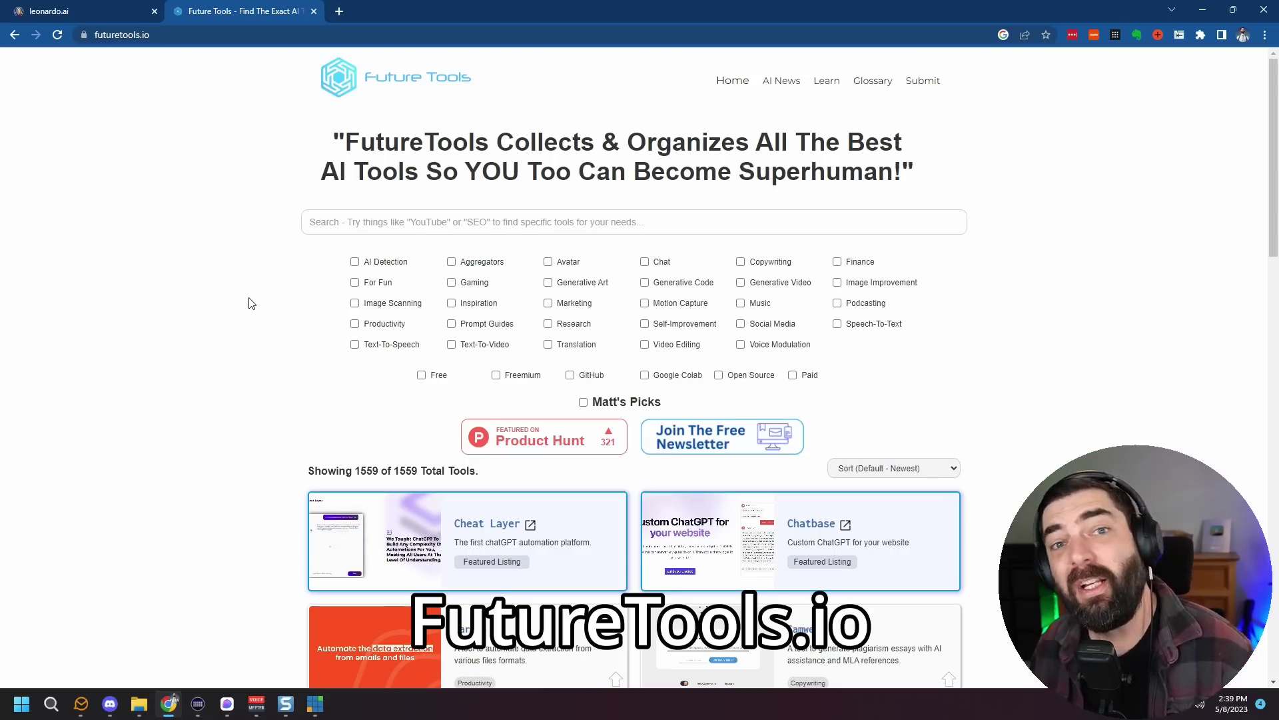
pyautogui.scroll(-7, 270, 278)
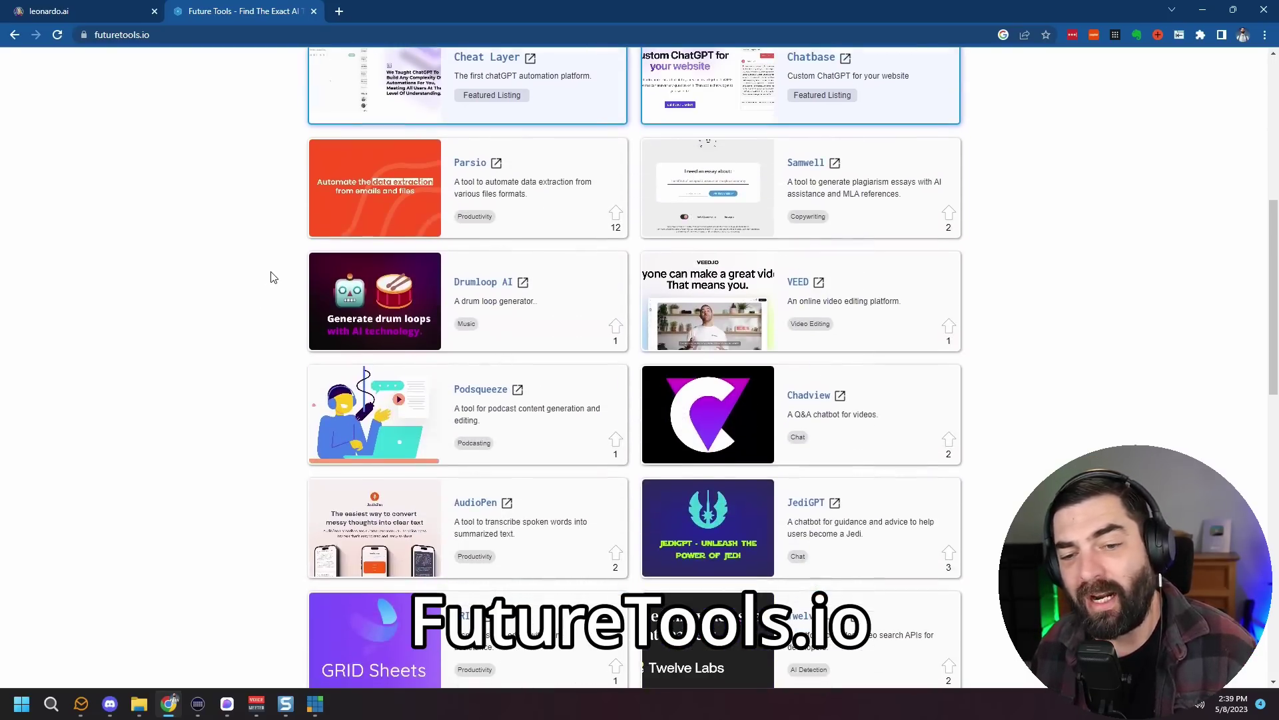
pyautogui.scroll(-4, 1112, 446)
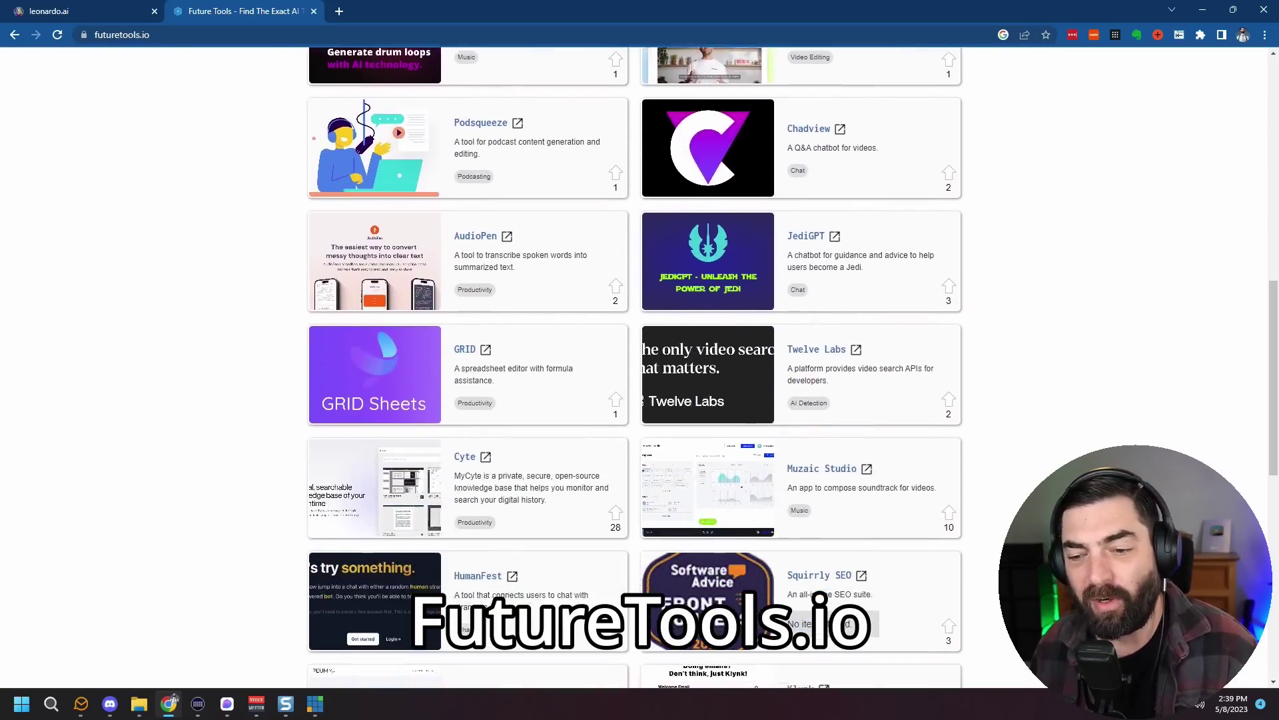
pyautogui.scroll(12, 1000, 333)
pyautogui.click(790, 84)
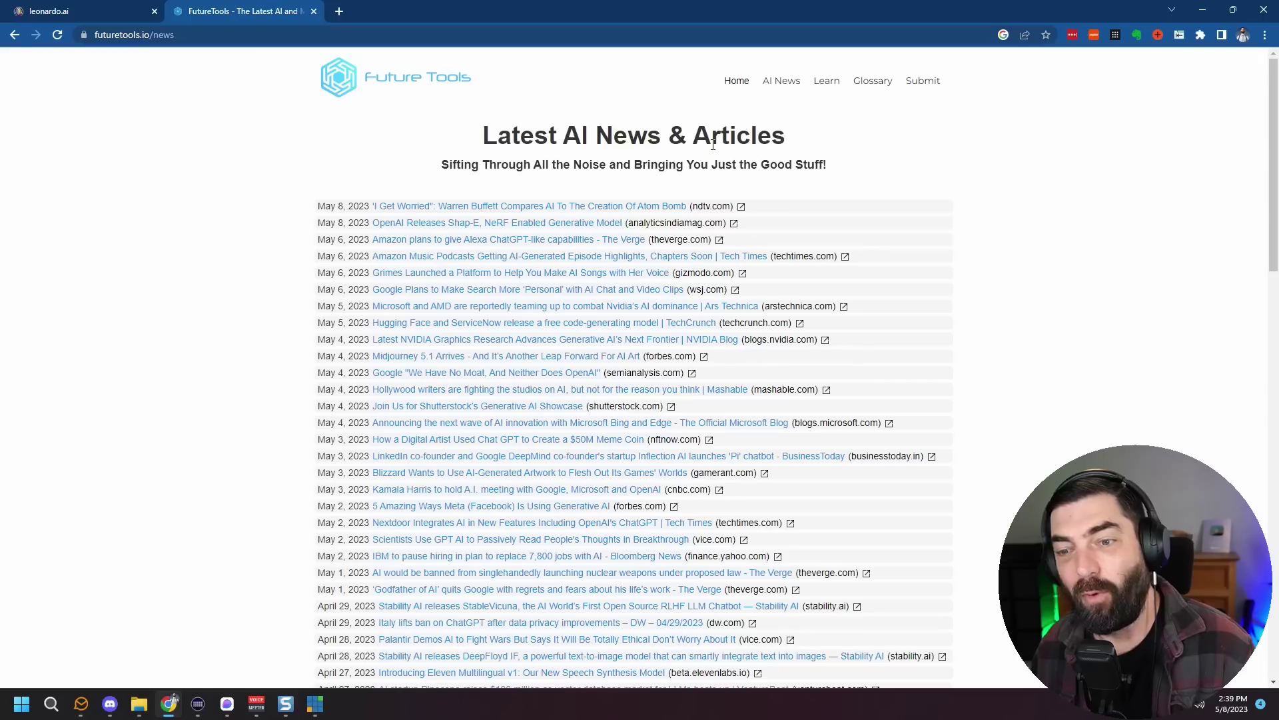
pyautogui.click(408, 78)
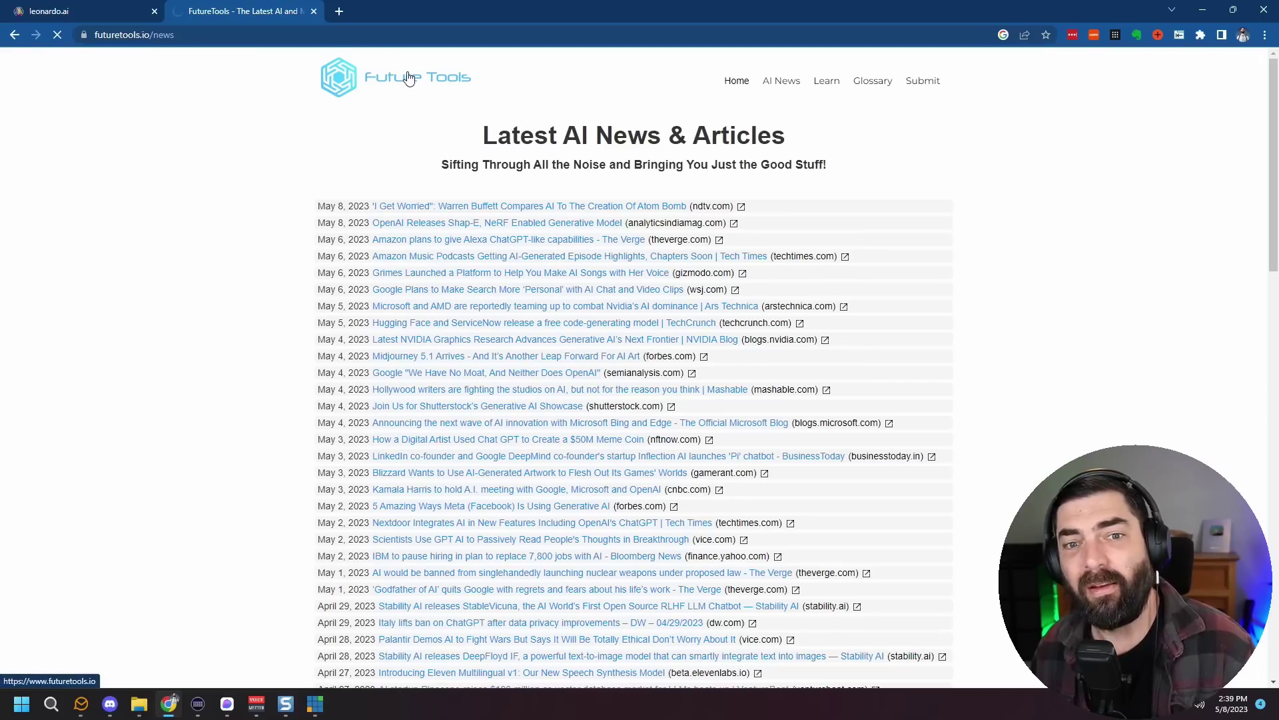